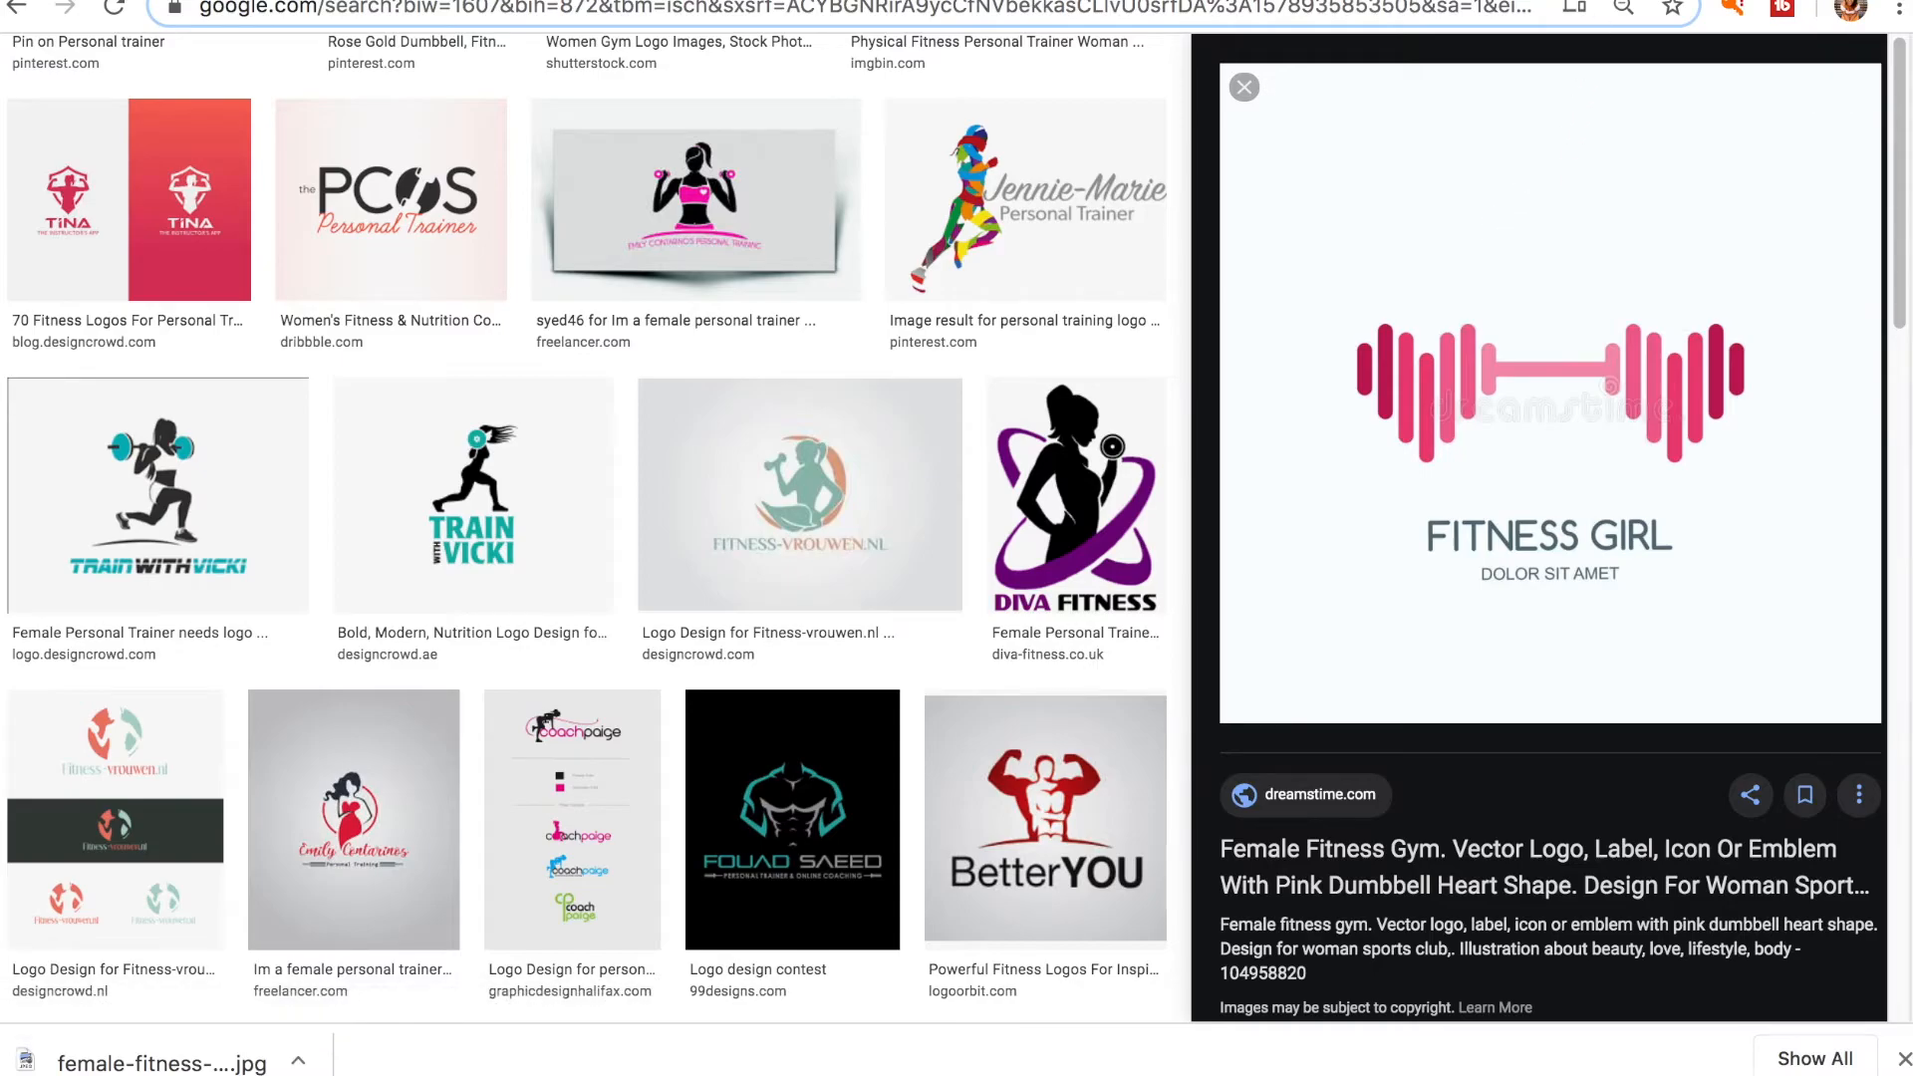
Switch to Coolors, load the downloaded female-fitness image into the generator's image color picker, and sample the dumbbell handle's light pink for the first color.
click(1555, 2)
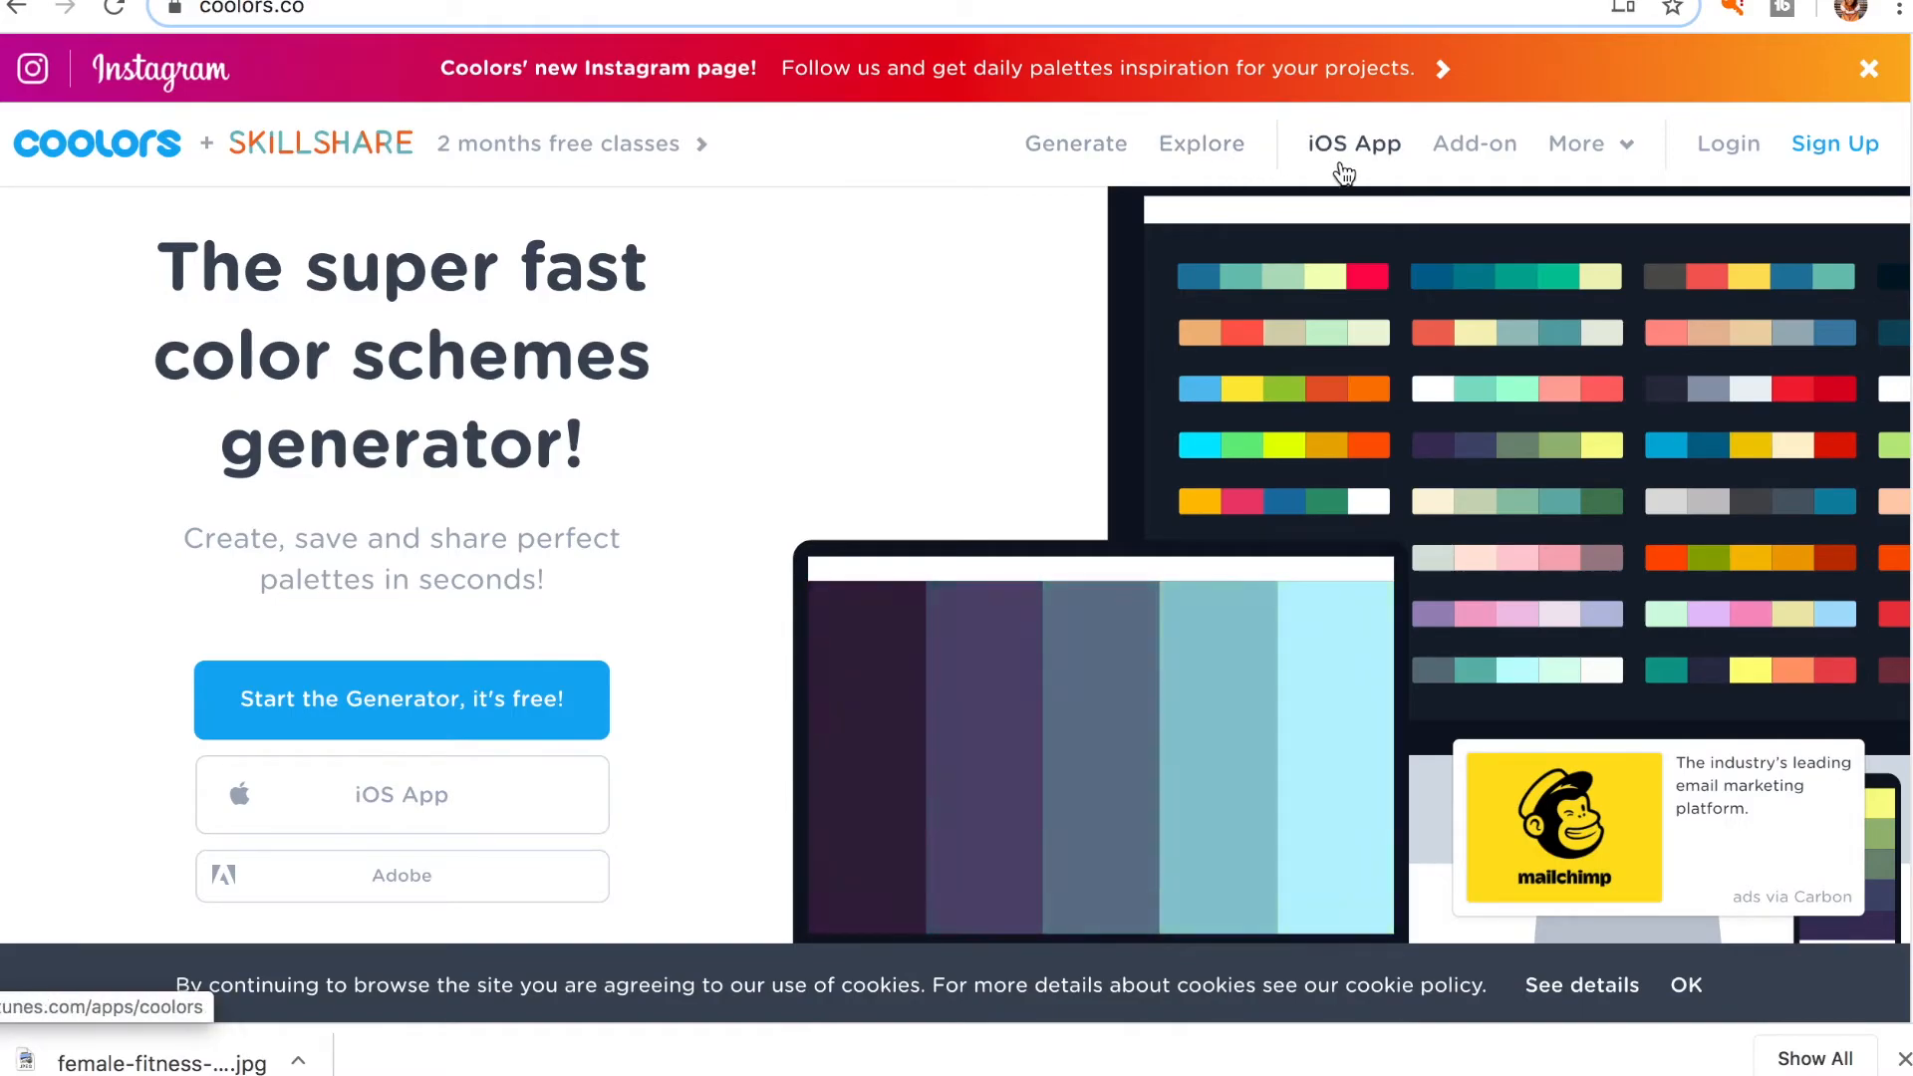
click(416, 725)
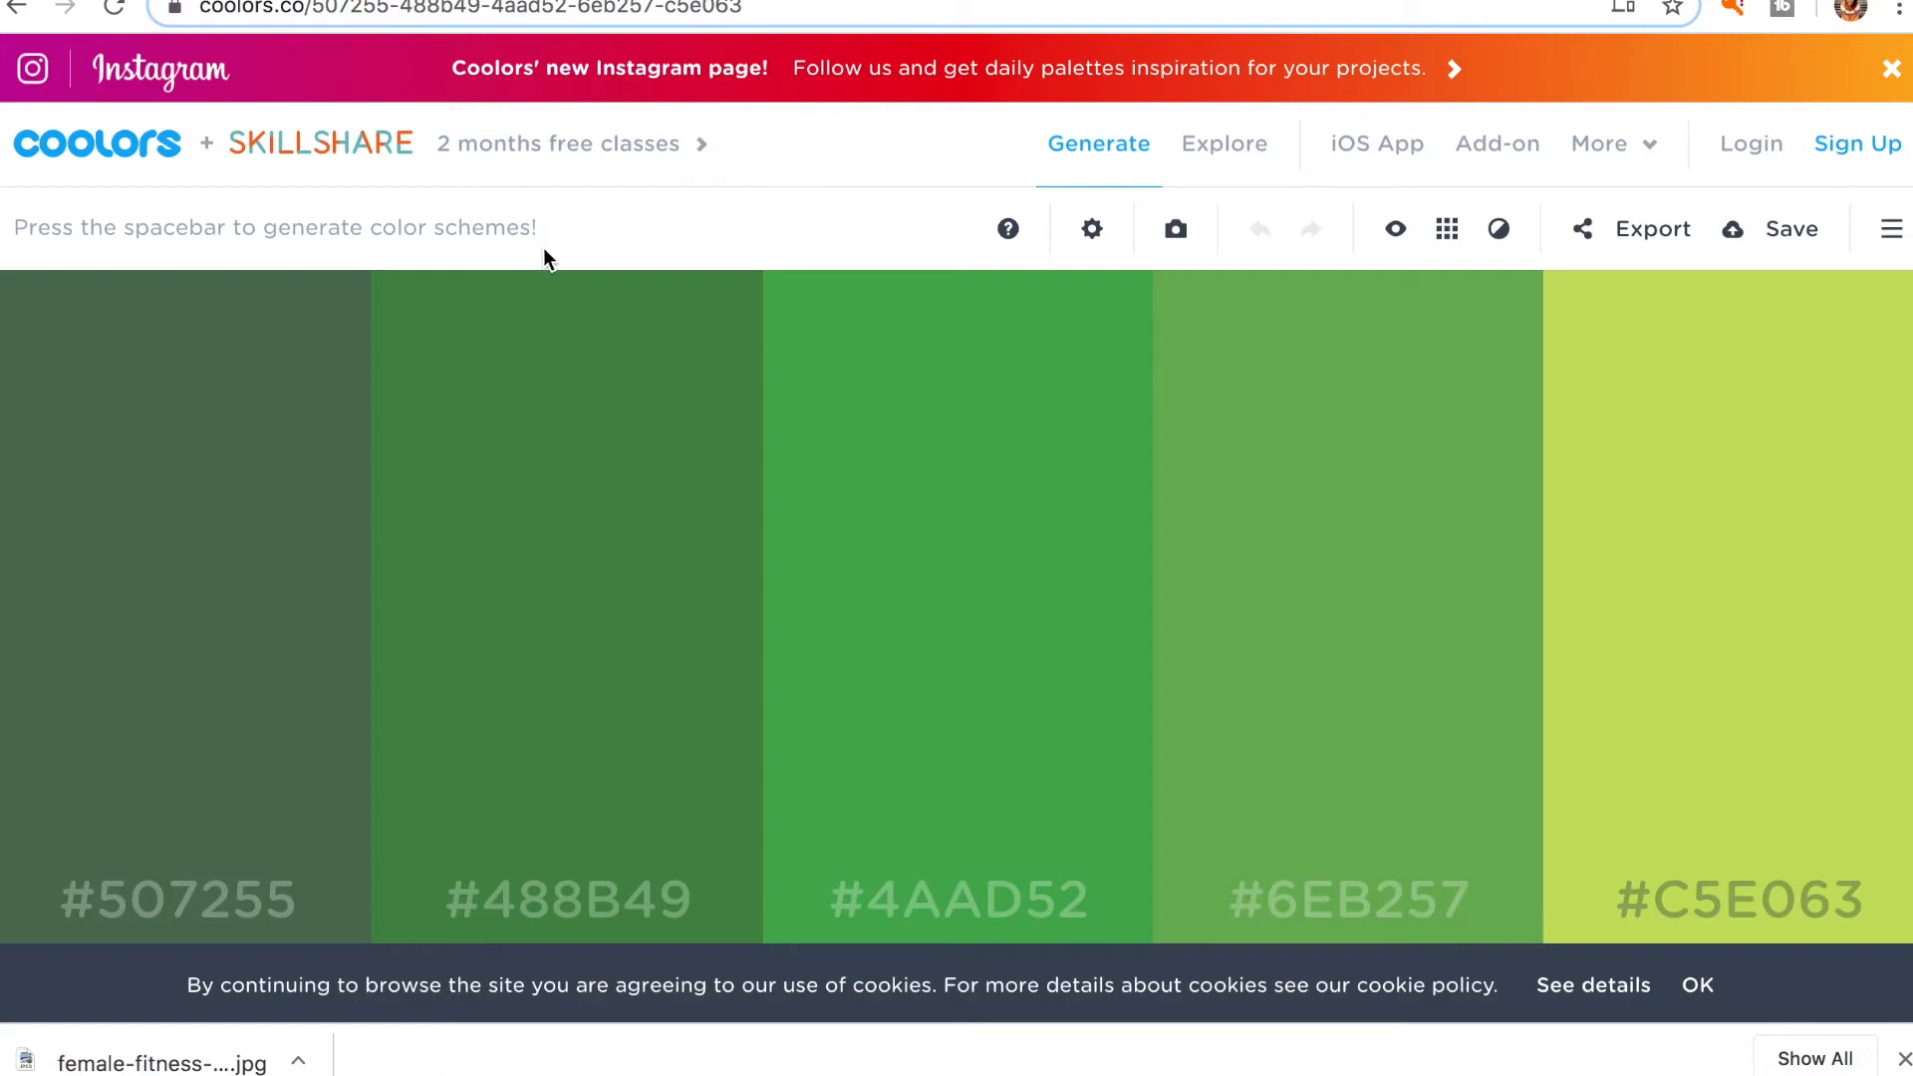
click(1176, 231)
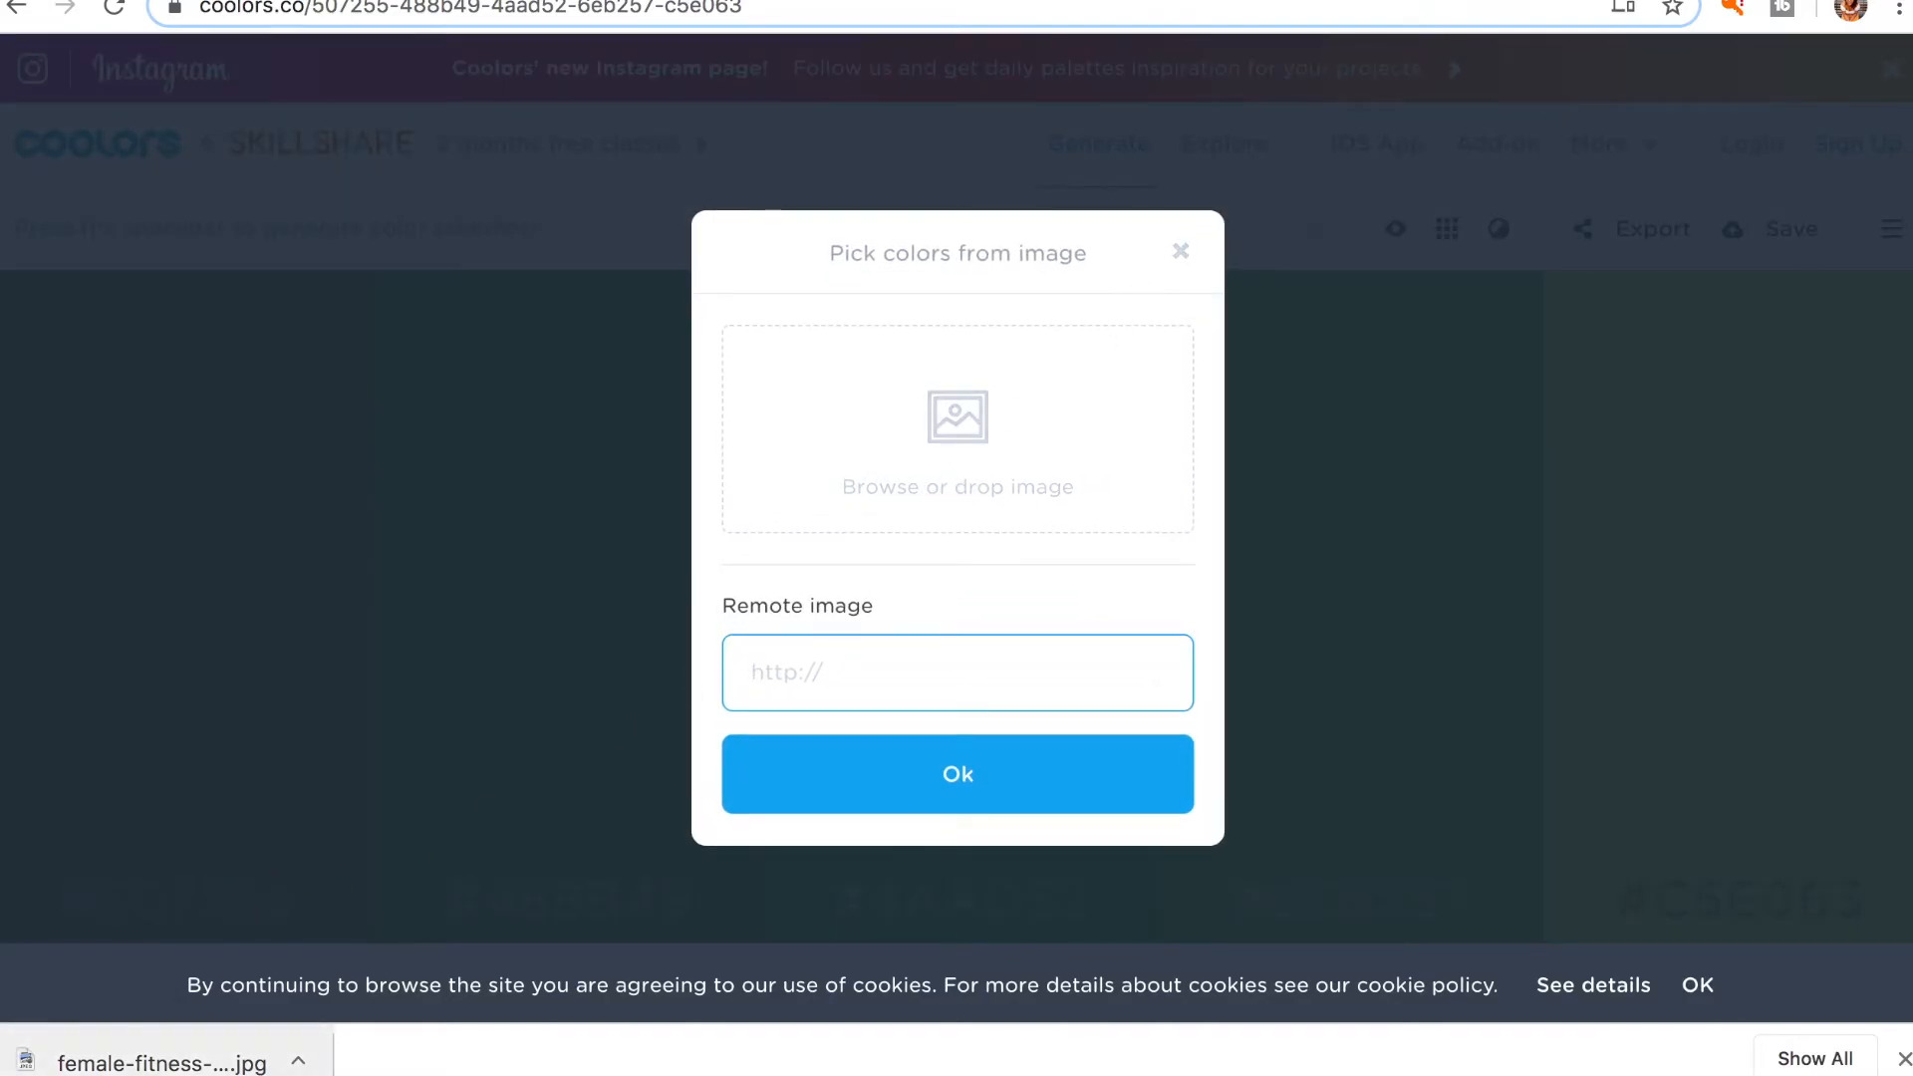
drag(173, 1067, 552, 829)
drag(804, 582, 936, 468)
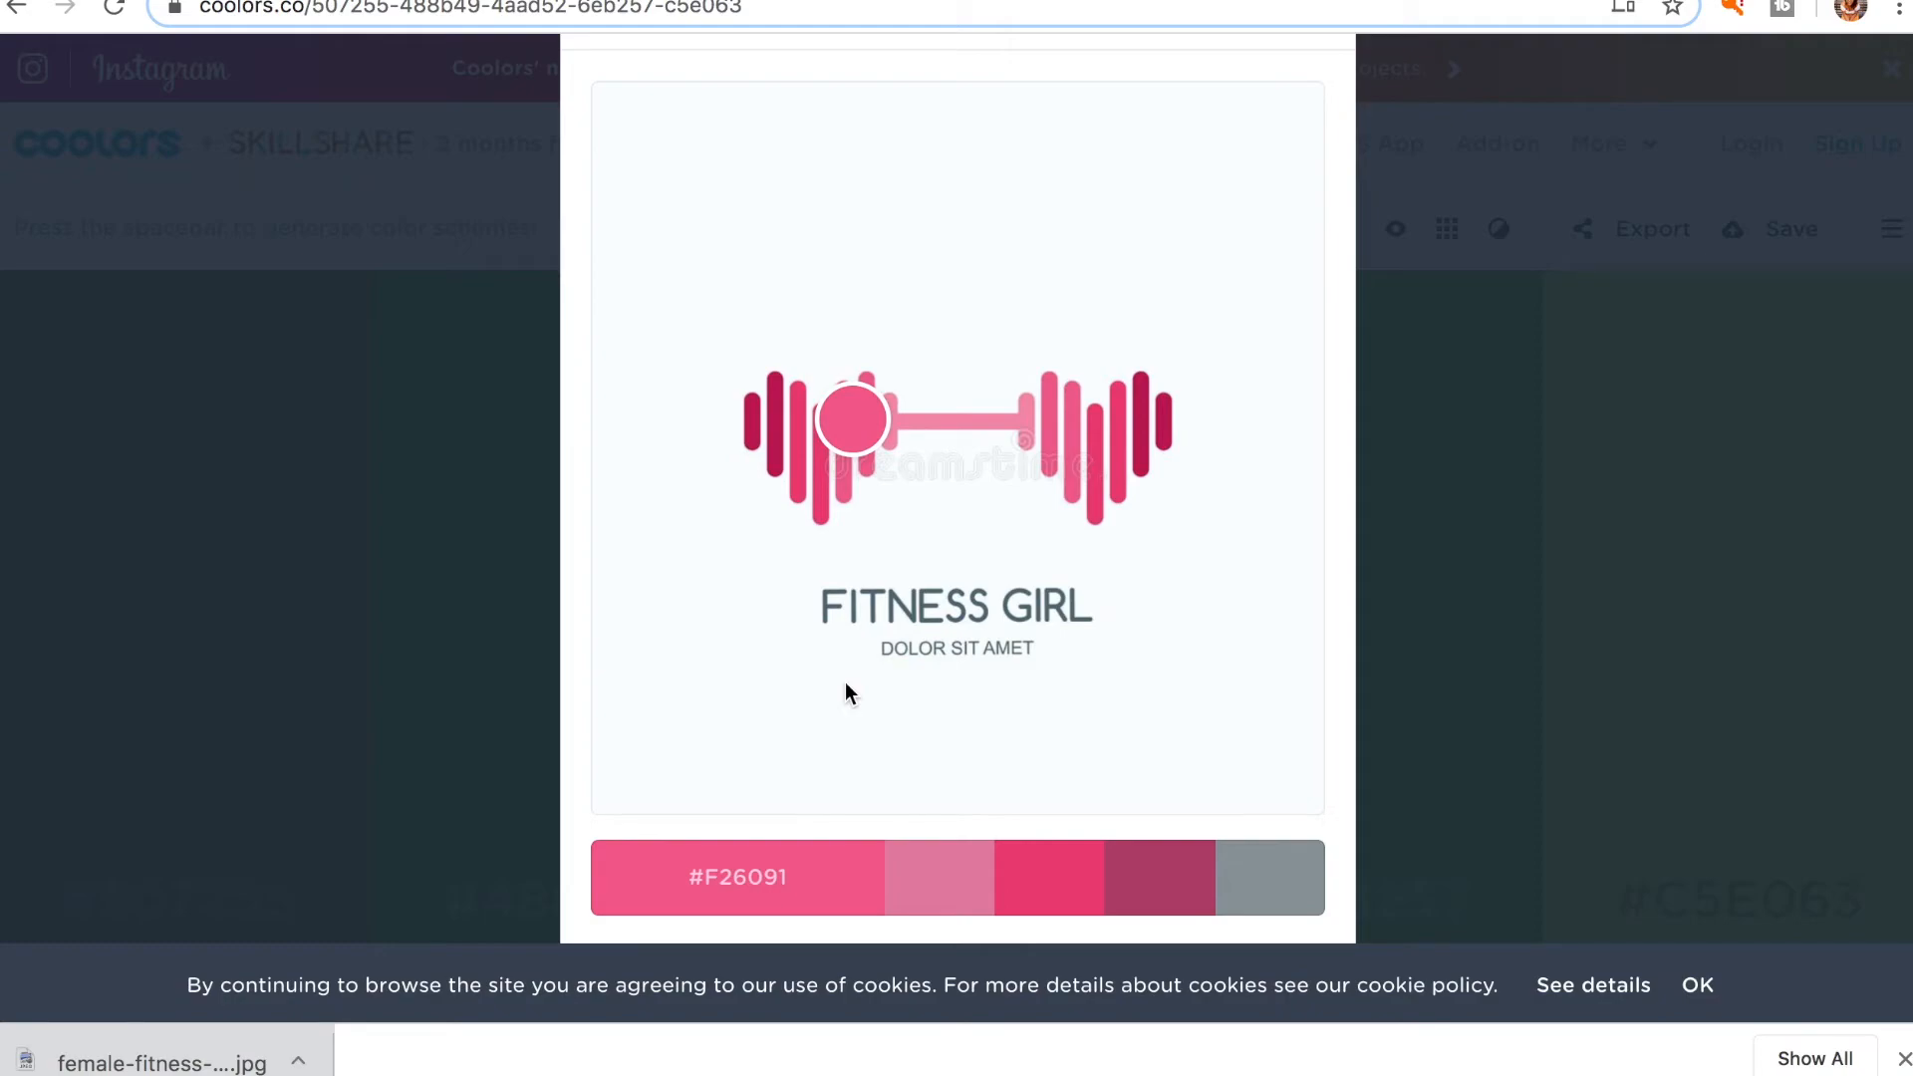
mouse_move(855, 422)
mouse_down()
mouse_move(850, 440)
mouse_move(918, 487)
mouse_move(910, 419)
mouse_move(889, 426)
mouse_up()
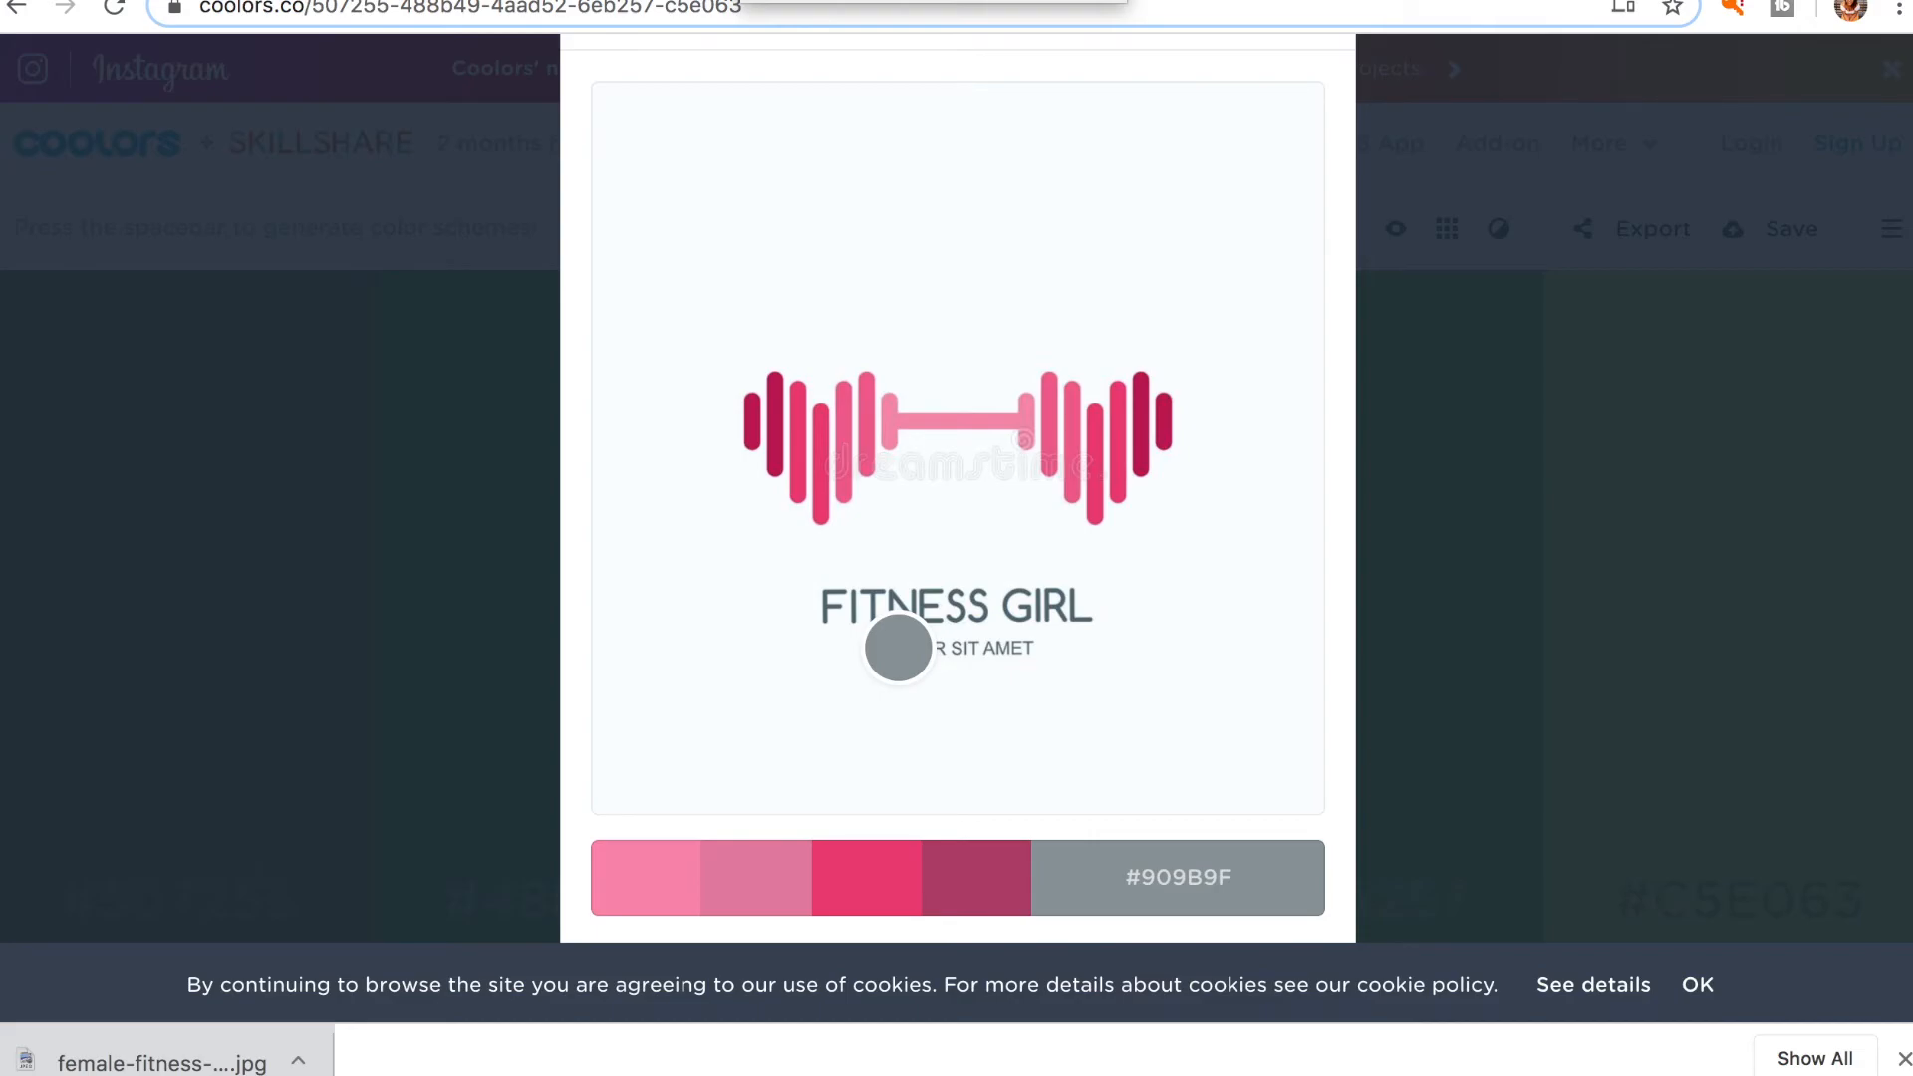
Switch to the Canva palette design and set the first square of the upper row to color #f98db1.
click(857, 0)
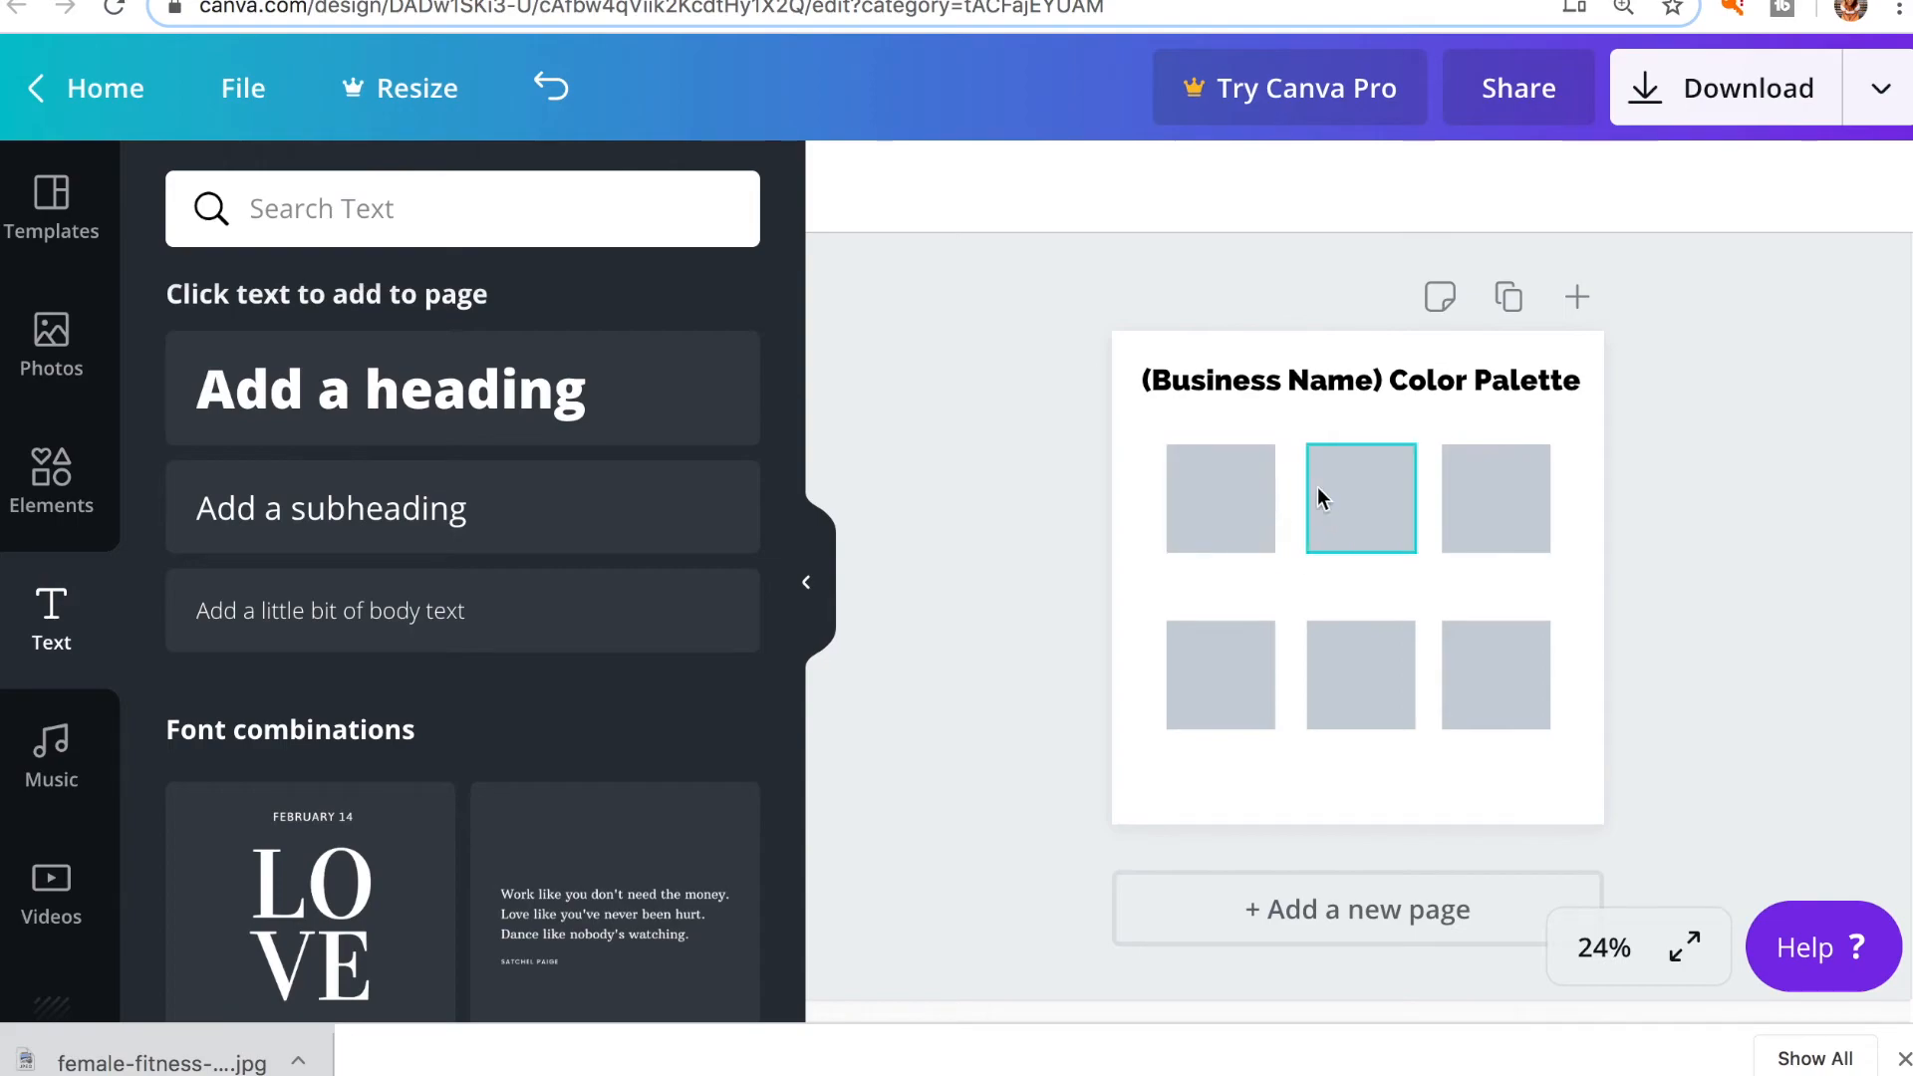
click(1232, 501)
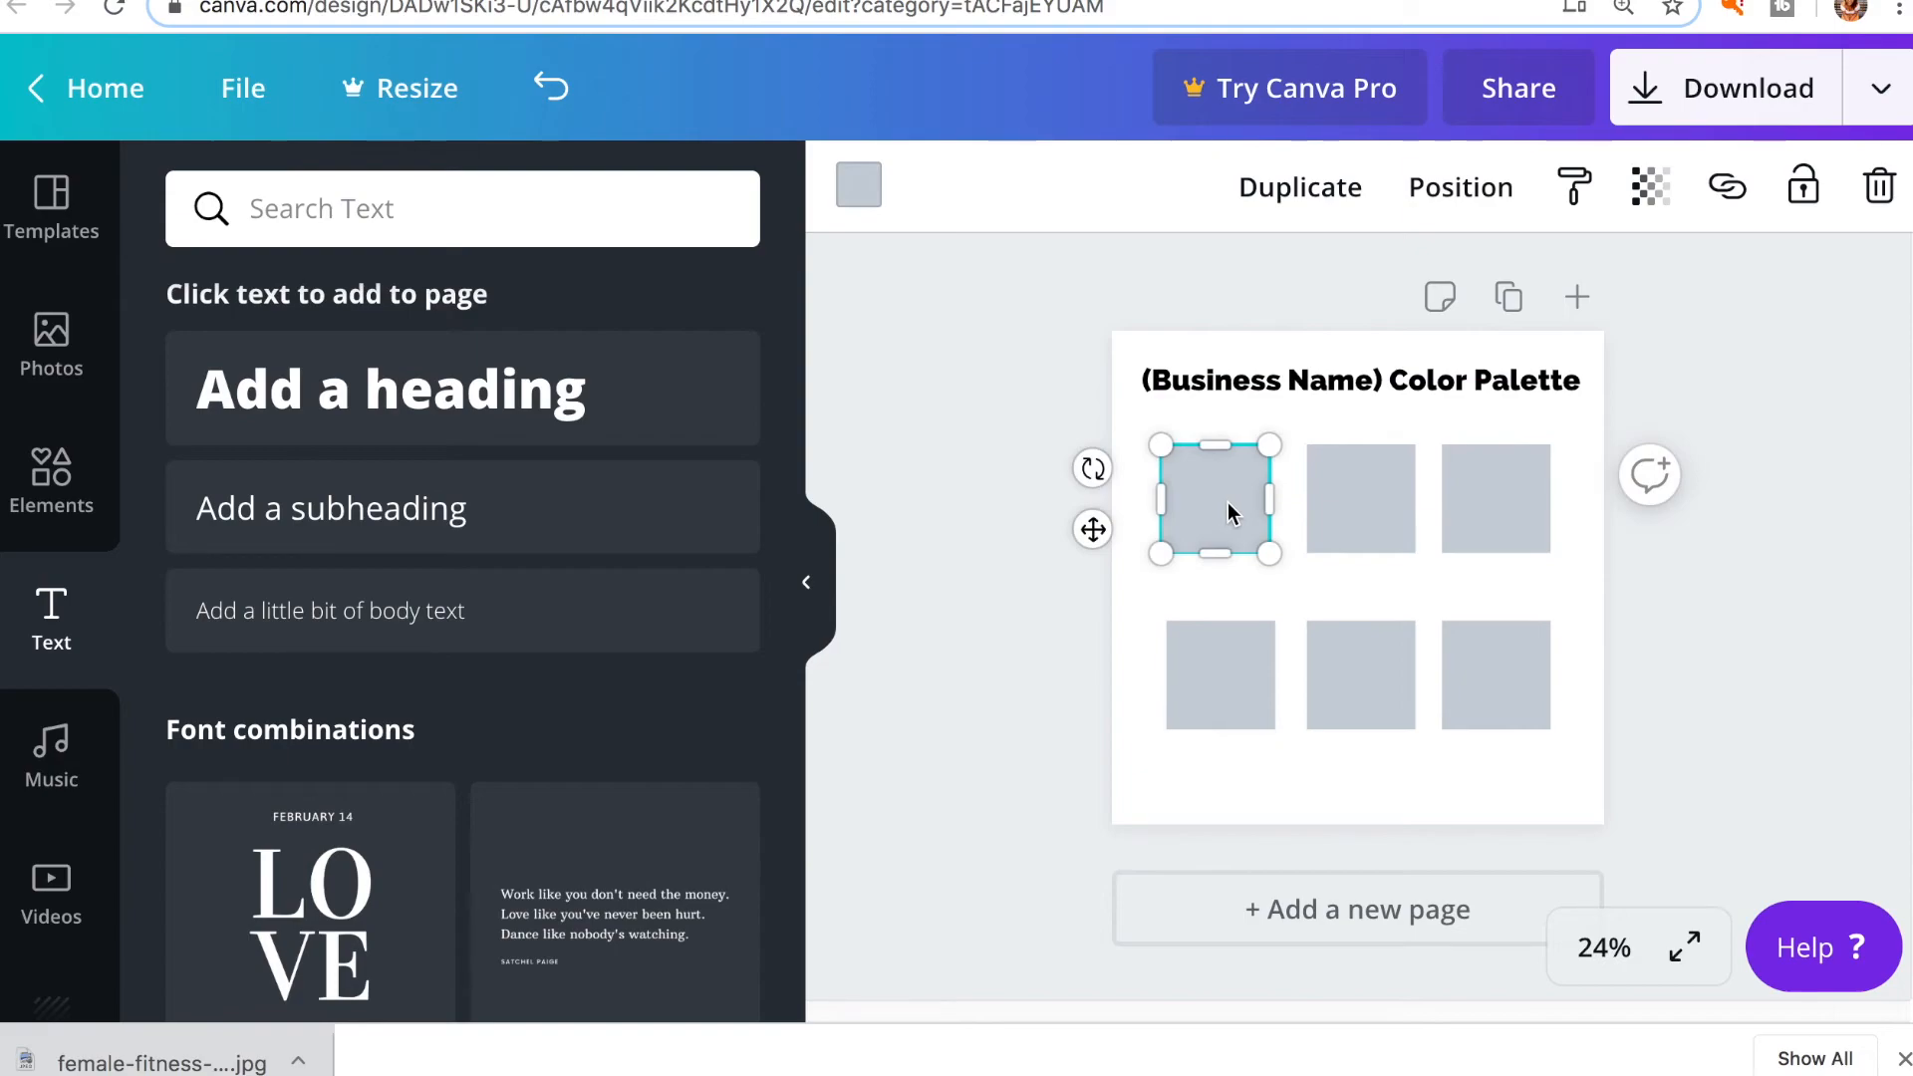
key(ctrl+z)
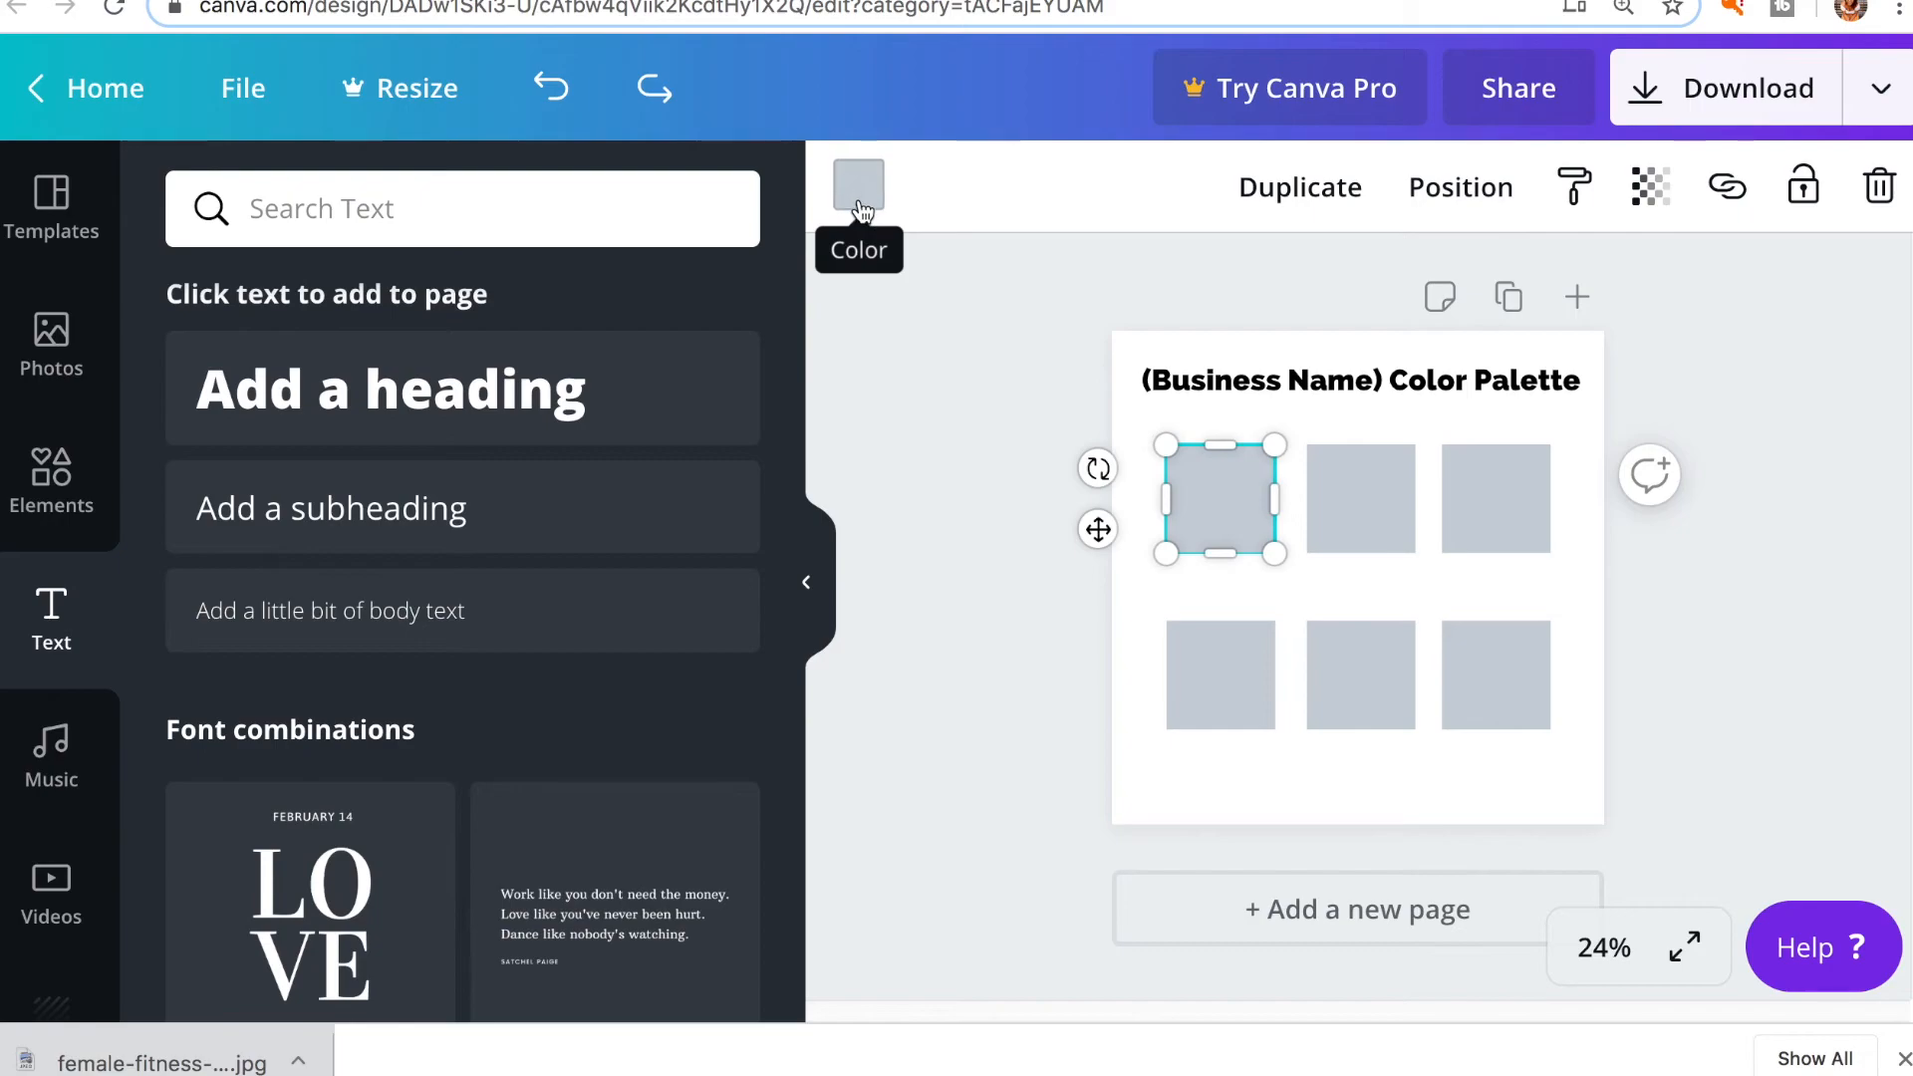
click(861, 207)
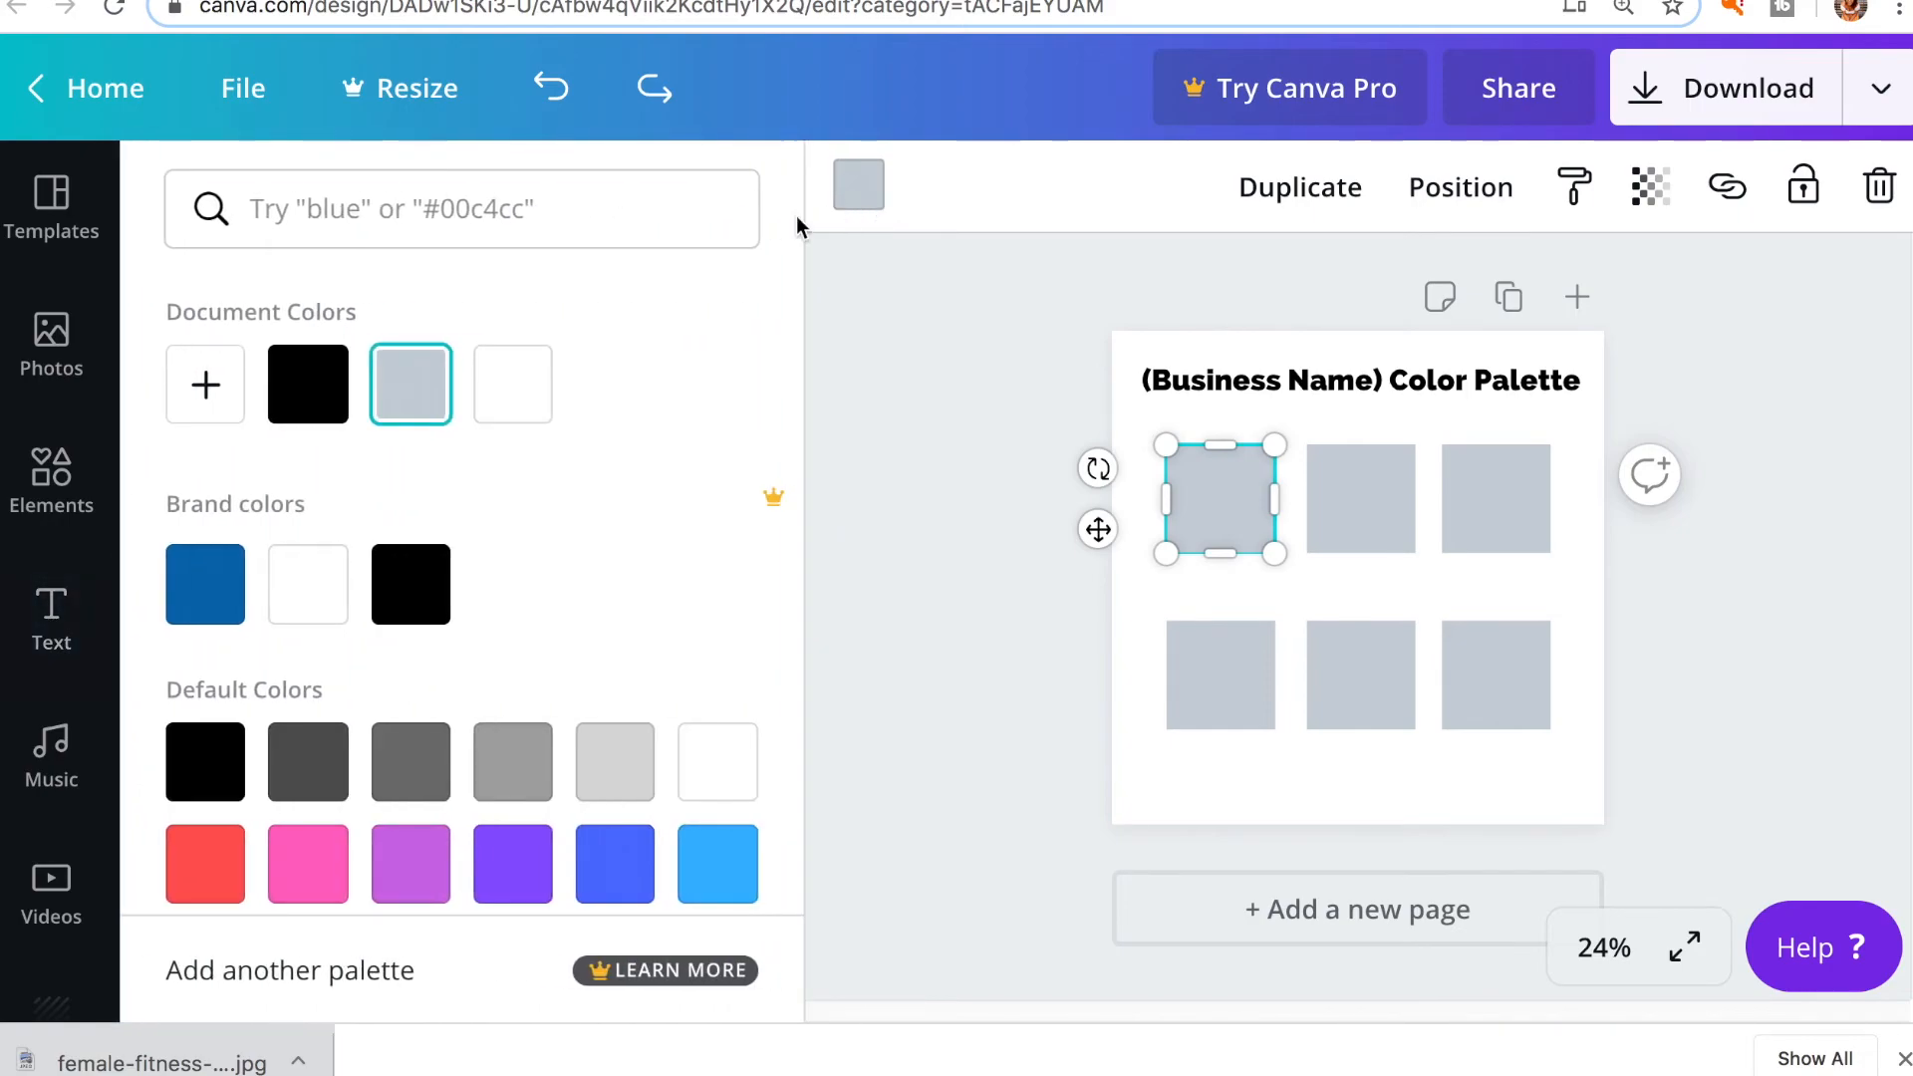
click(206, 383)
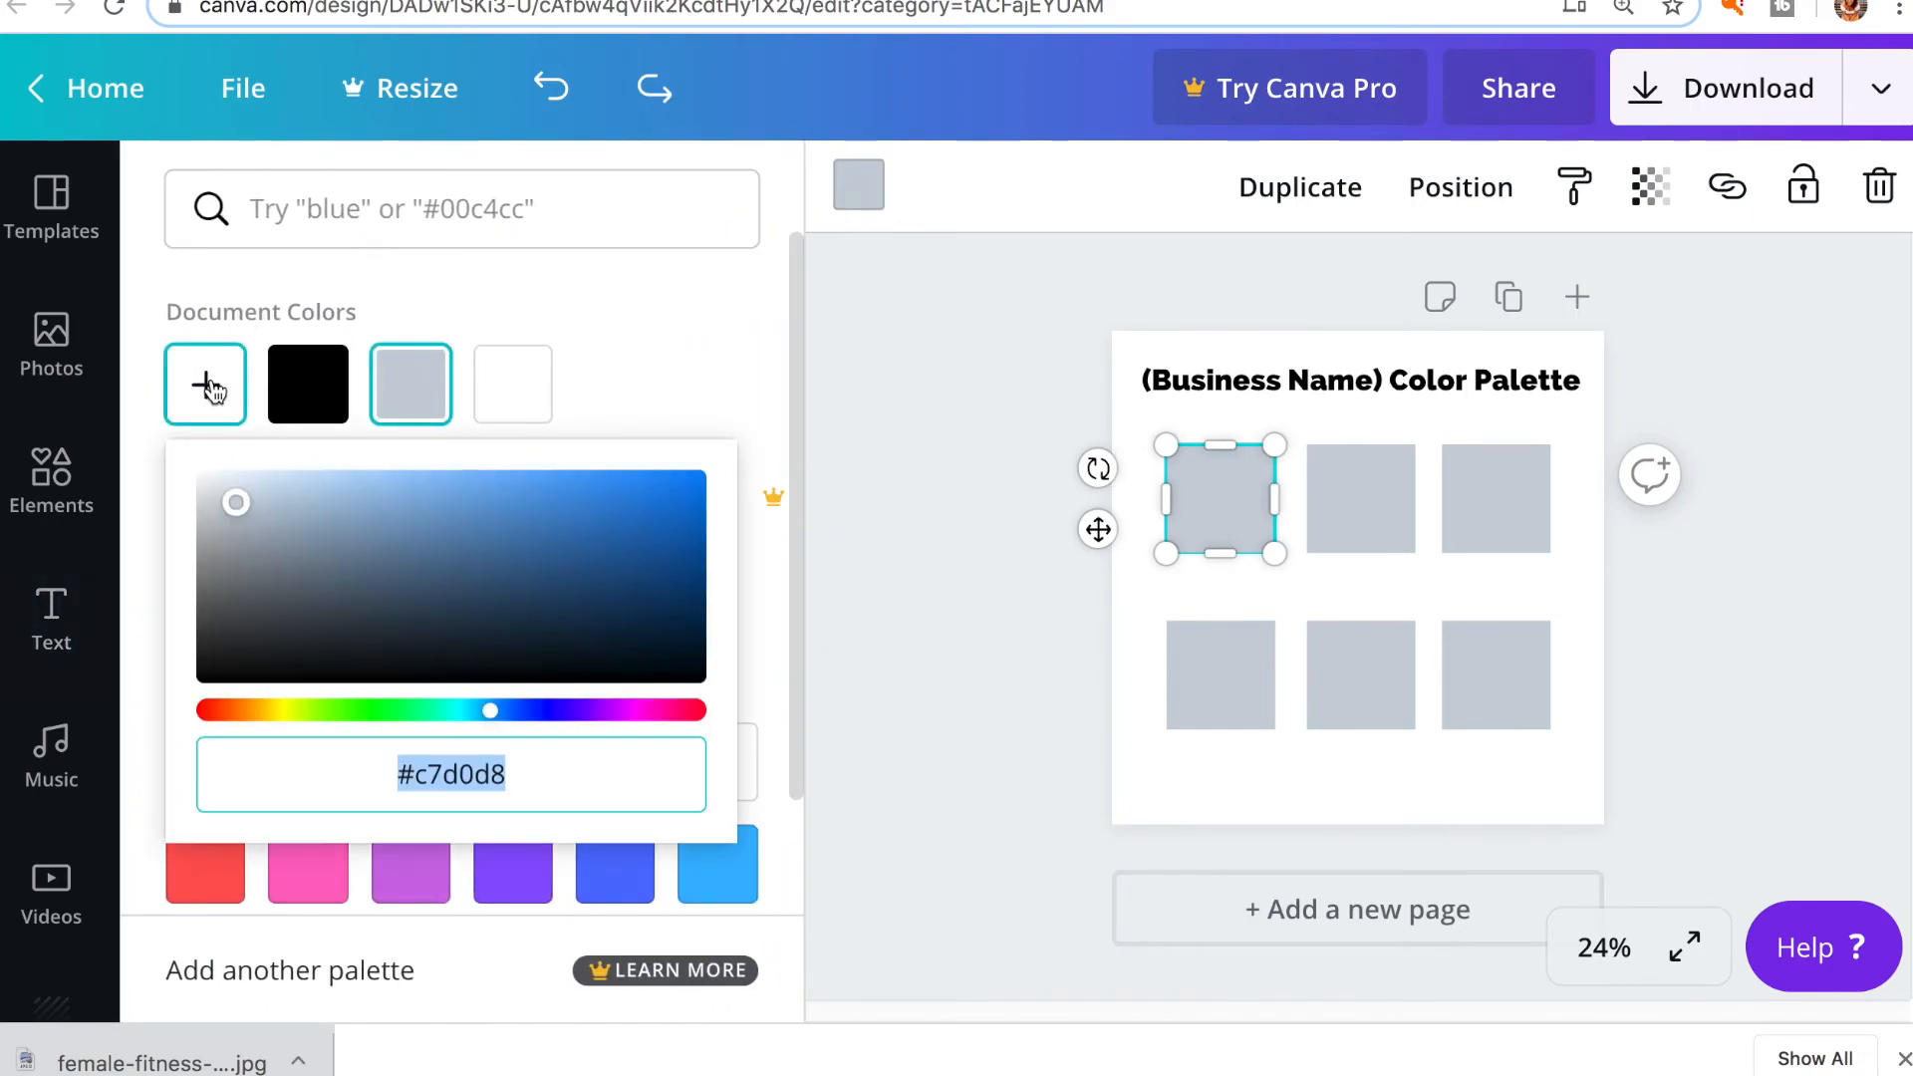
click(514, 777)
double_click(488, 775)
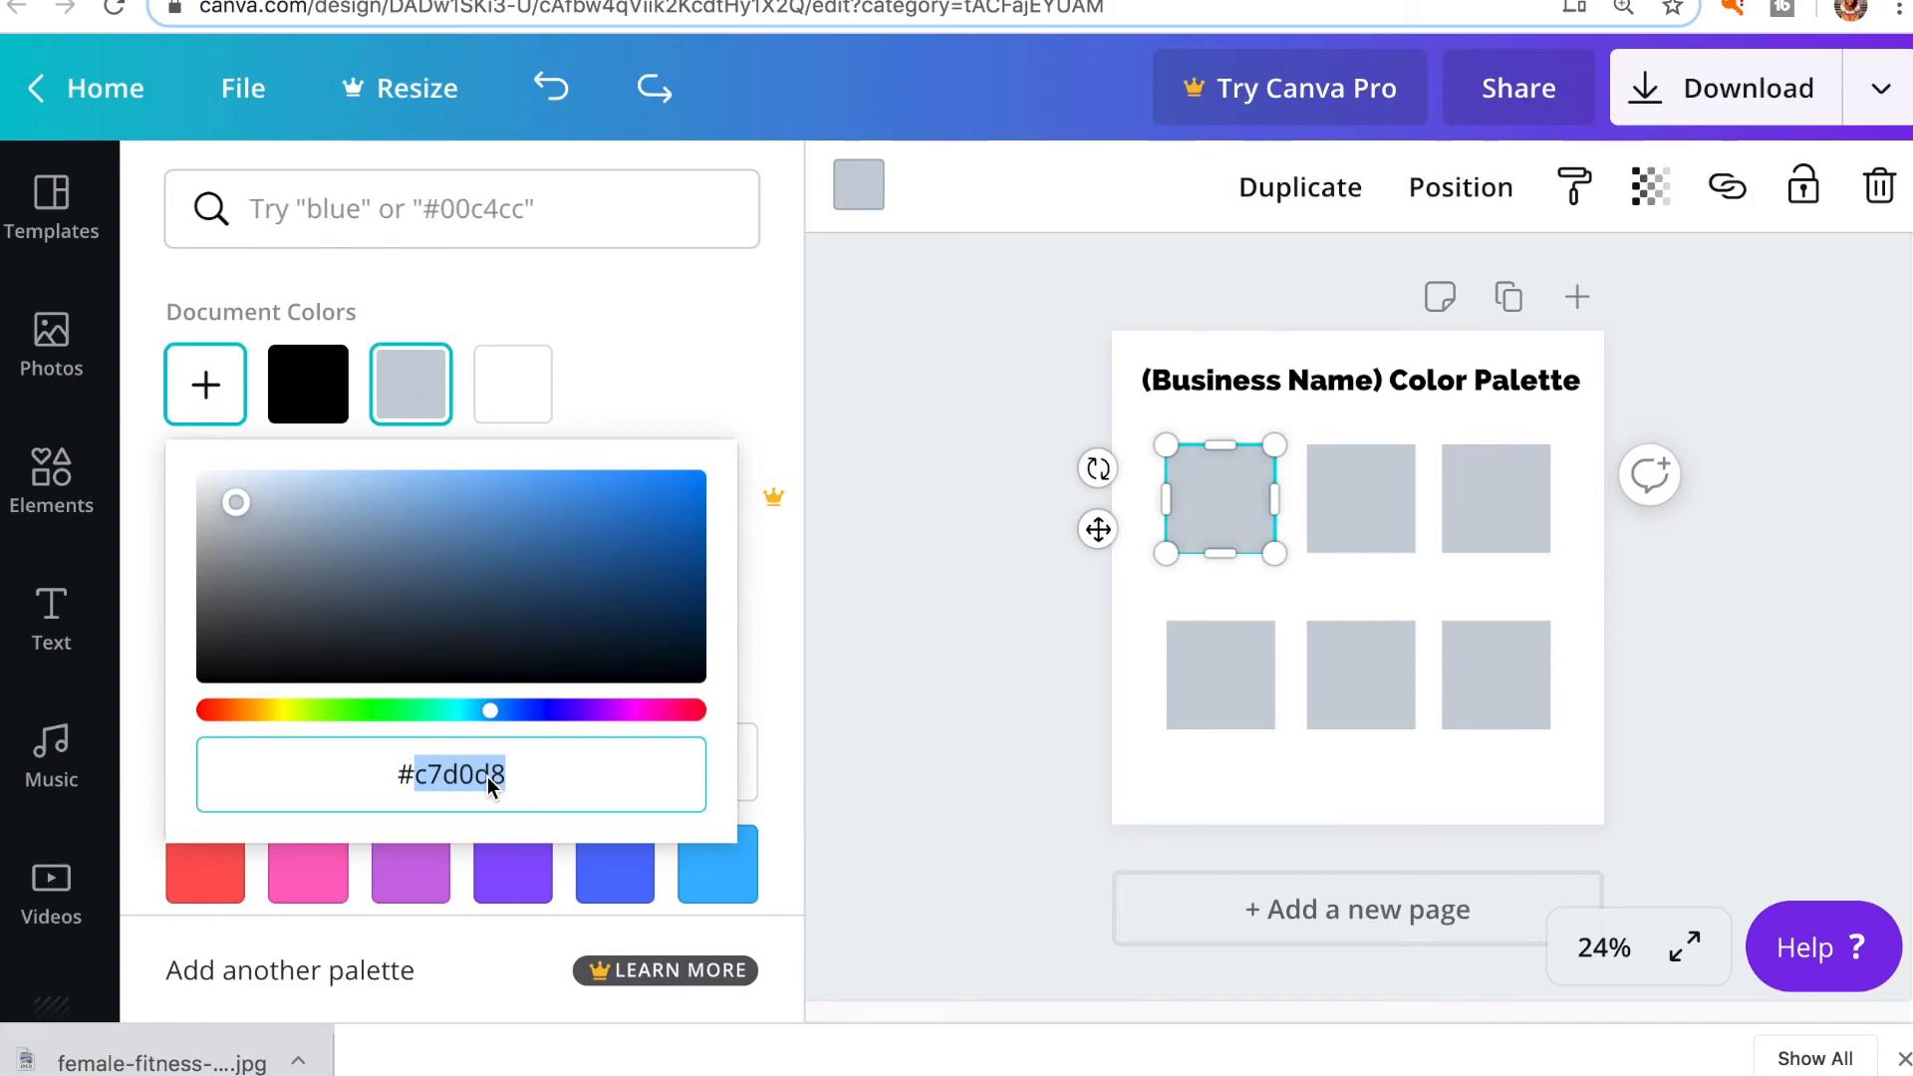
text(f9)
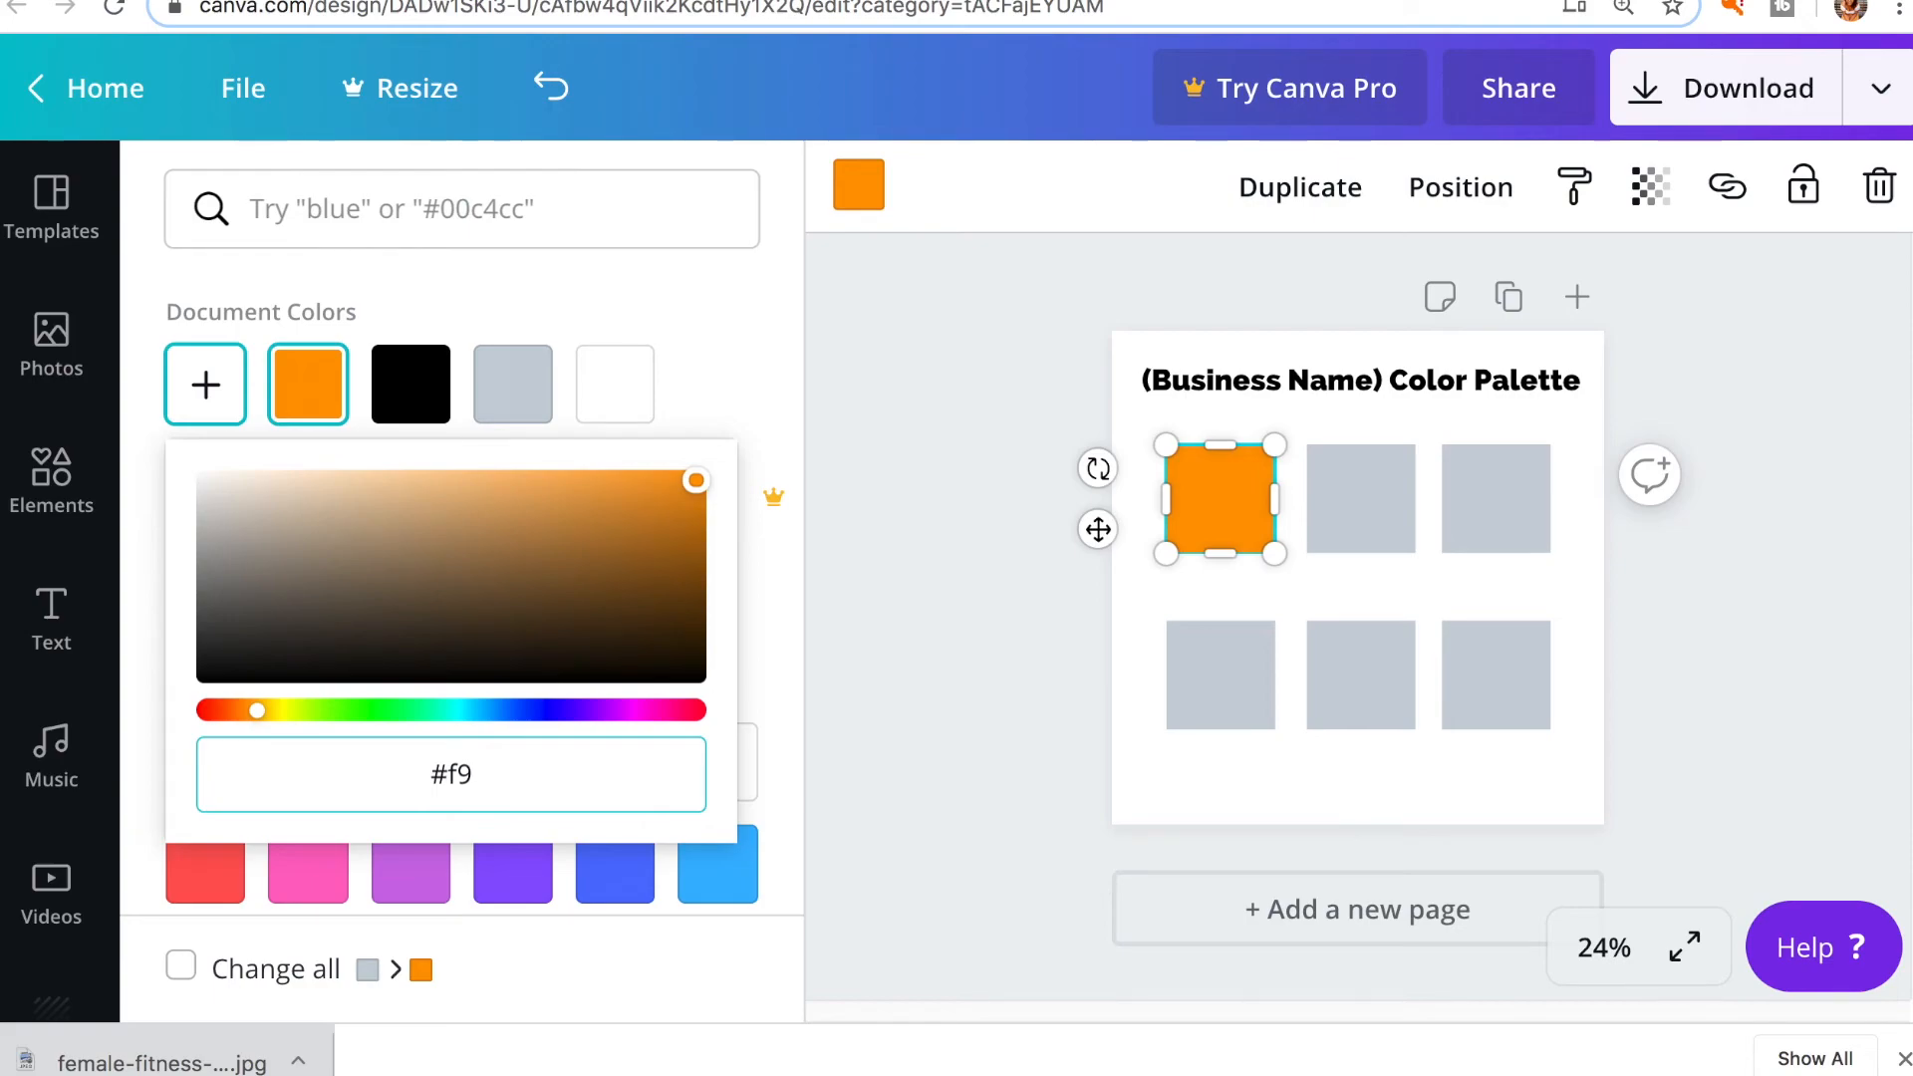
text(8d1)
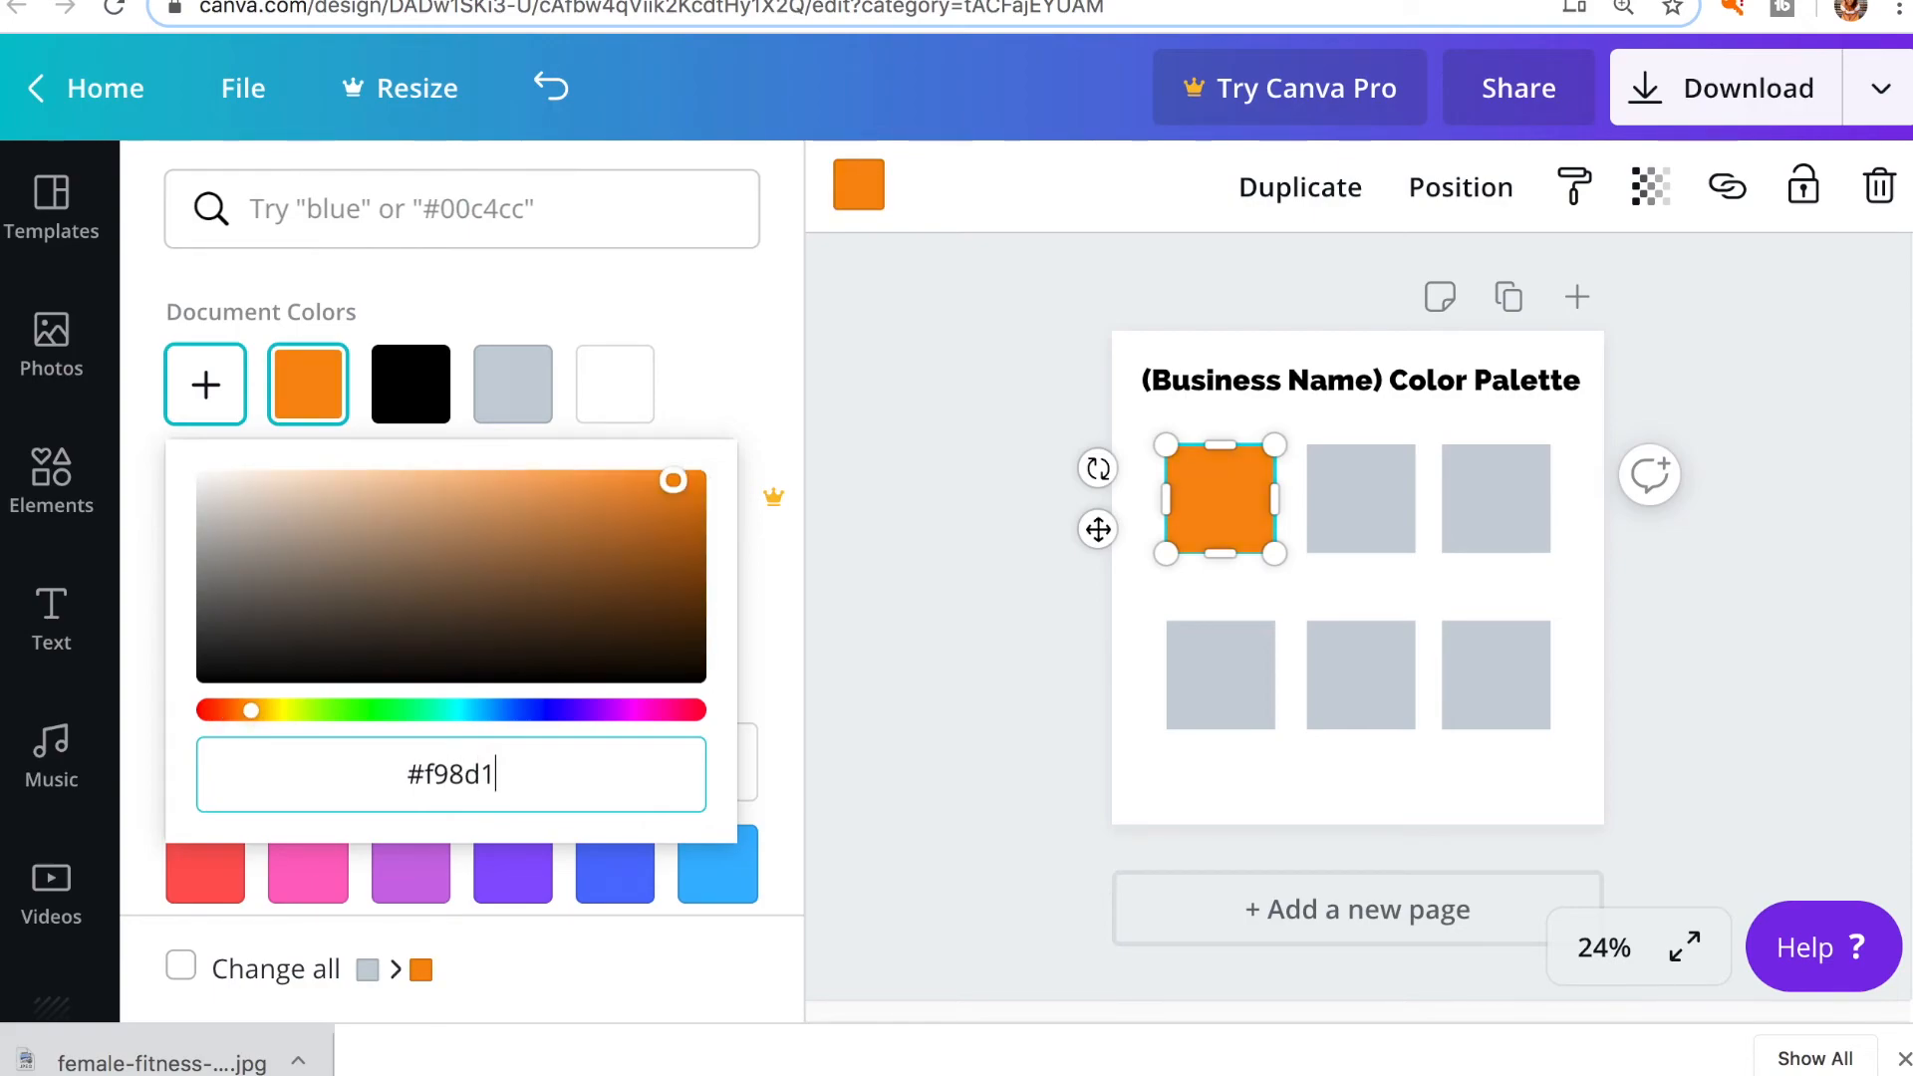
key(BackSpace)
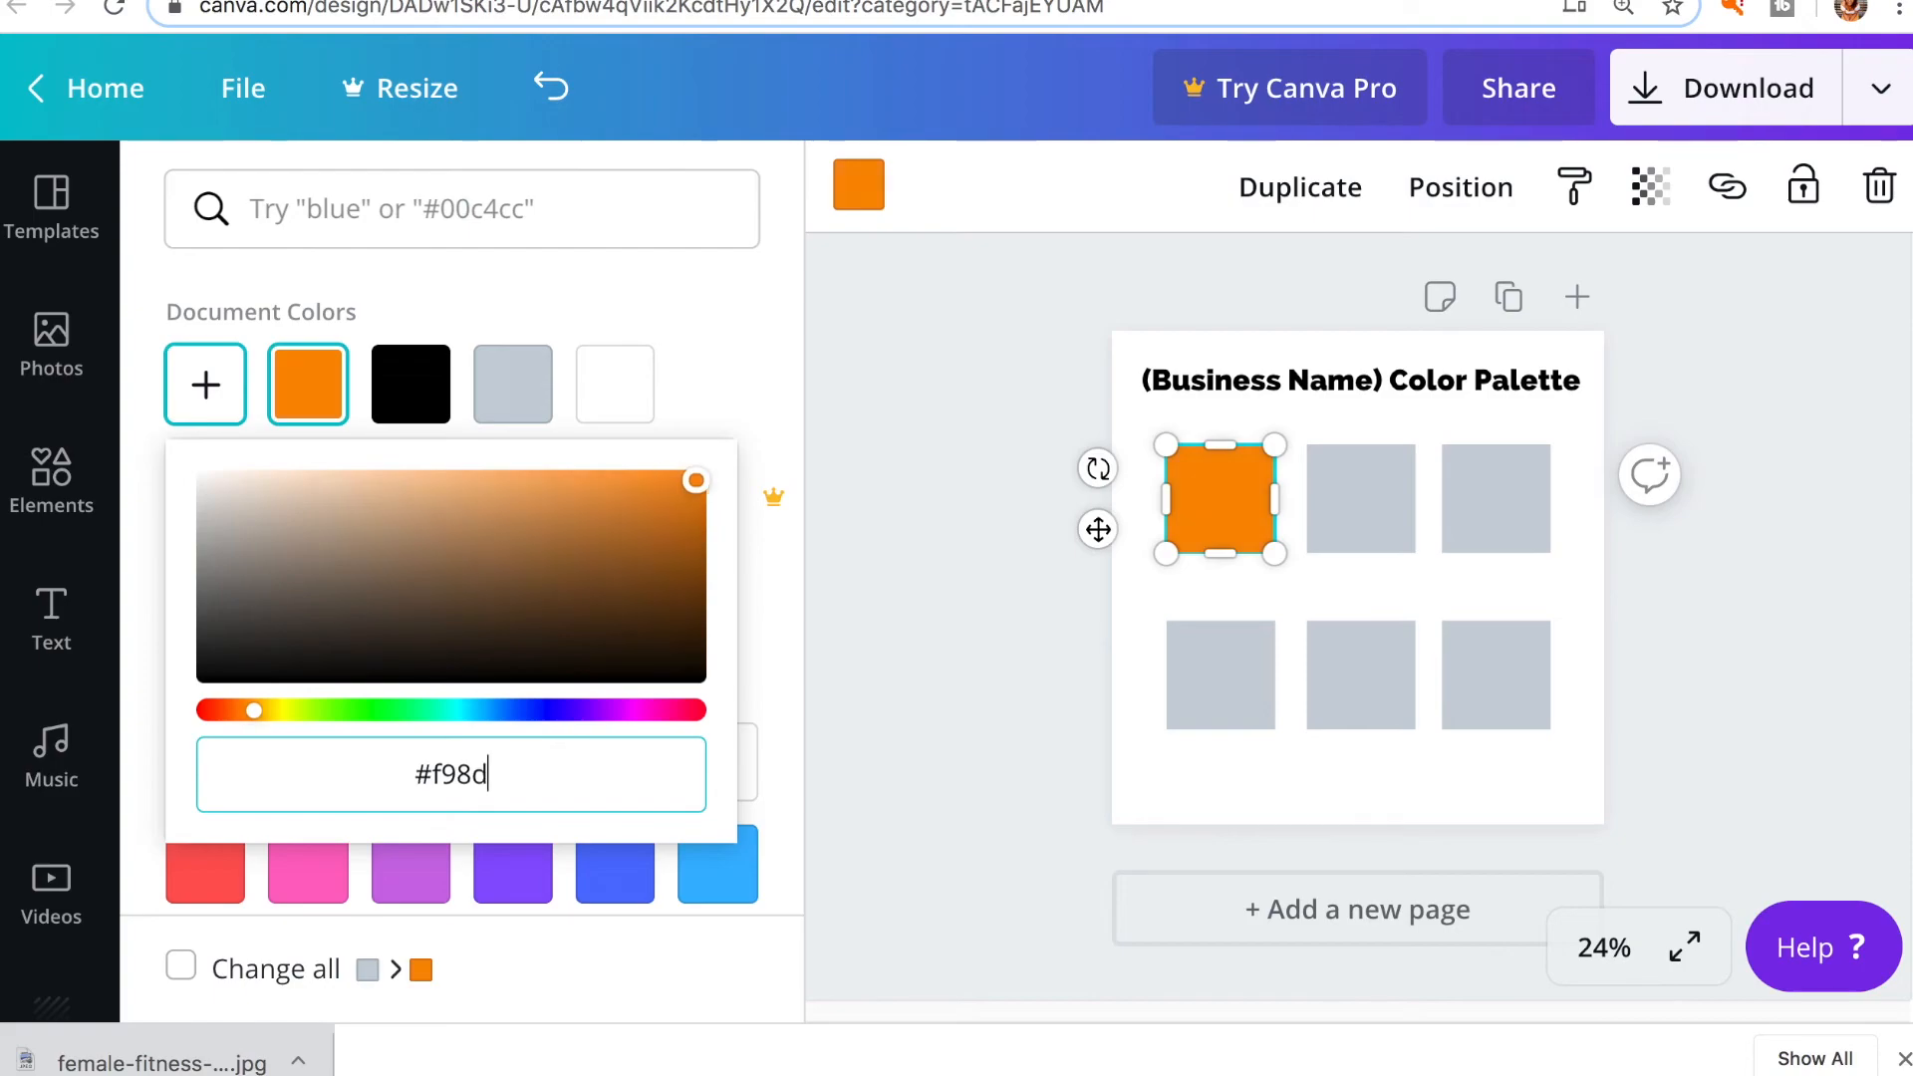
text(b1)
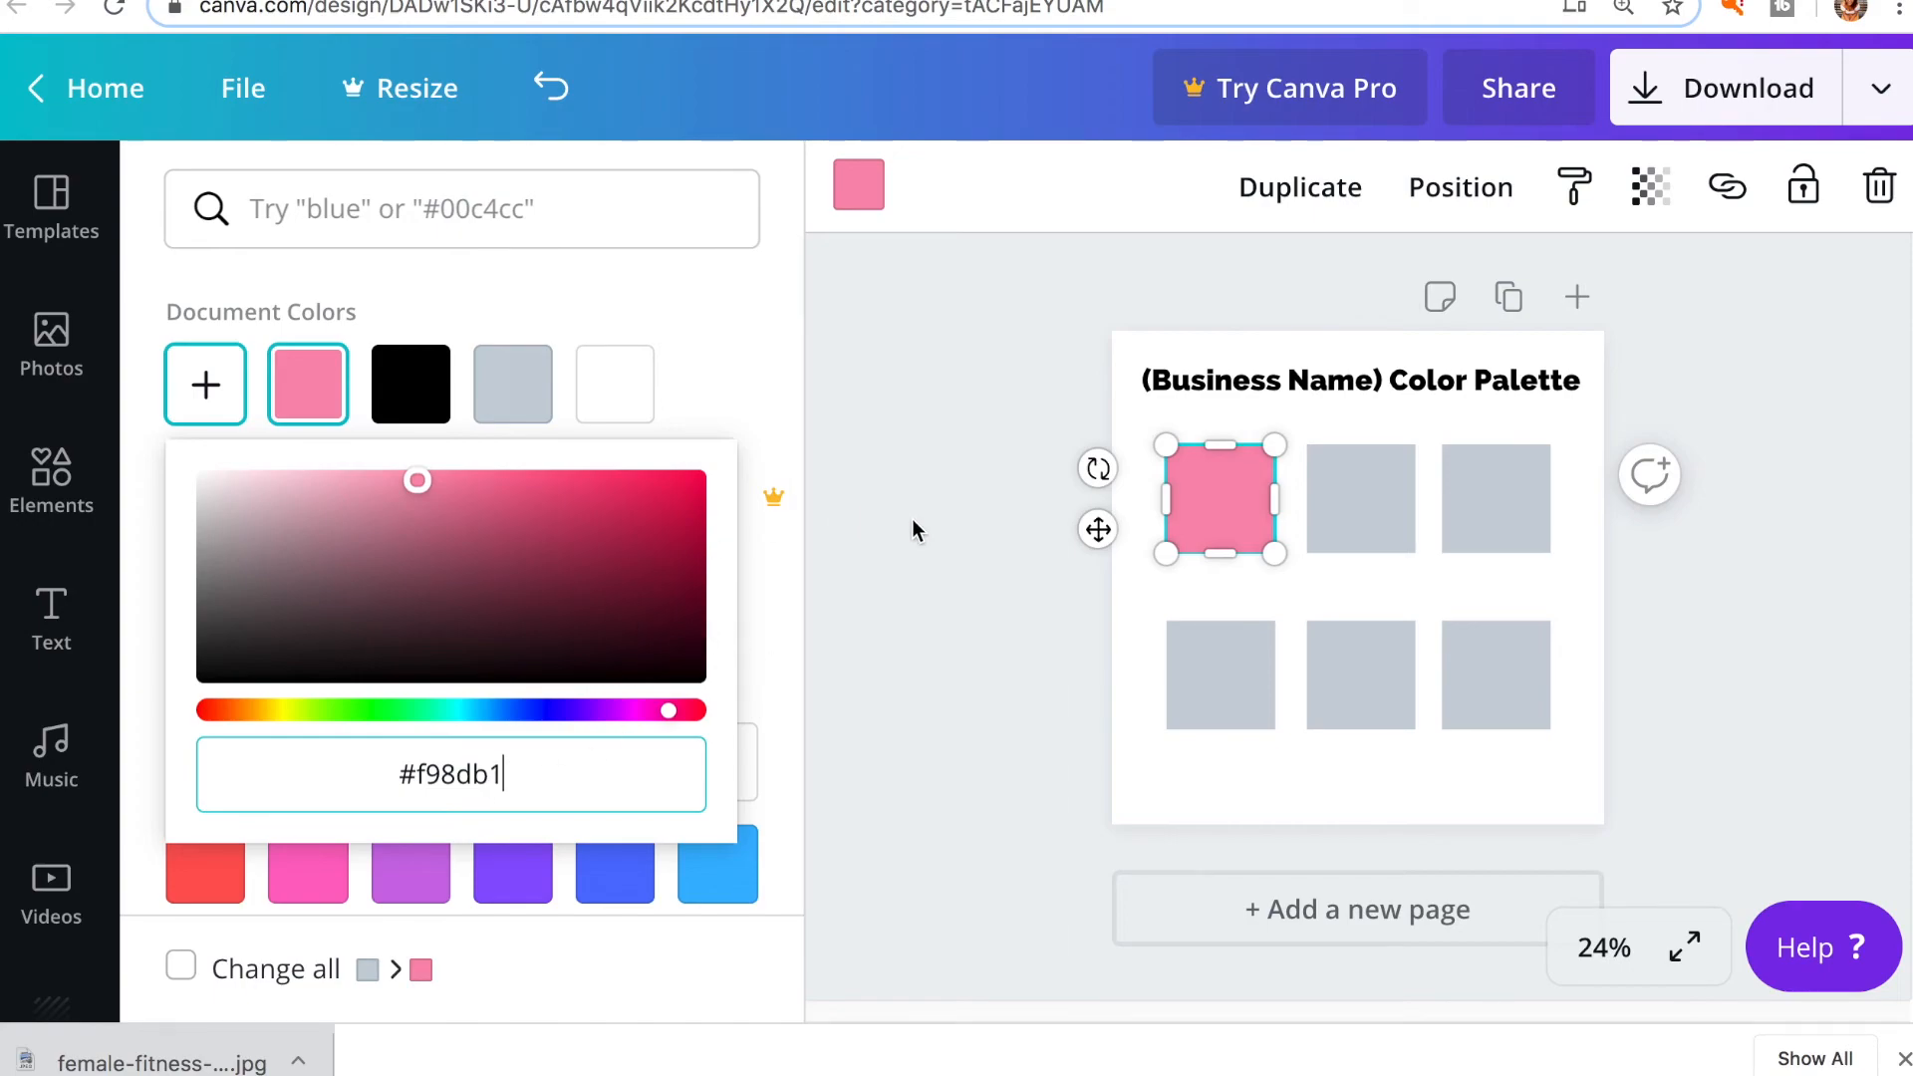
Set the middle square of the upper row to the custom color #ec417b.
click(1378, 497)
click(218, 389)
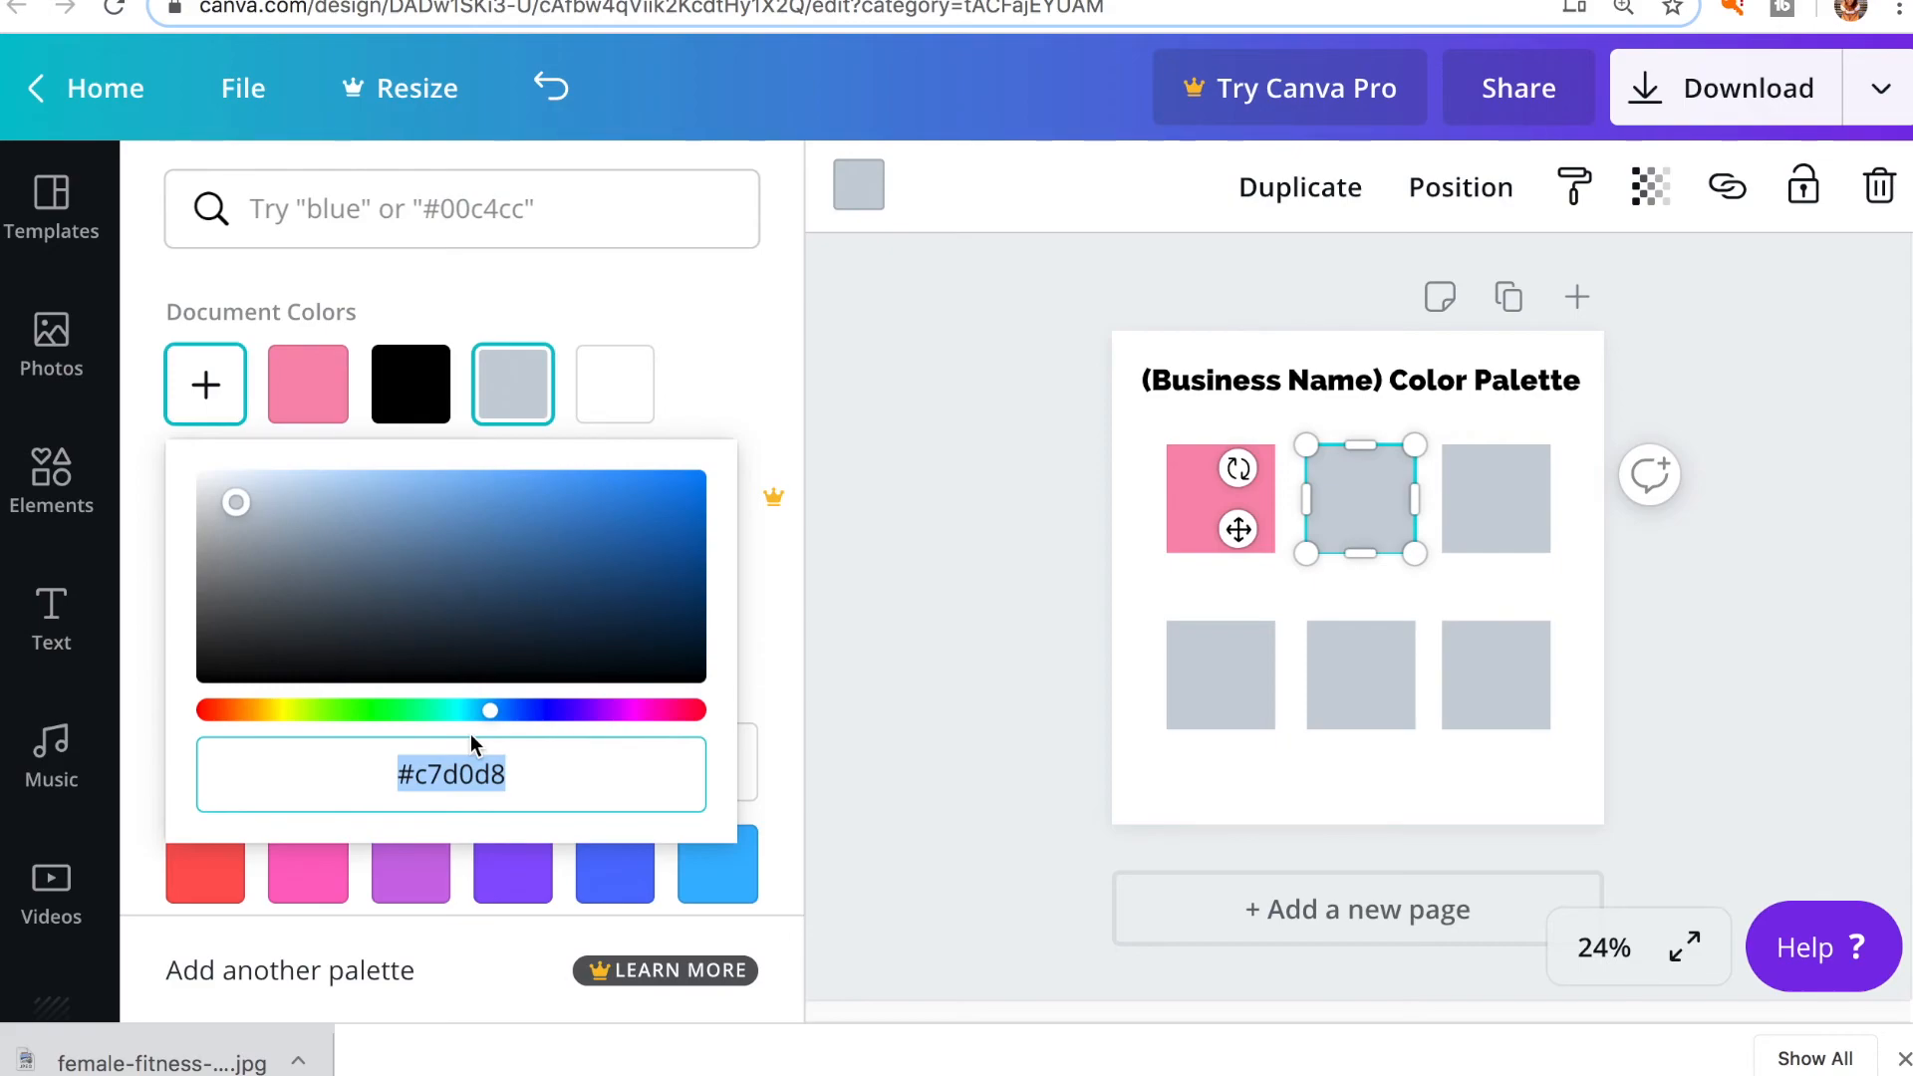
text(#ec4)
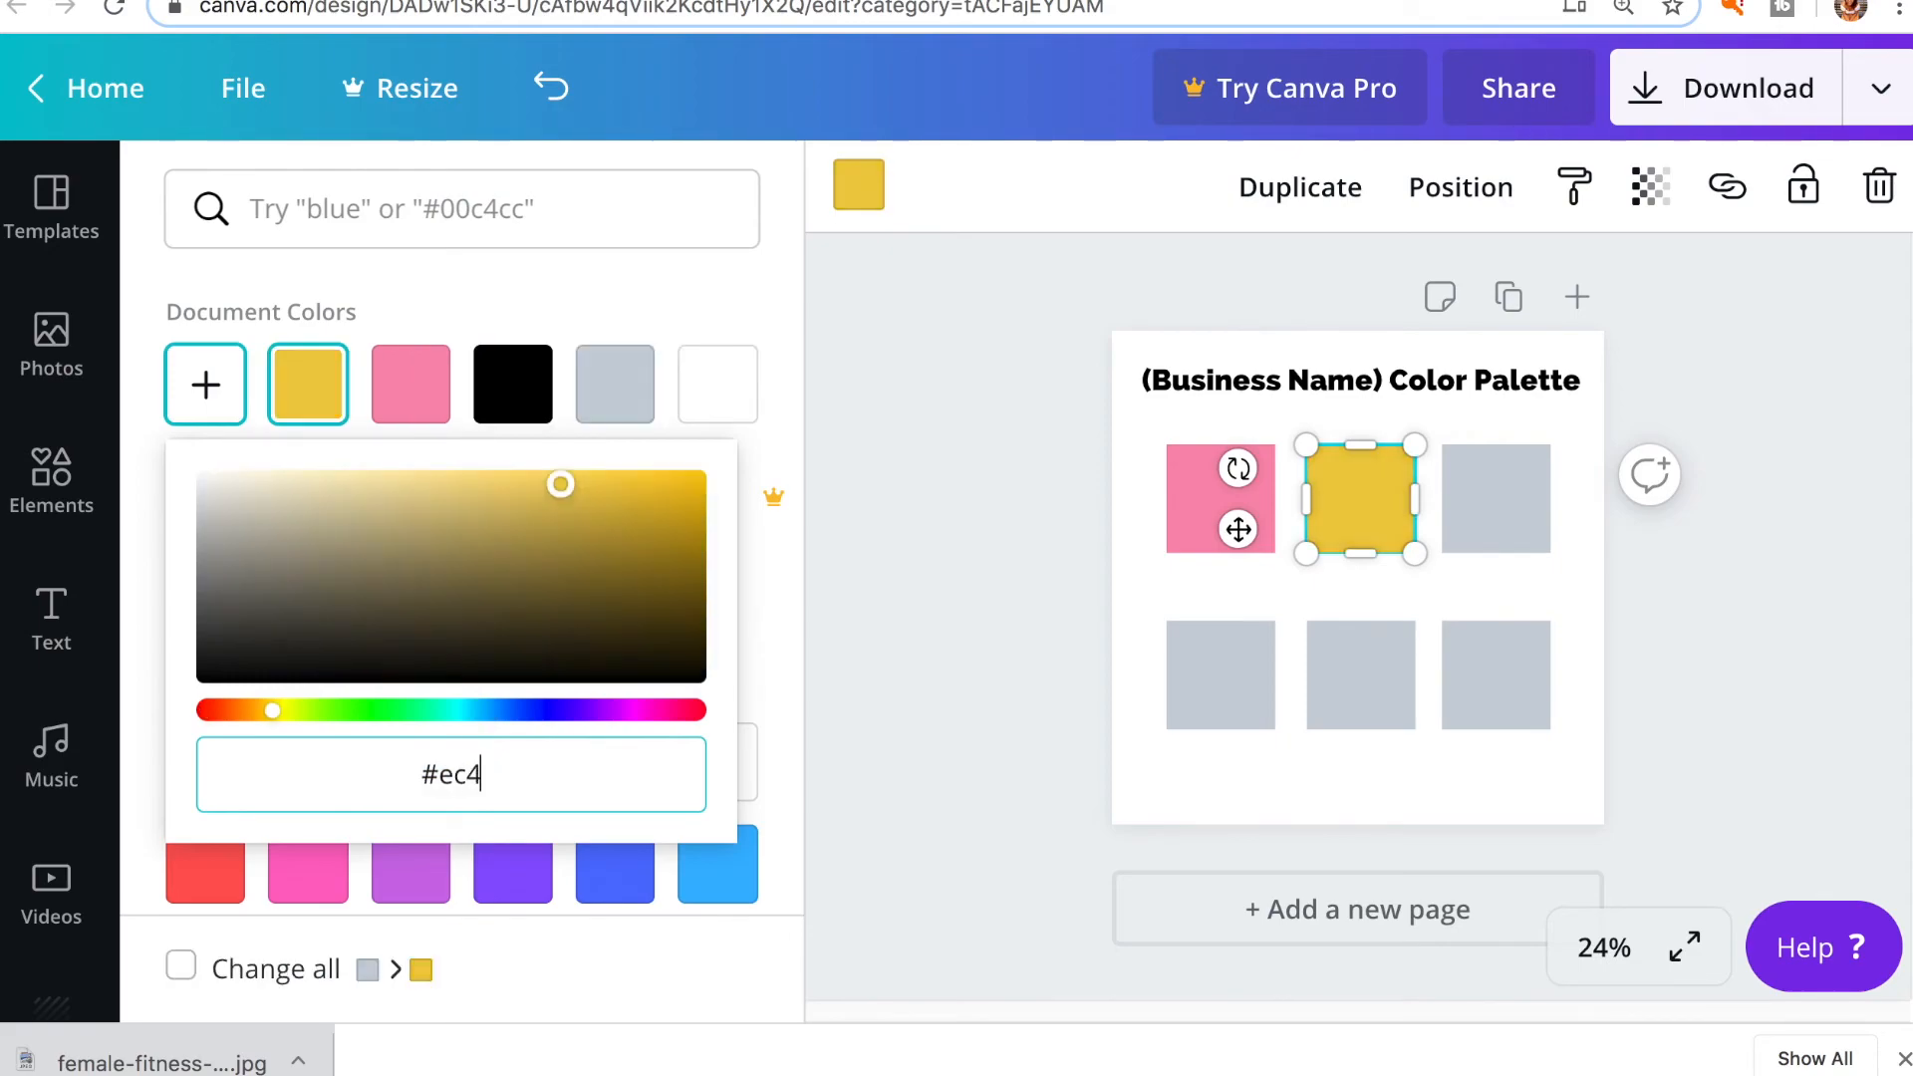
text(17)
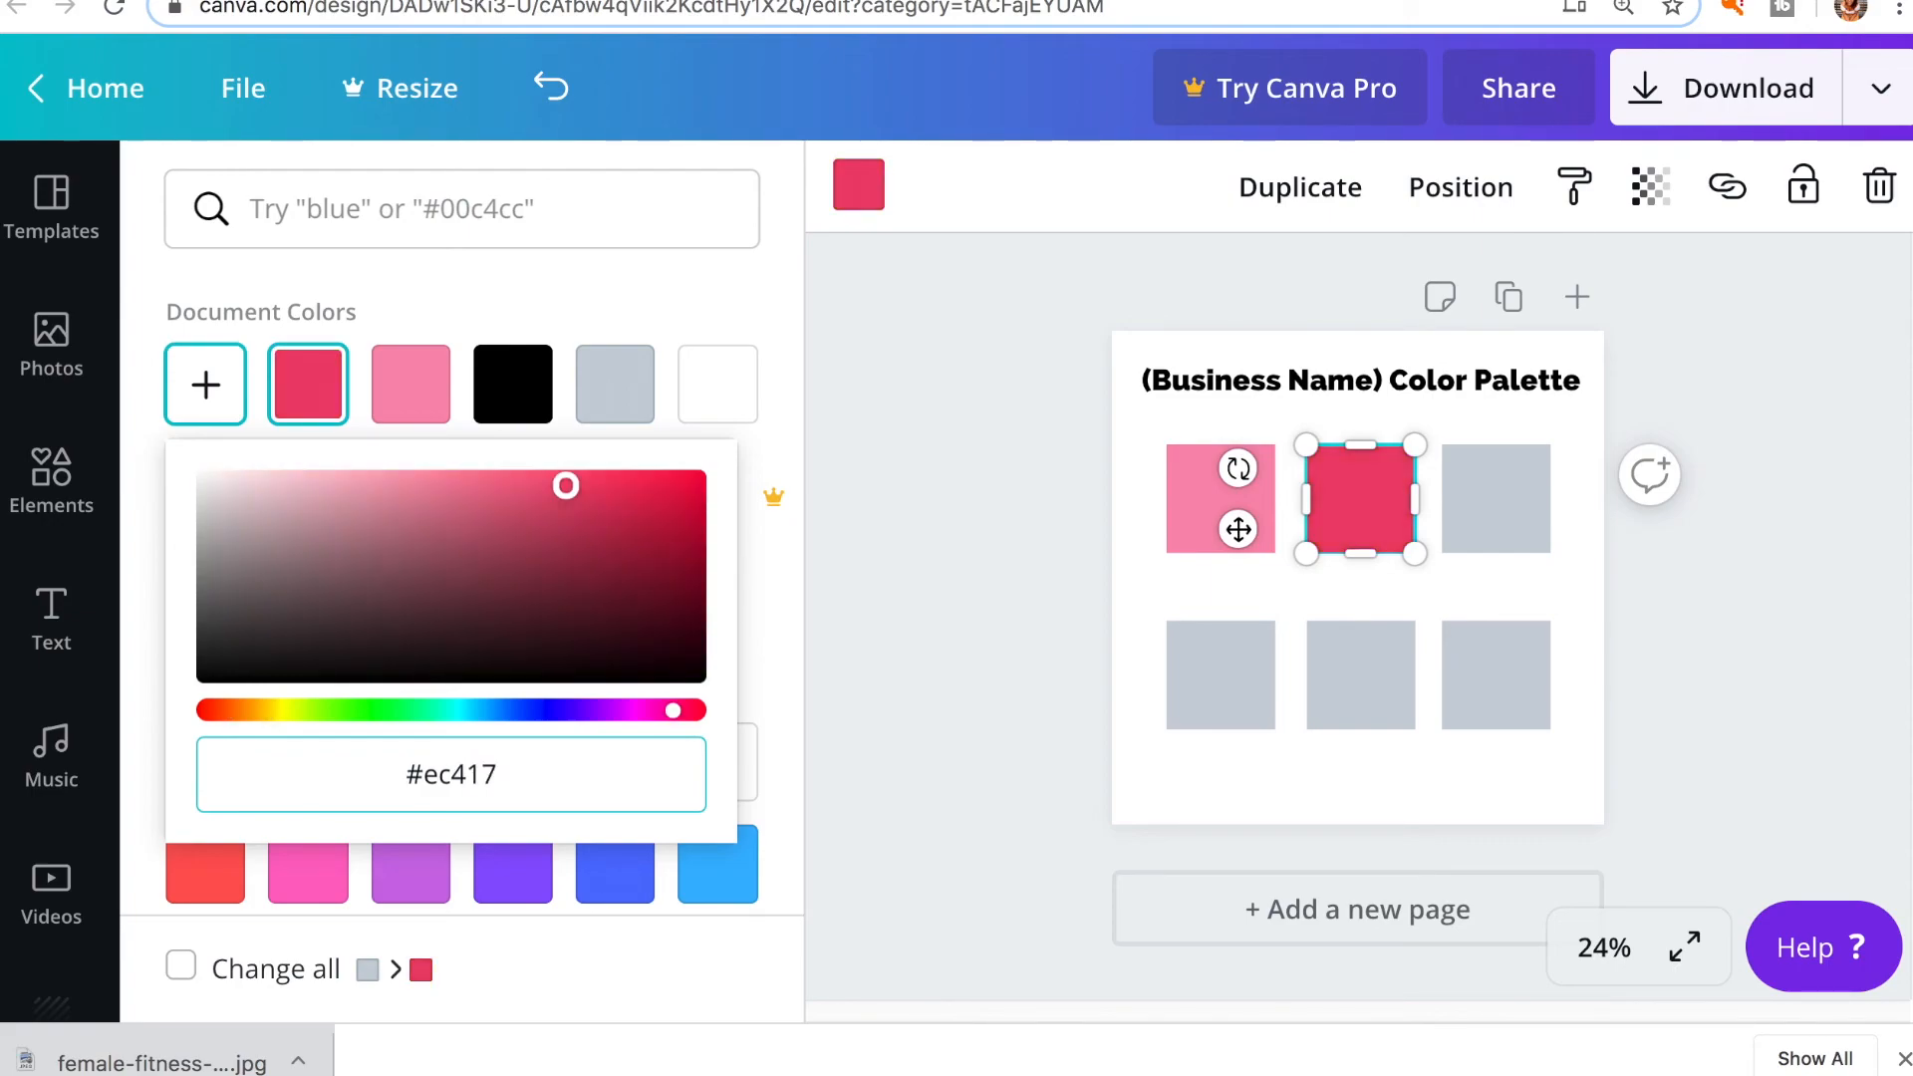
text(b)
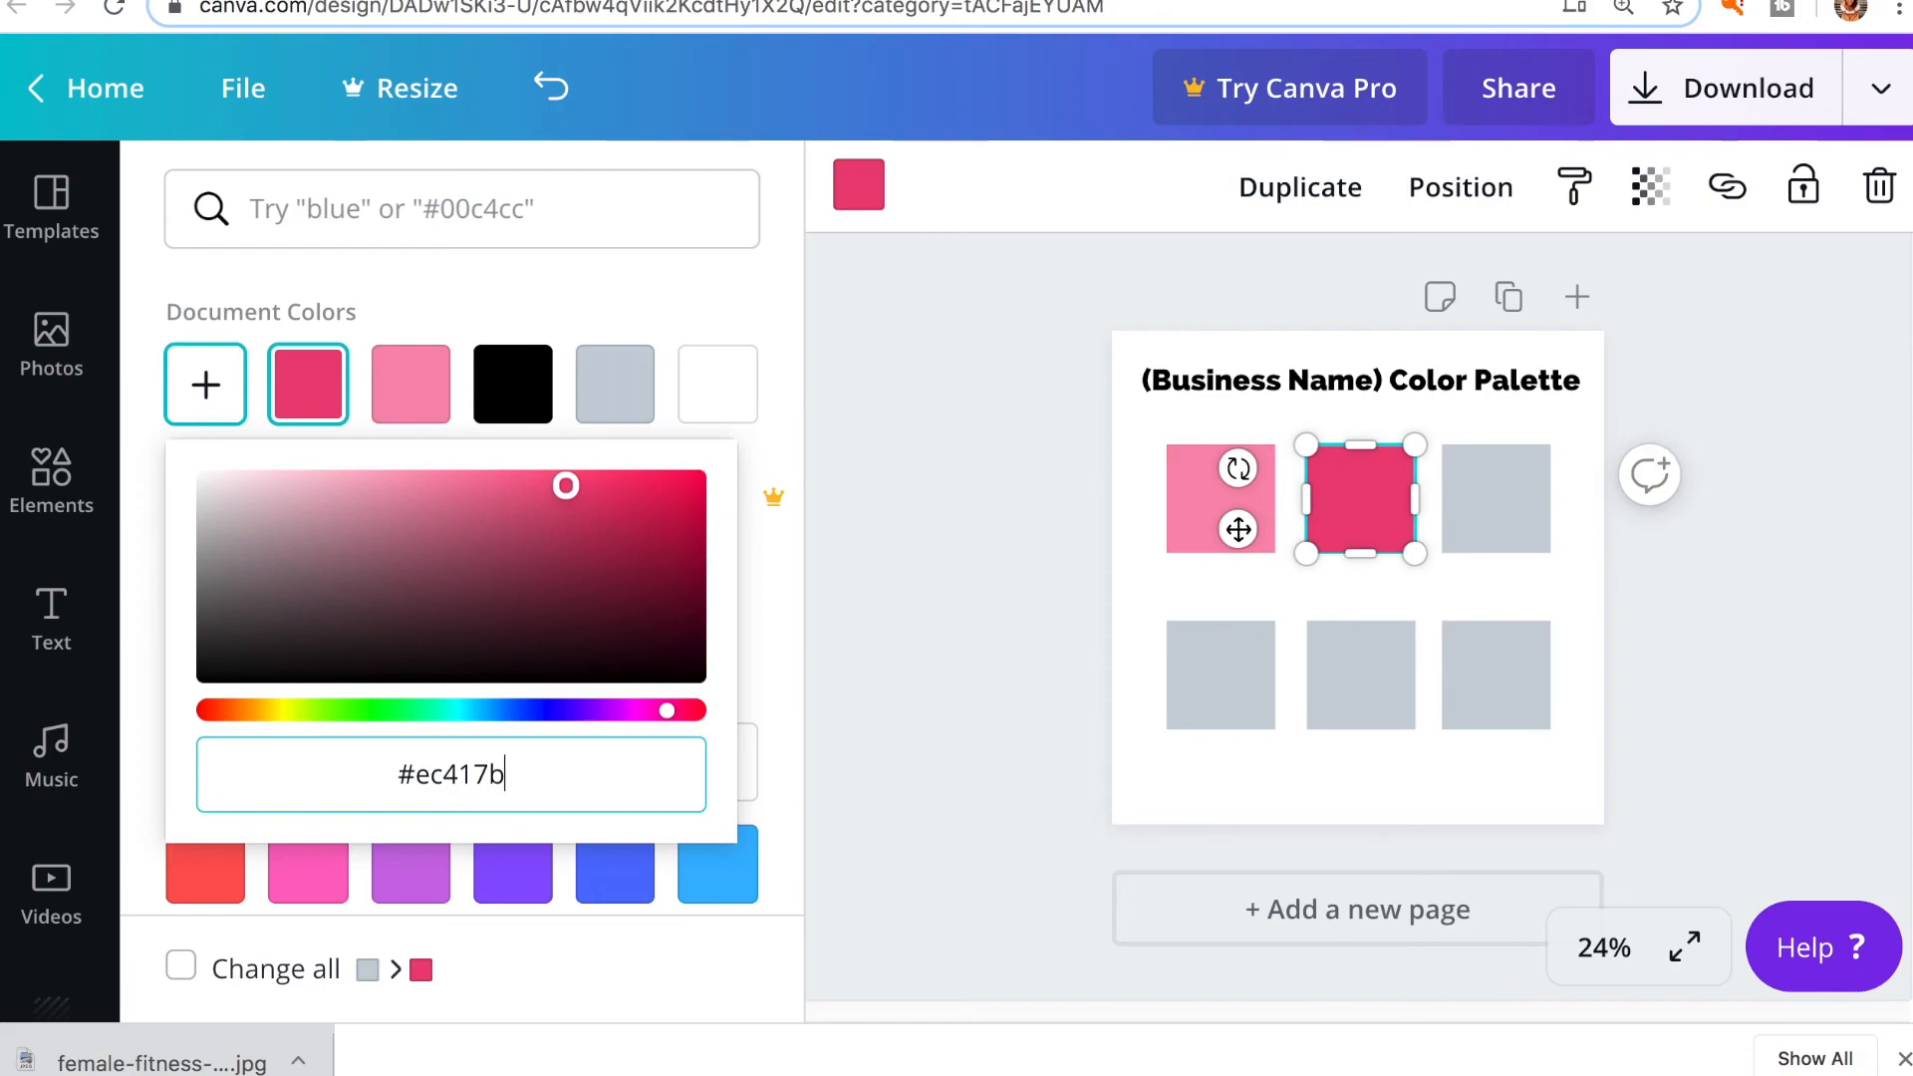
Set the third square of the upper row to the custom color #b44571.
click(1487, 526)
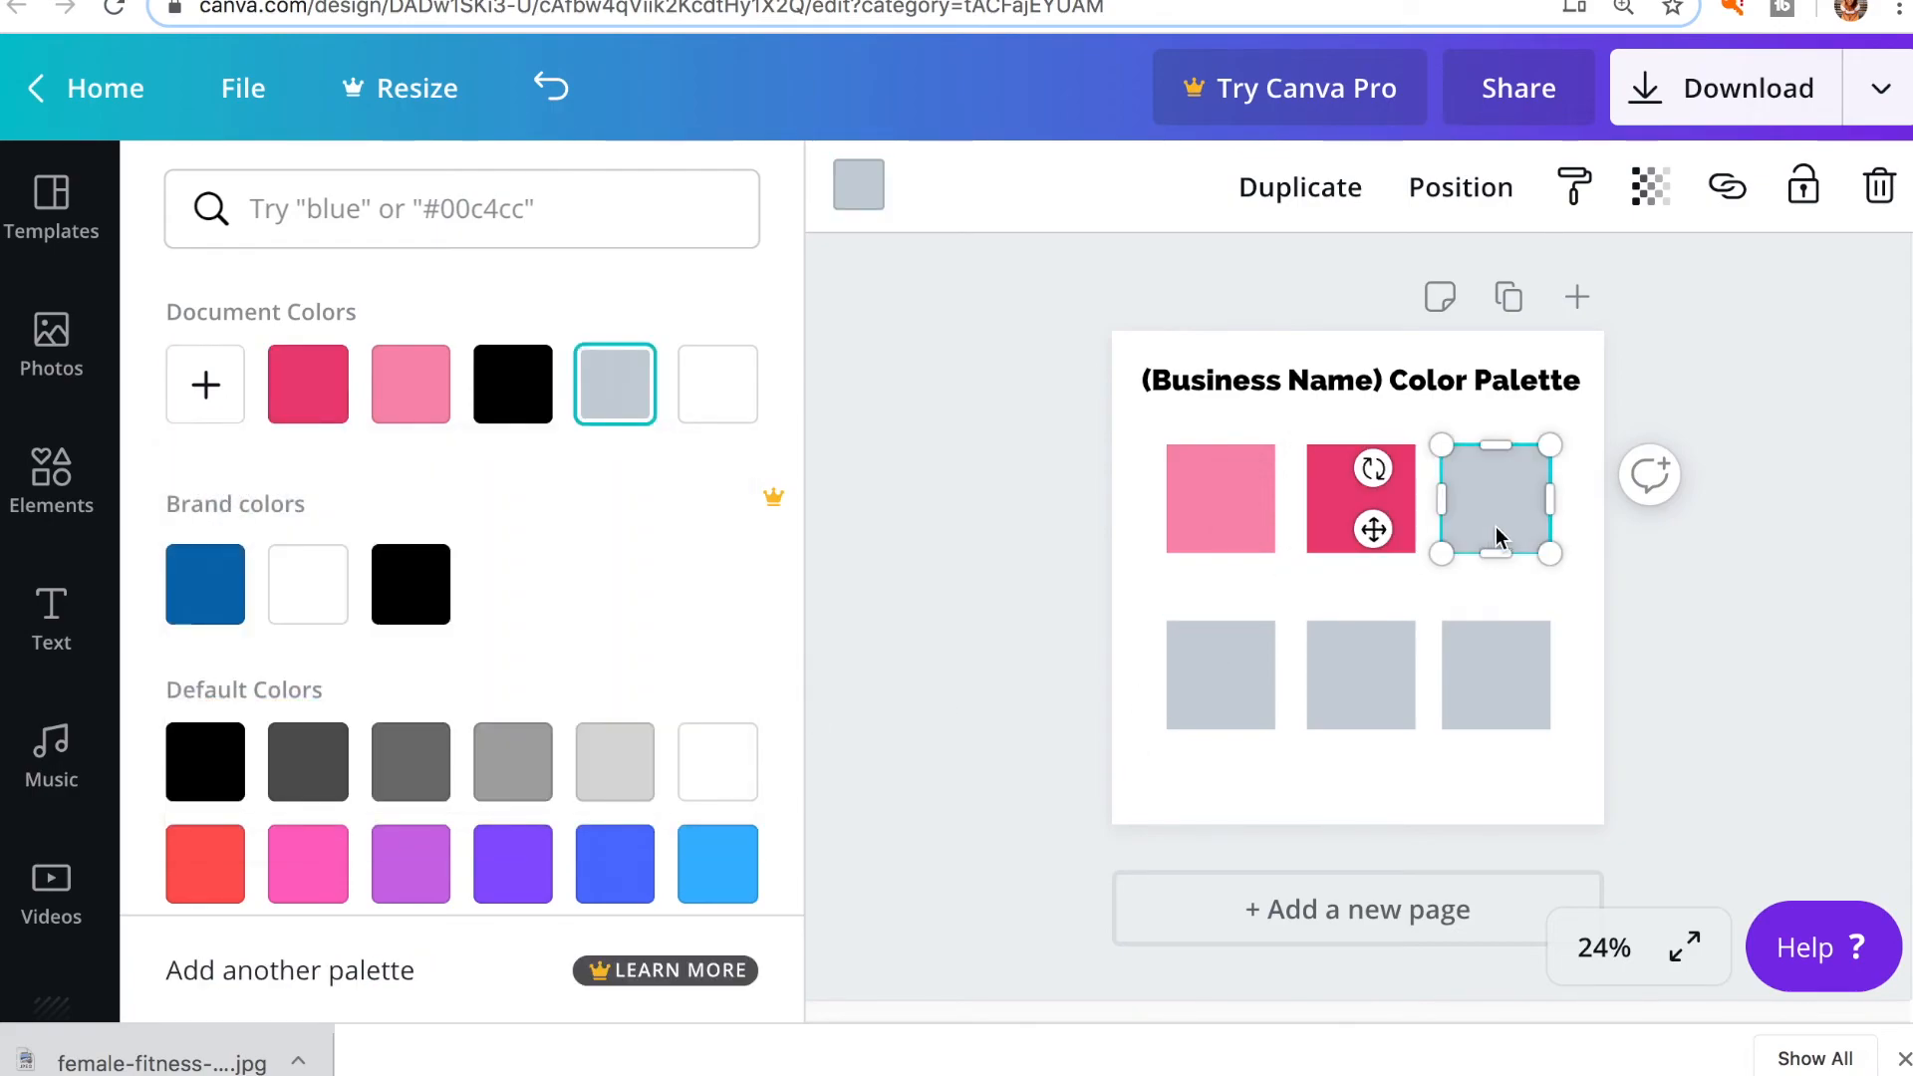
click(216, 393)
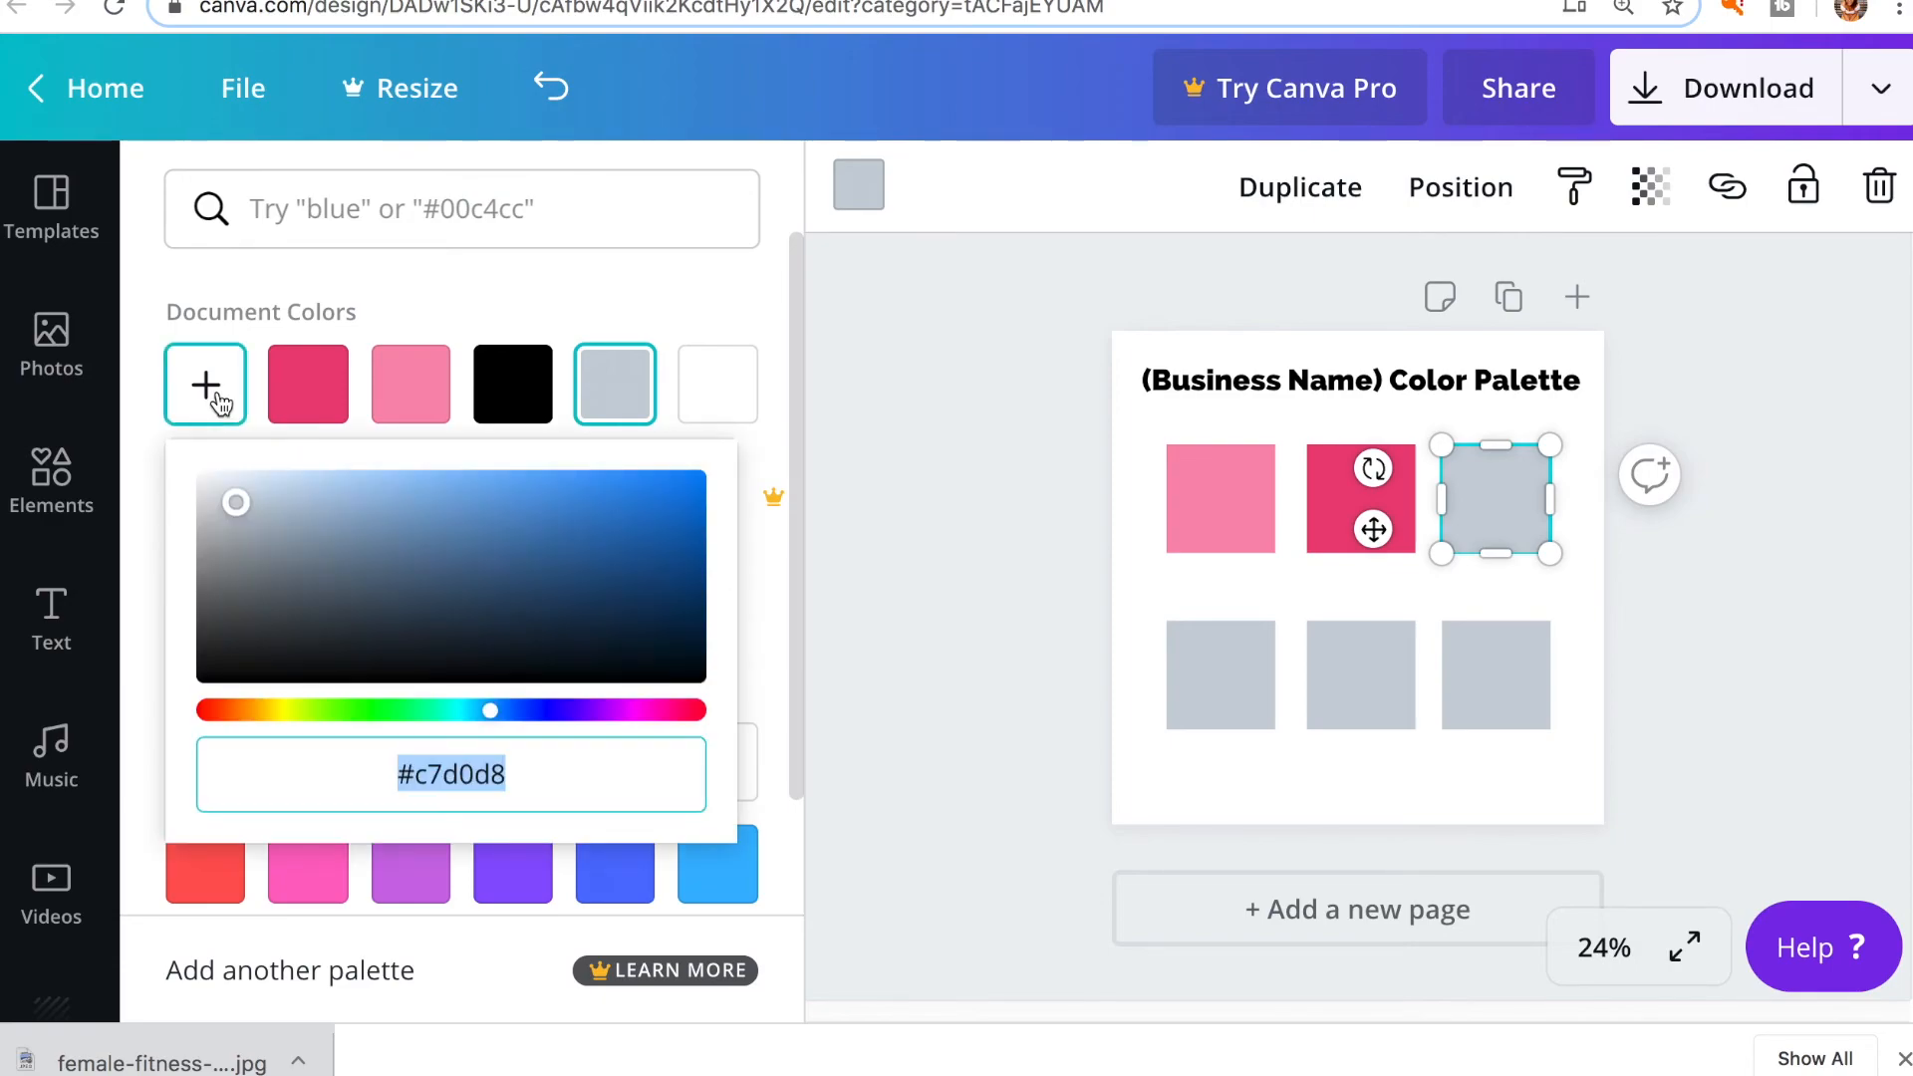
text(#b44)
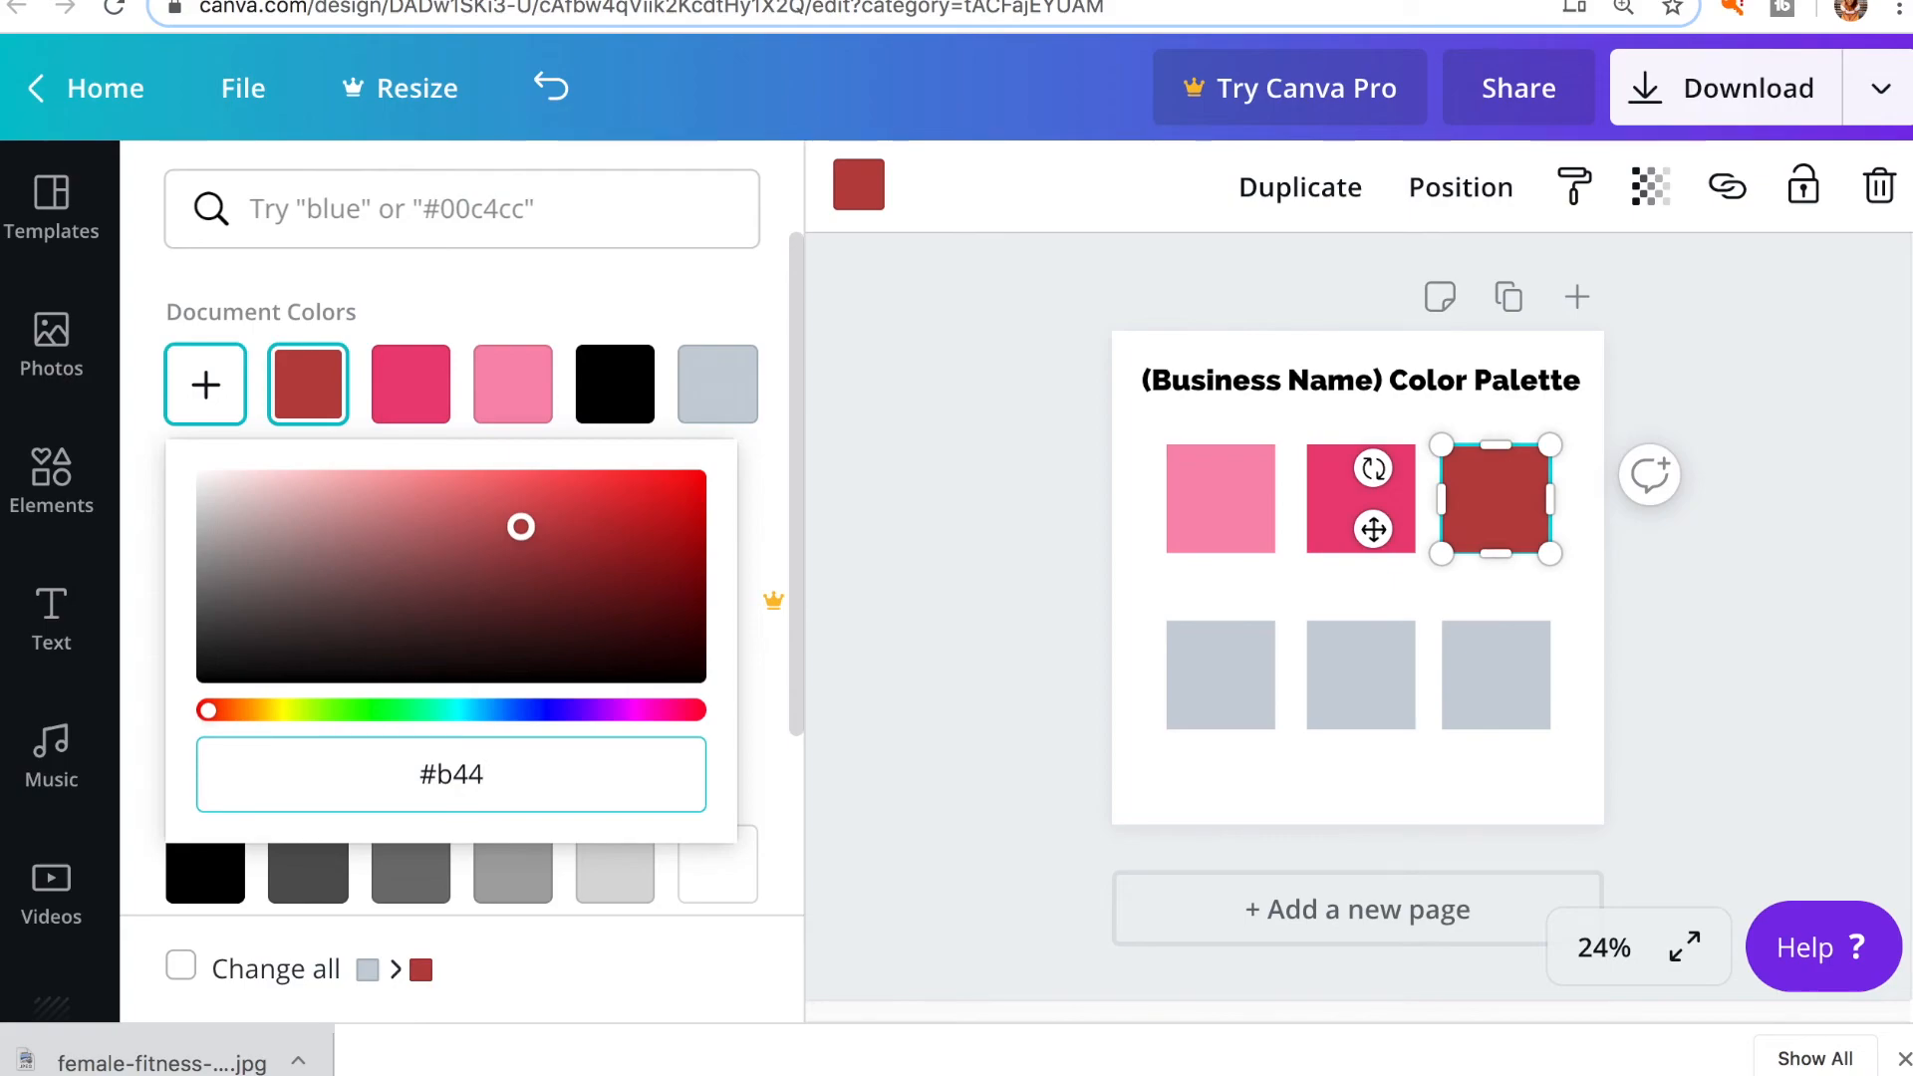
text(571)
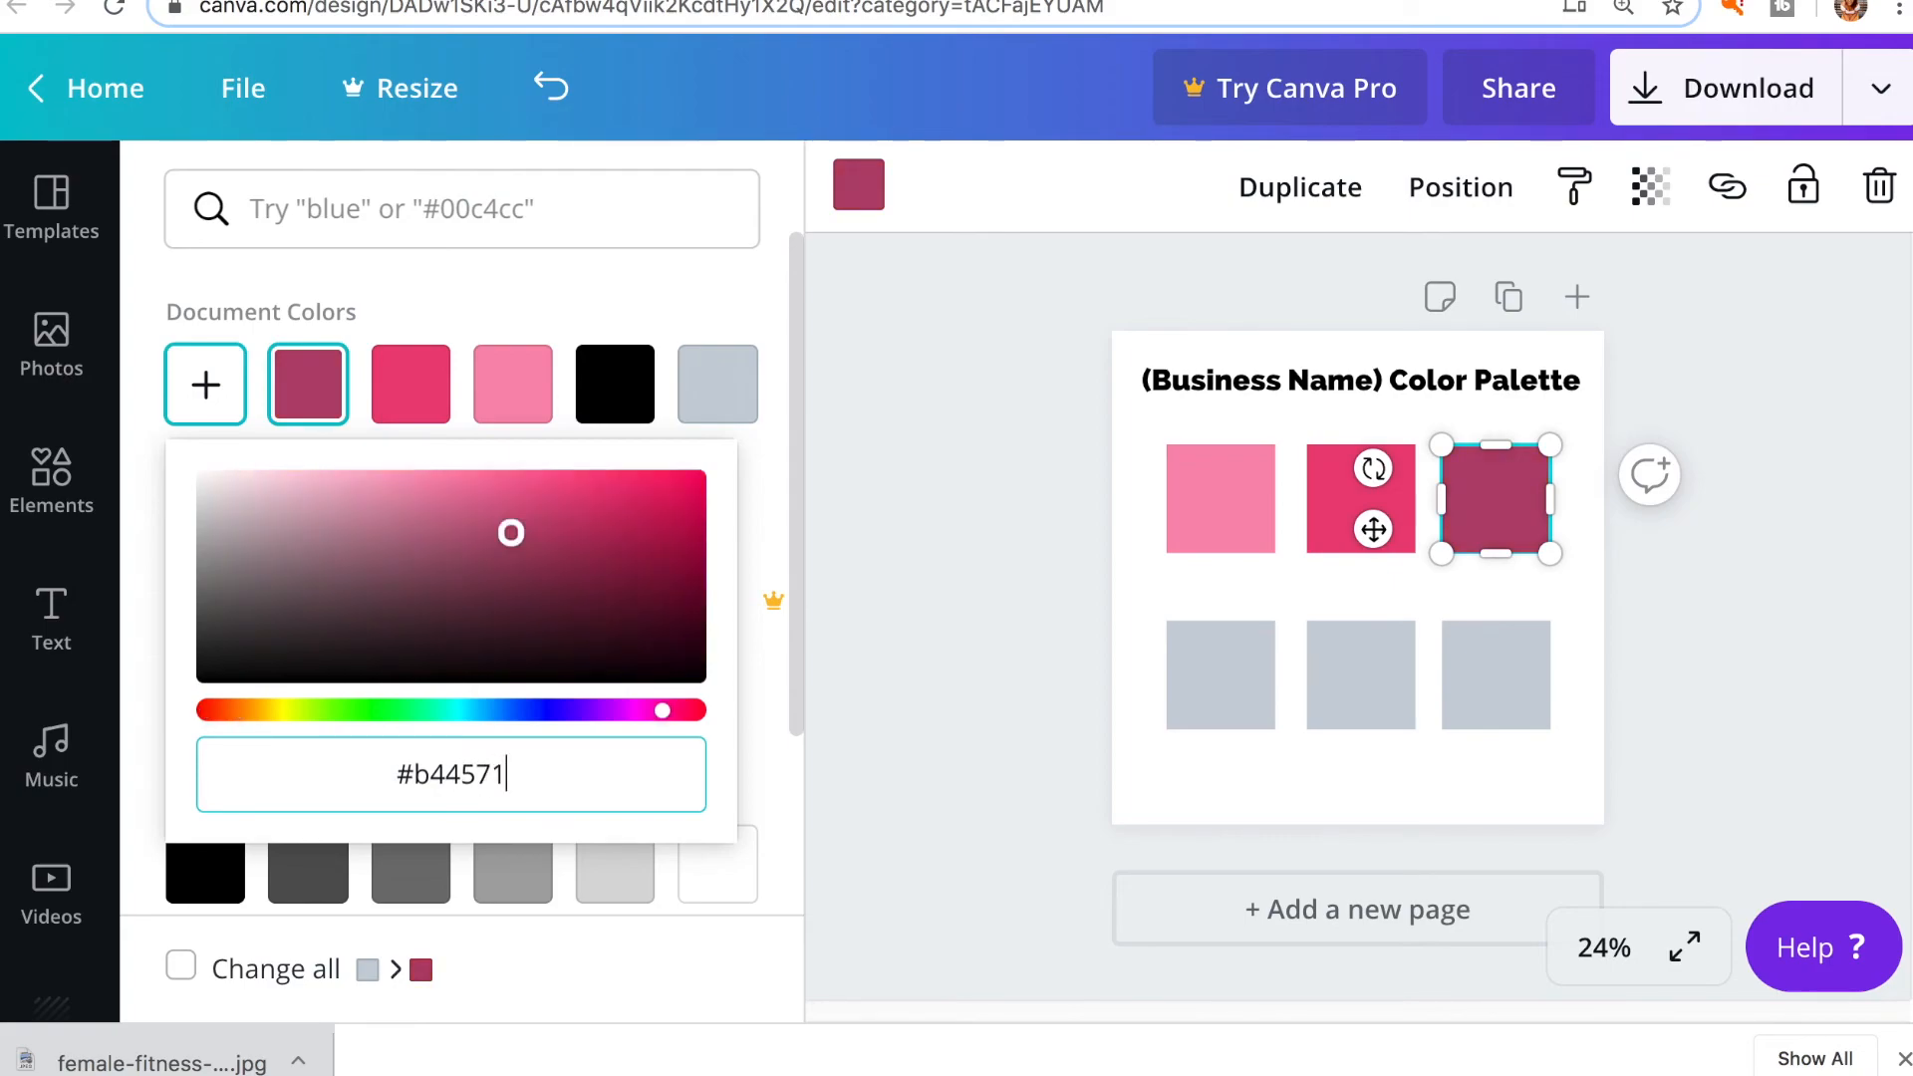
Set the first square of the lower row to the custom color #909b9f and deselect it.
click(1208, 666)
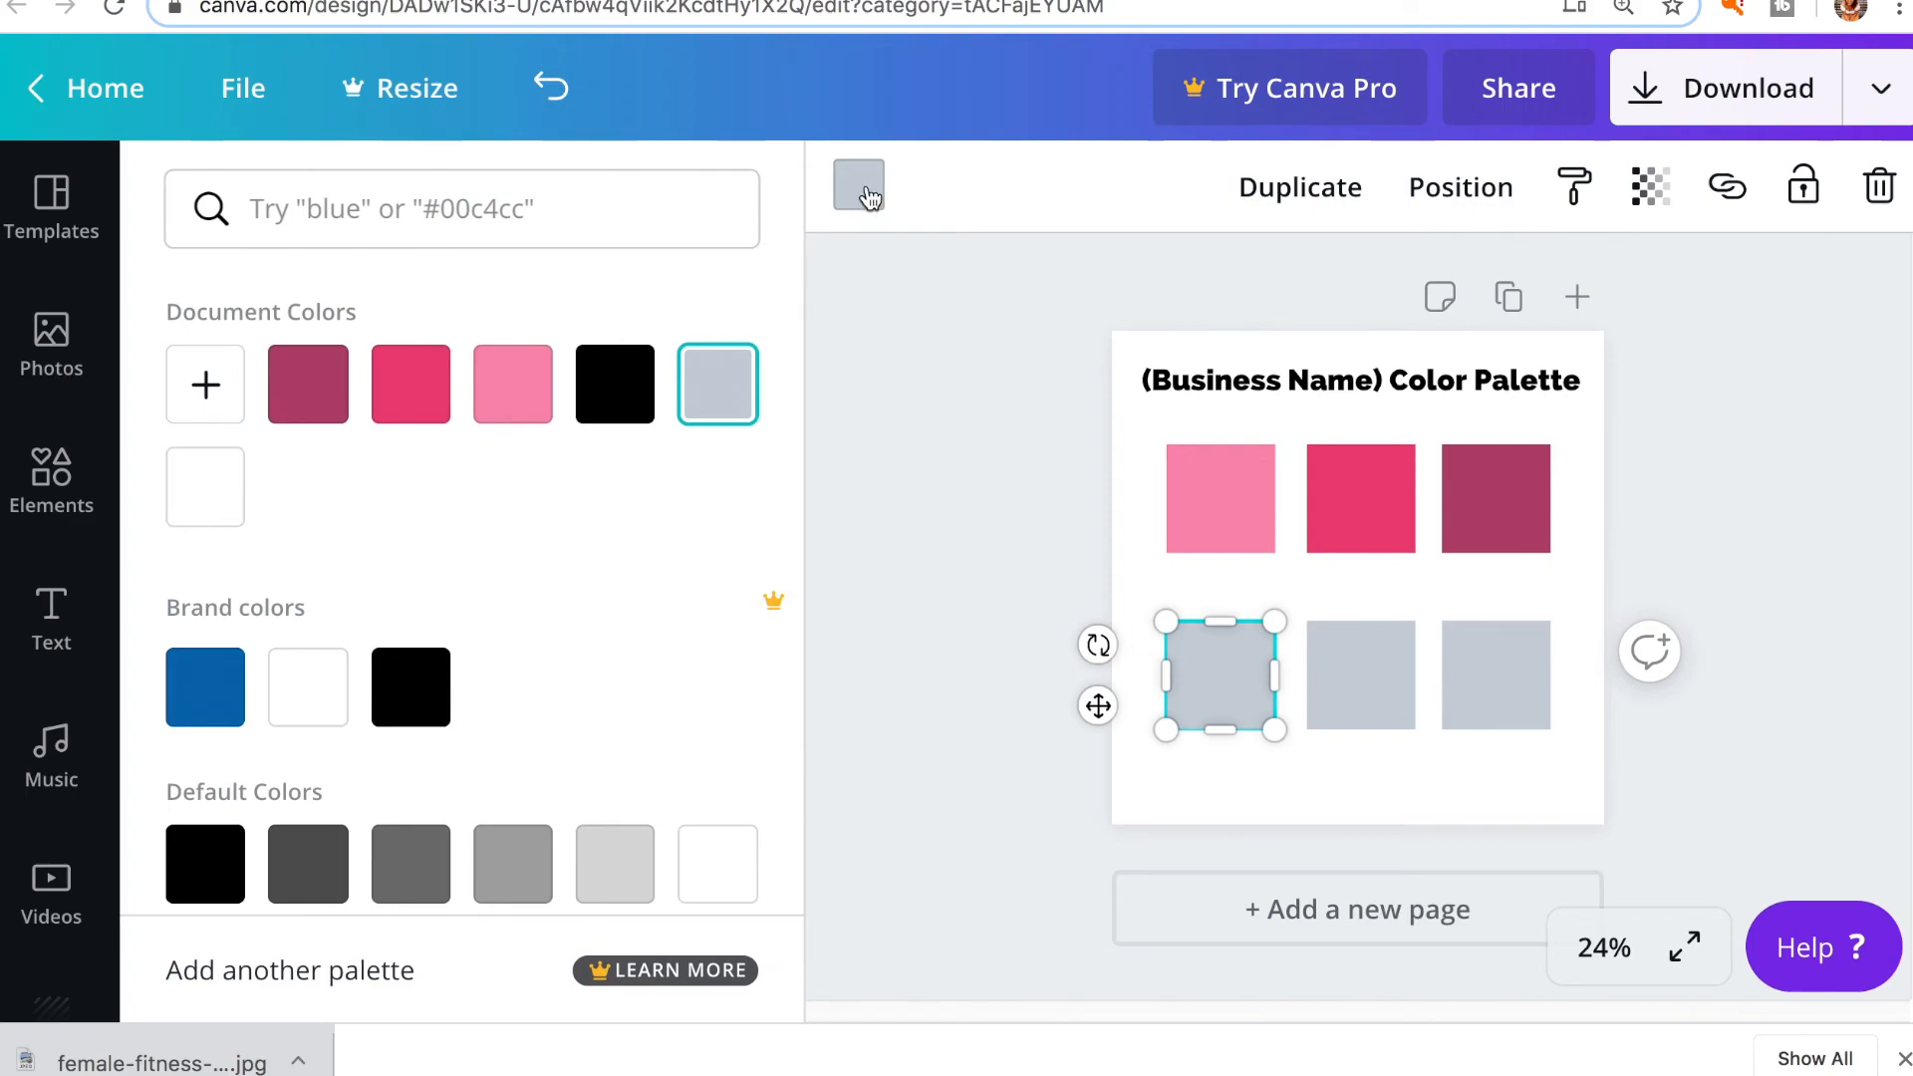
click(205, 385)
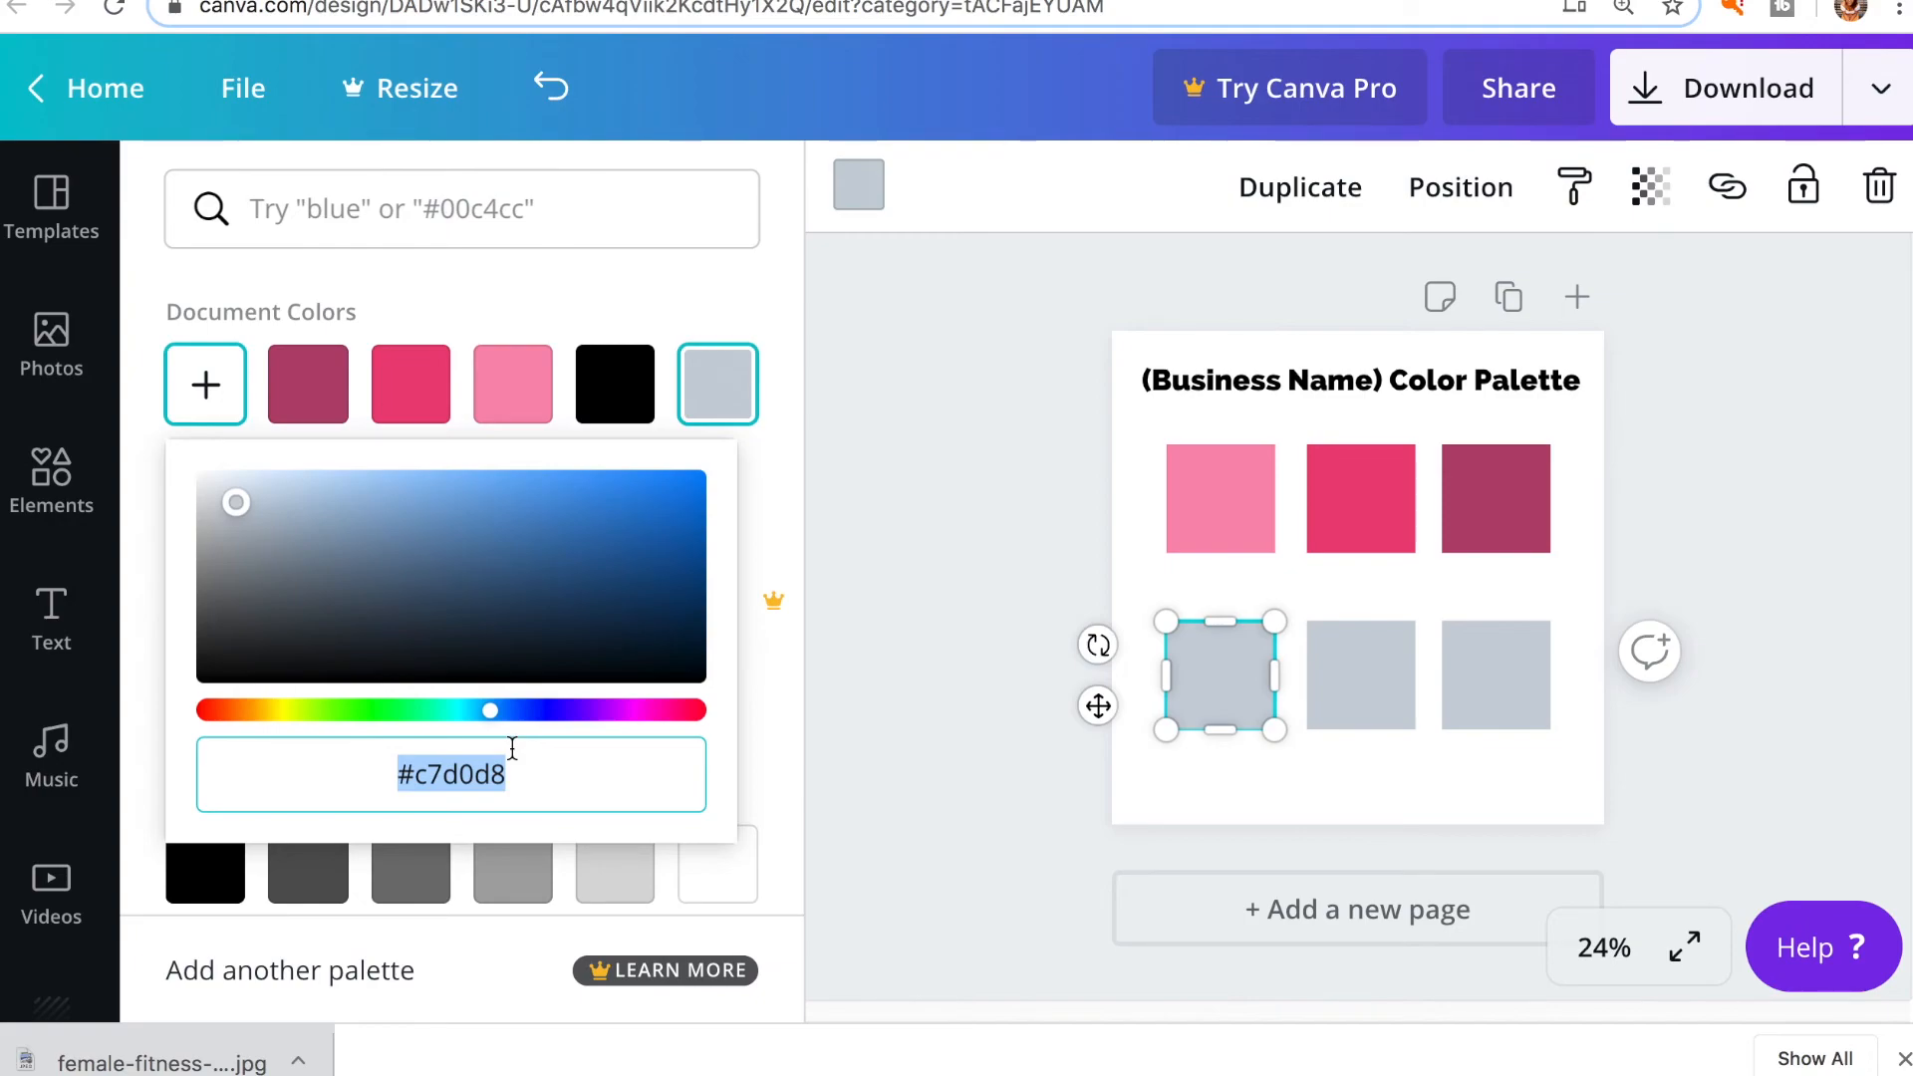
text(#909)
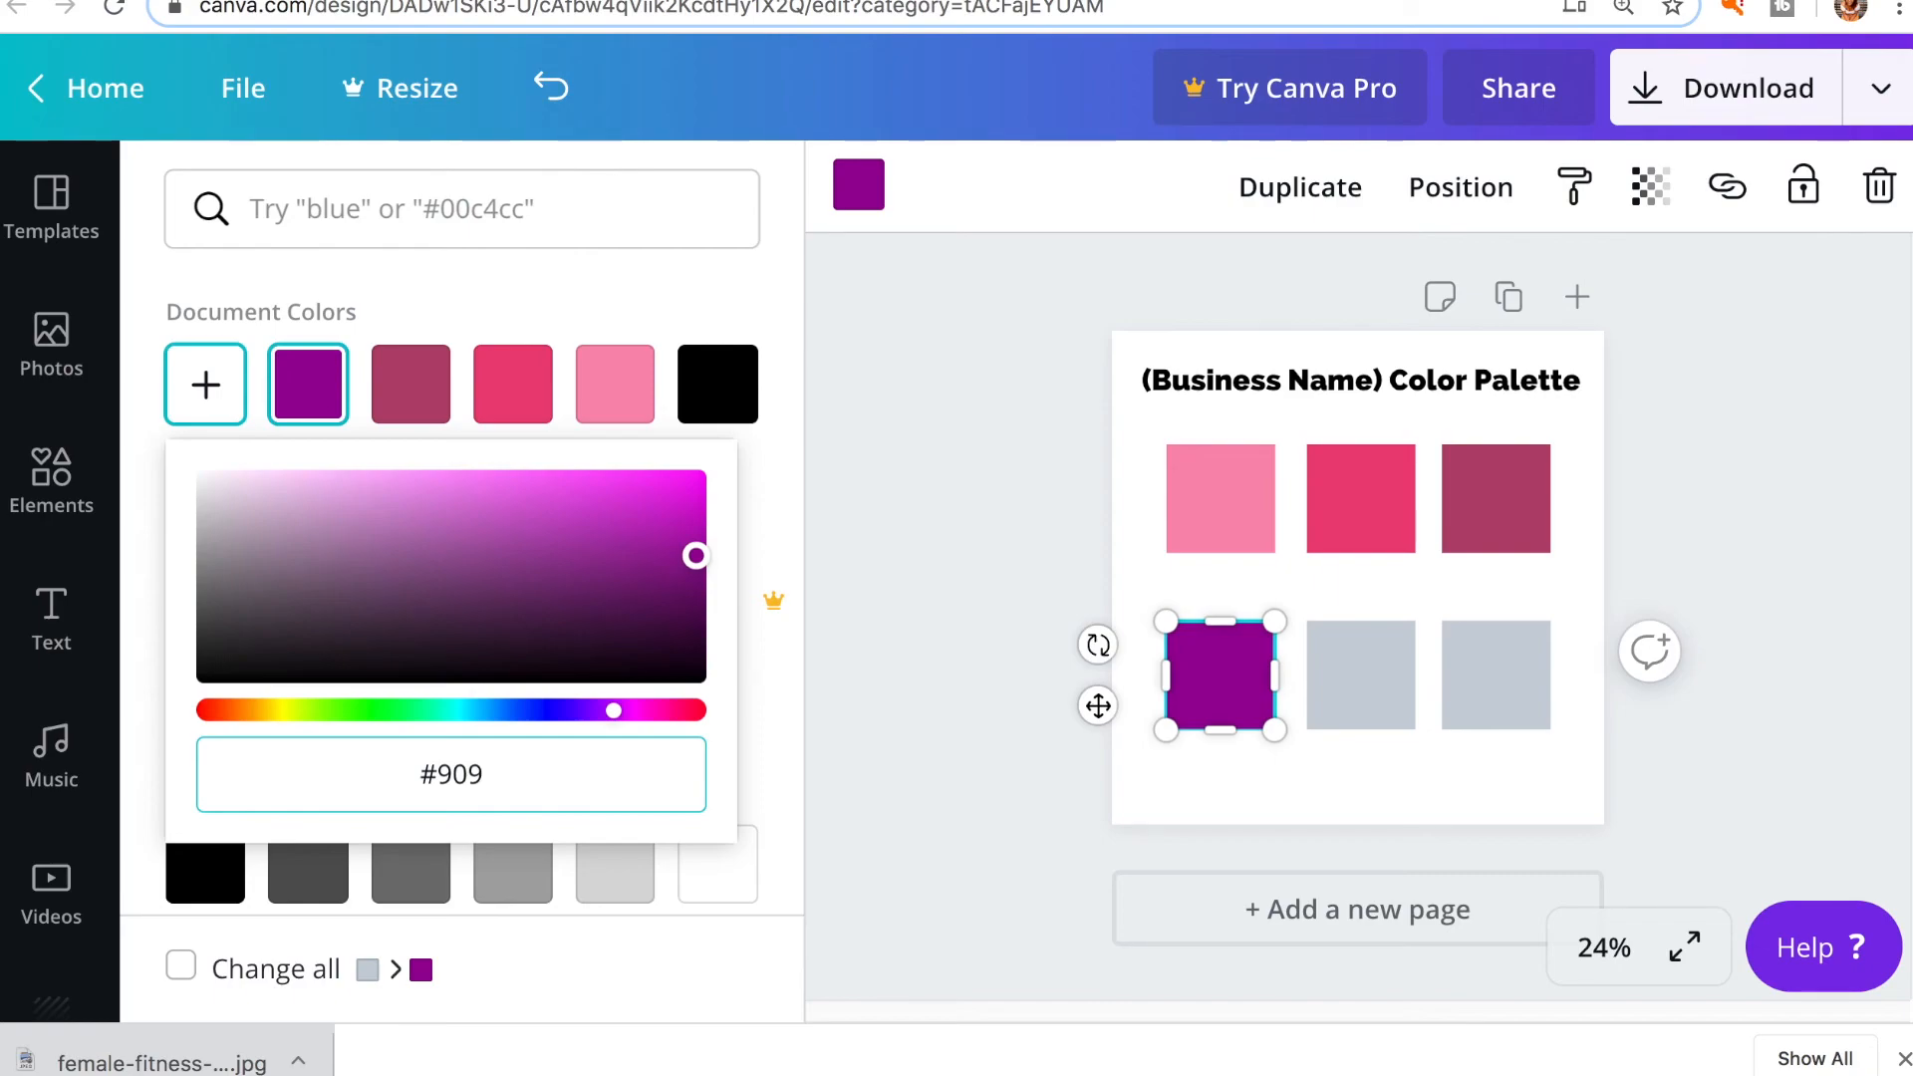
text(b9)
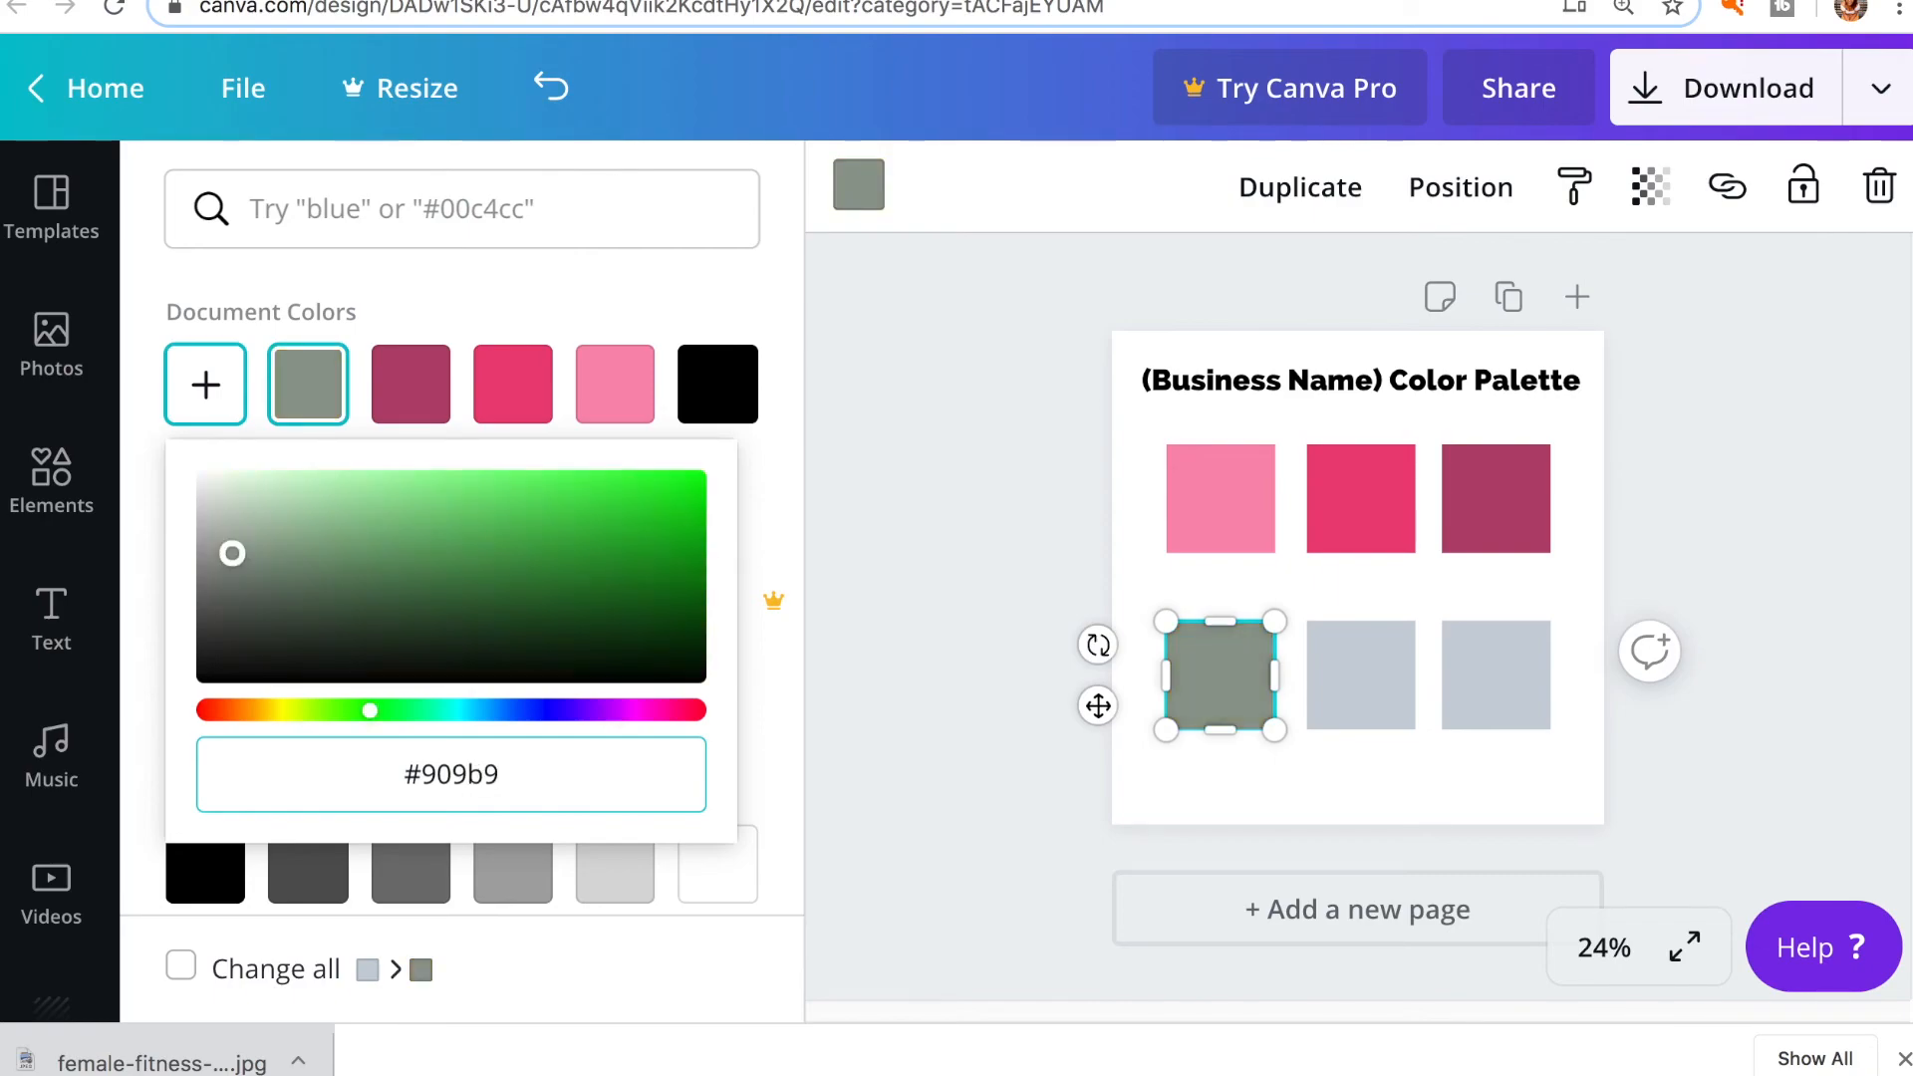
text(f)
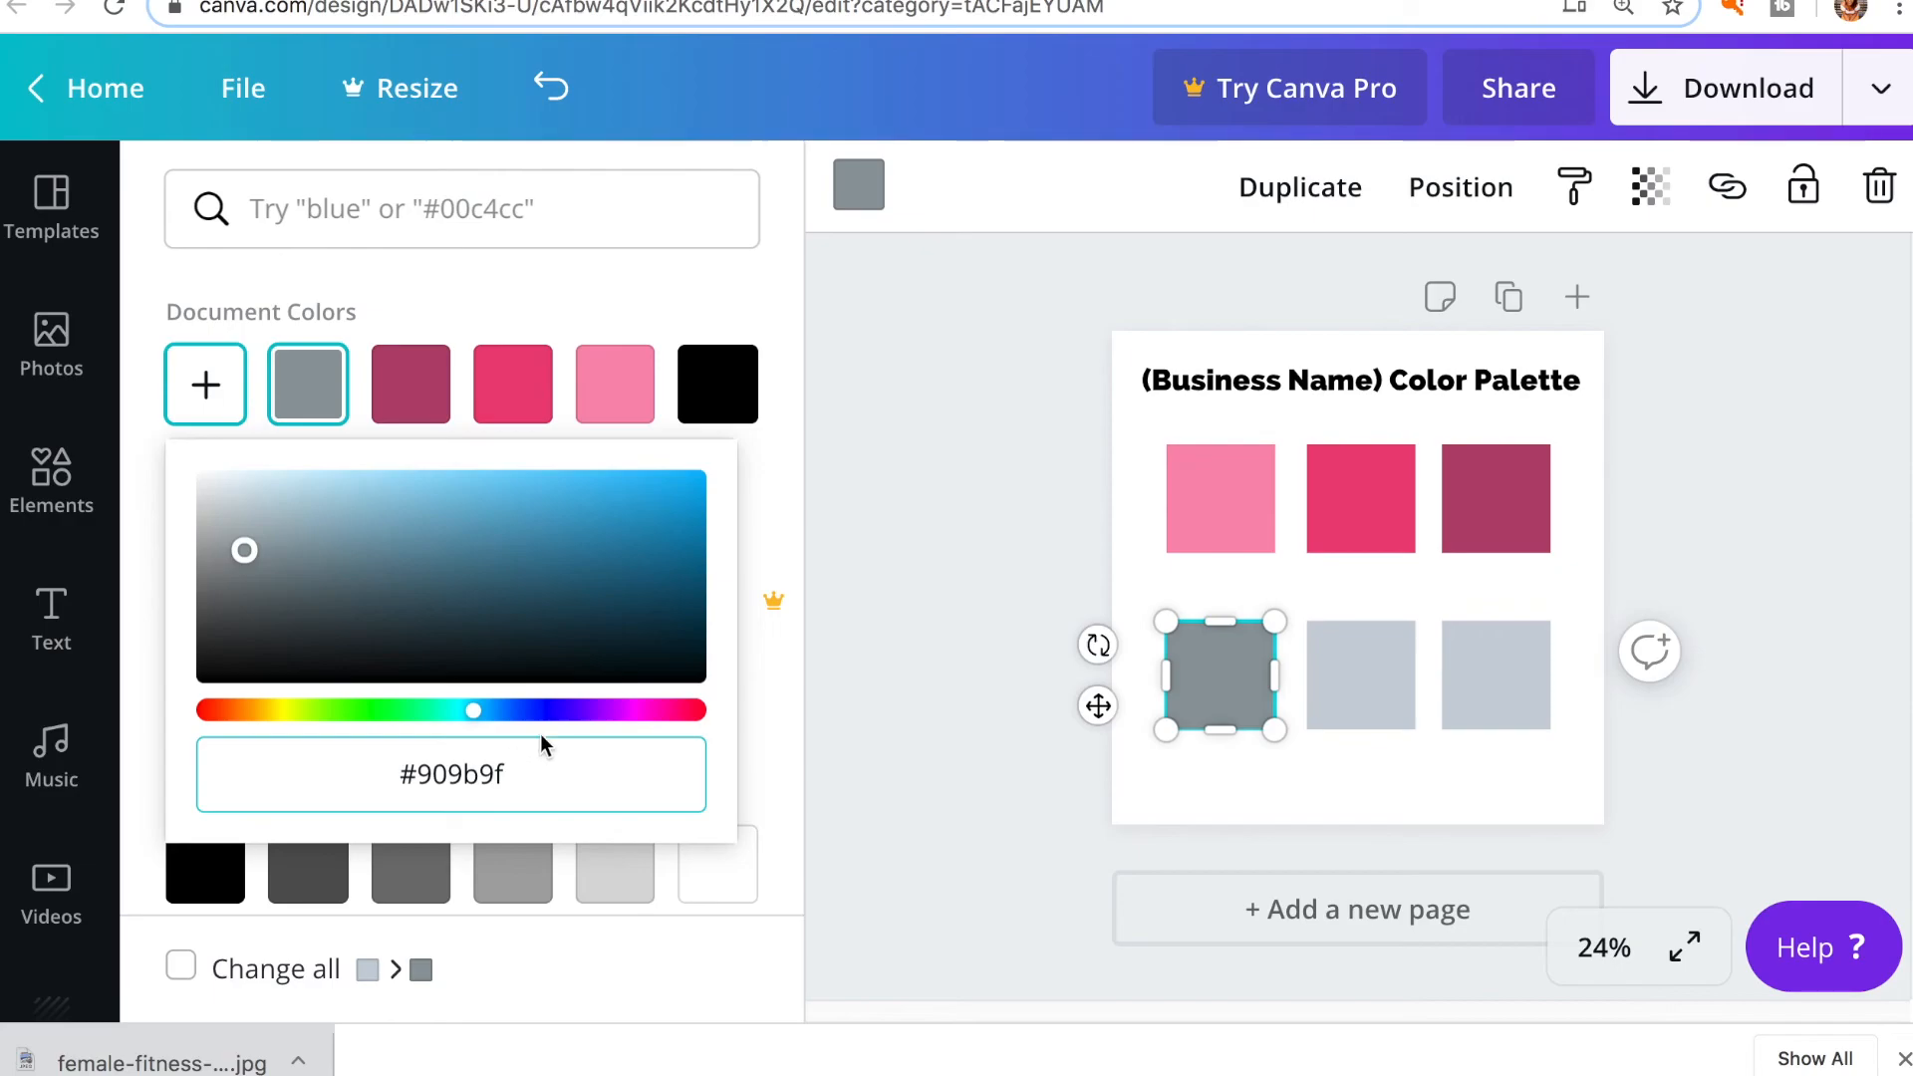
click(1019, 735)
click(1193, 775)
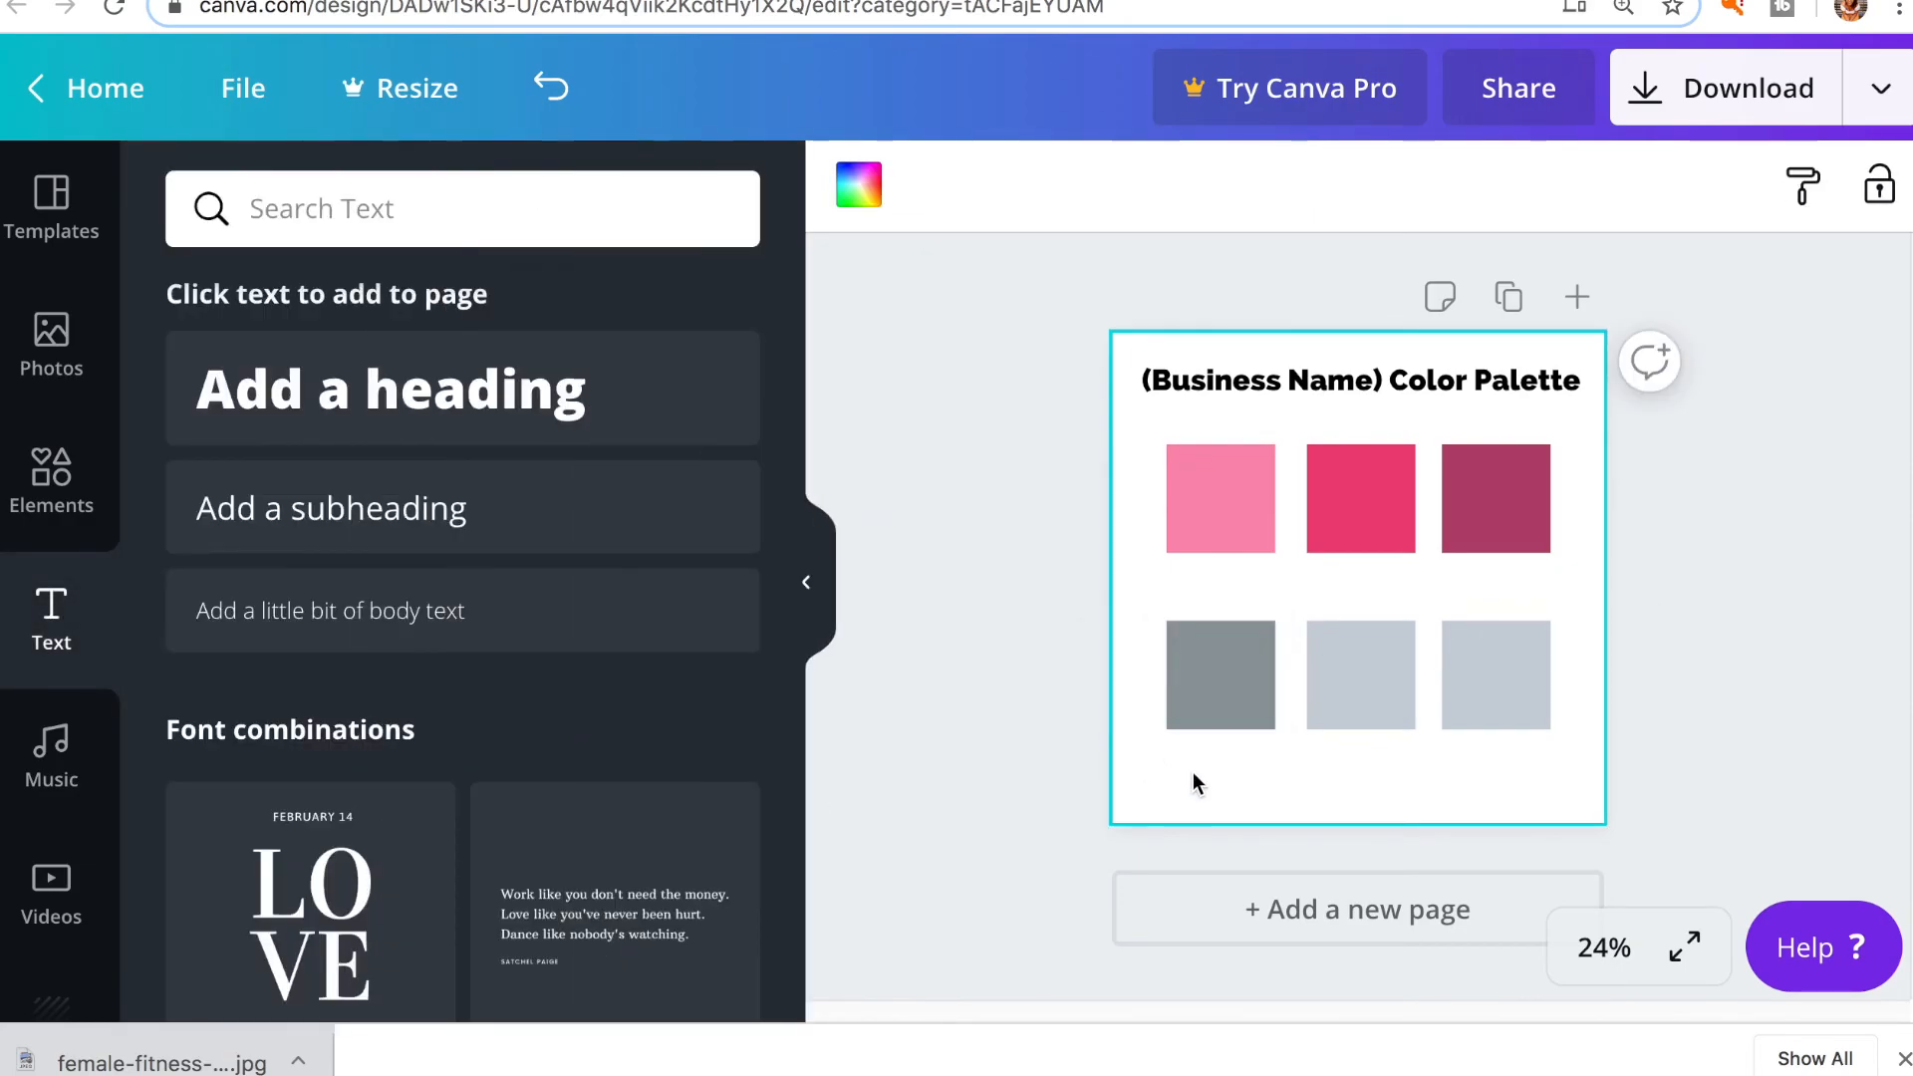
Fill the middle square of the lower row with white from the brand colors.
click(1387, 677)
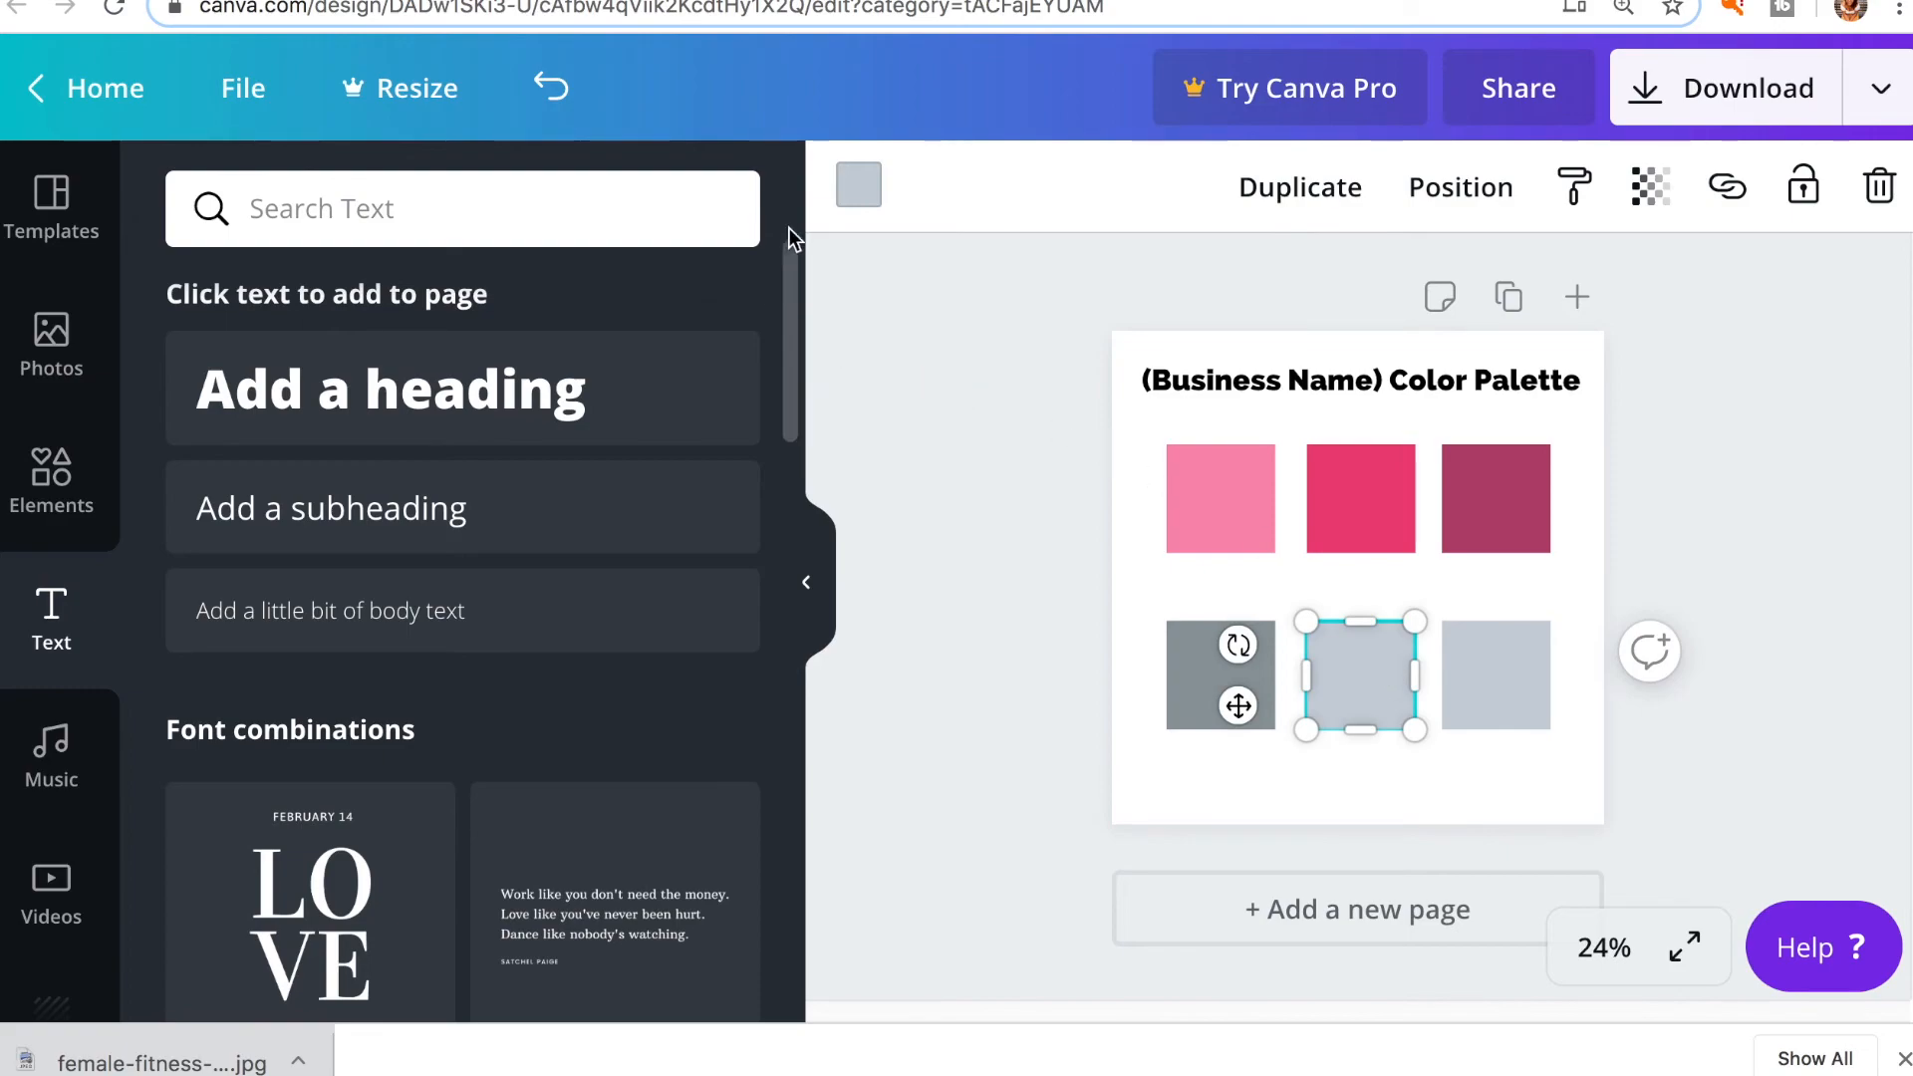
click(875, 193)
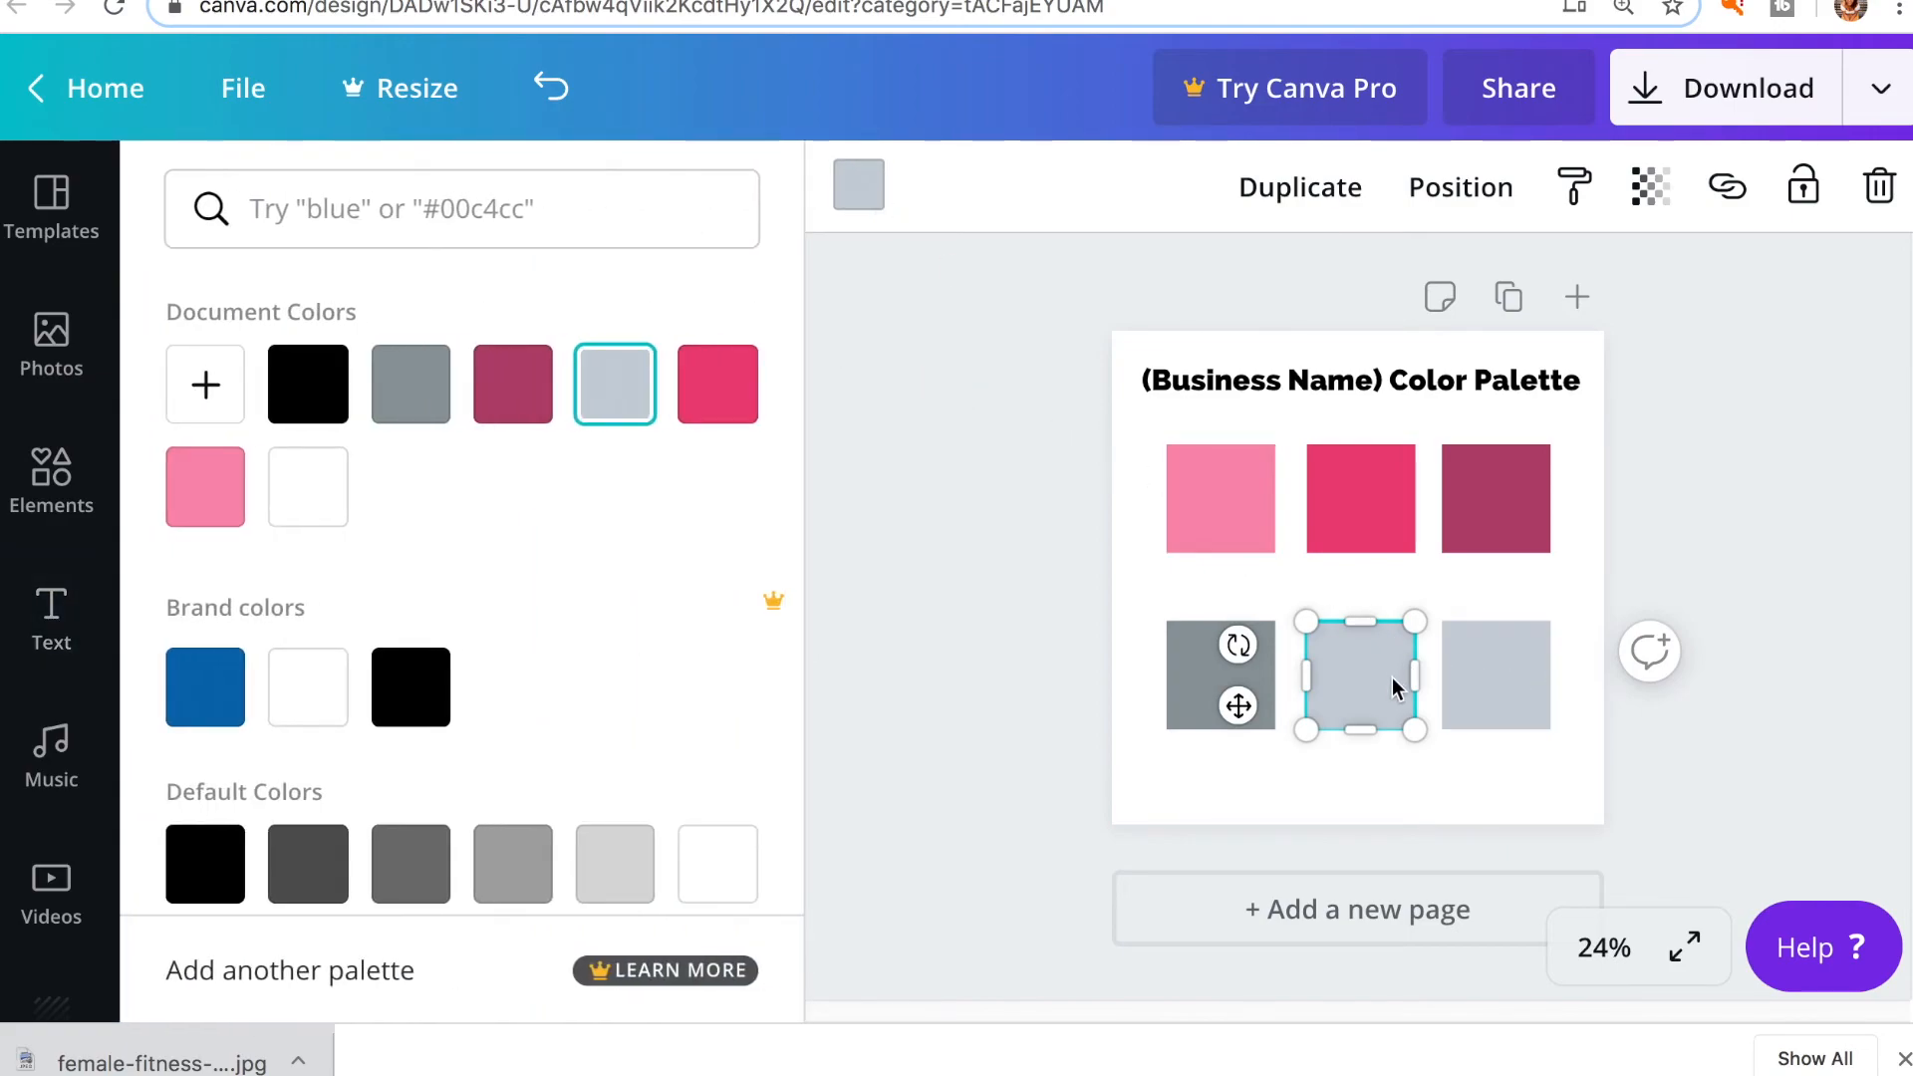
click(311, 680)
click(1515, 696)
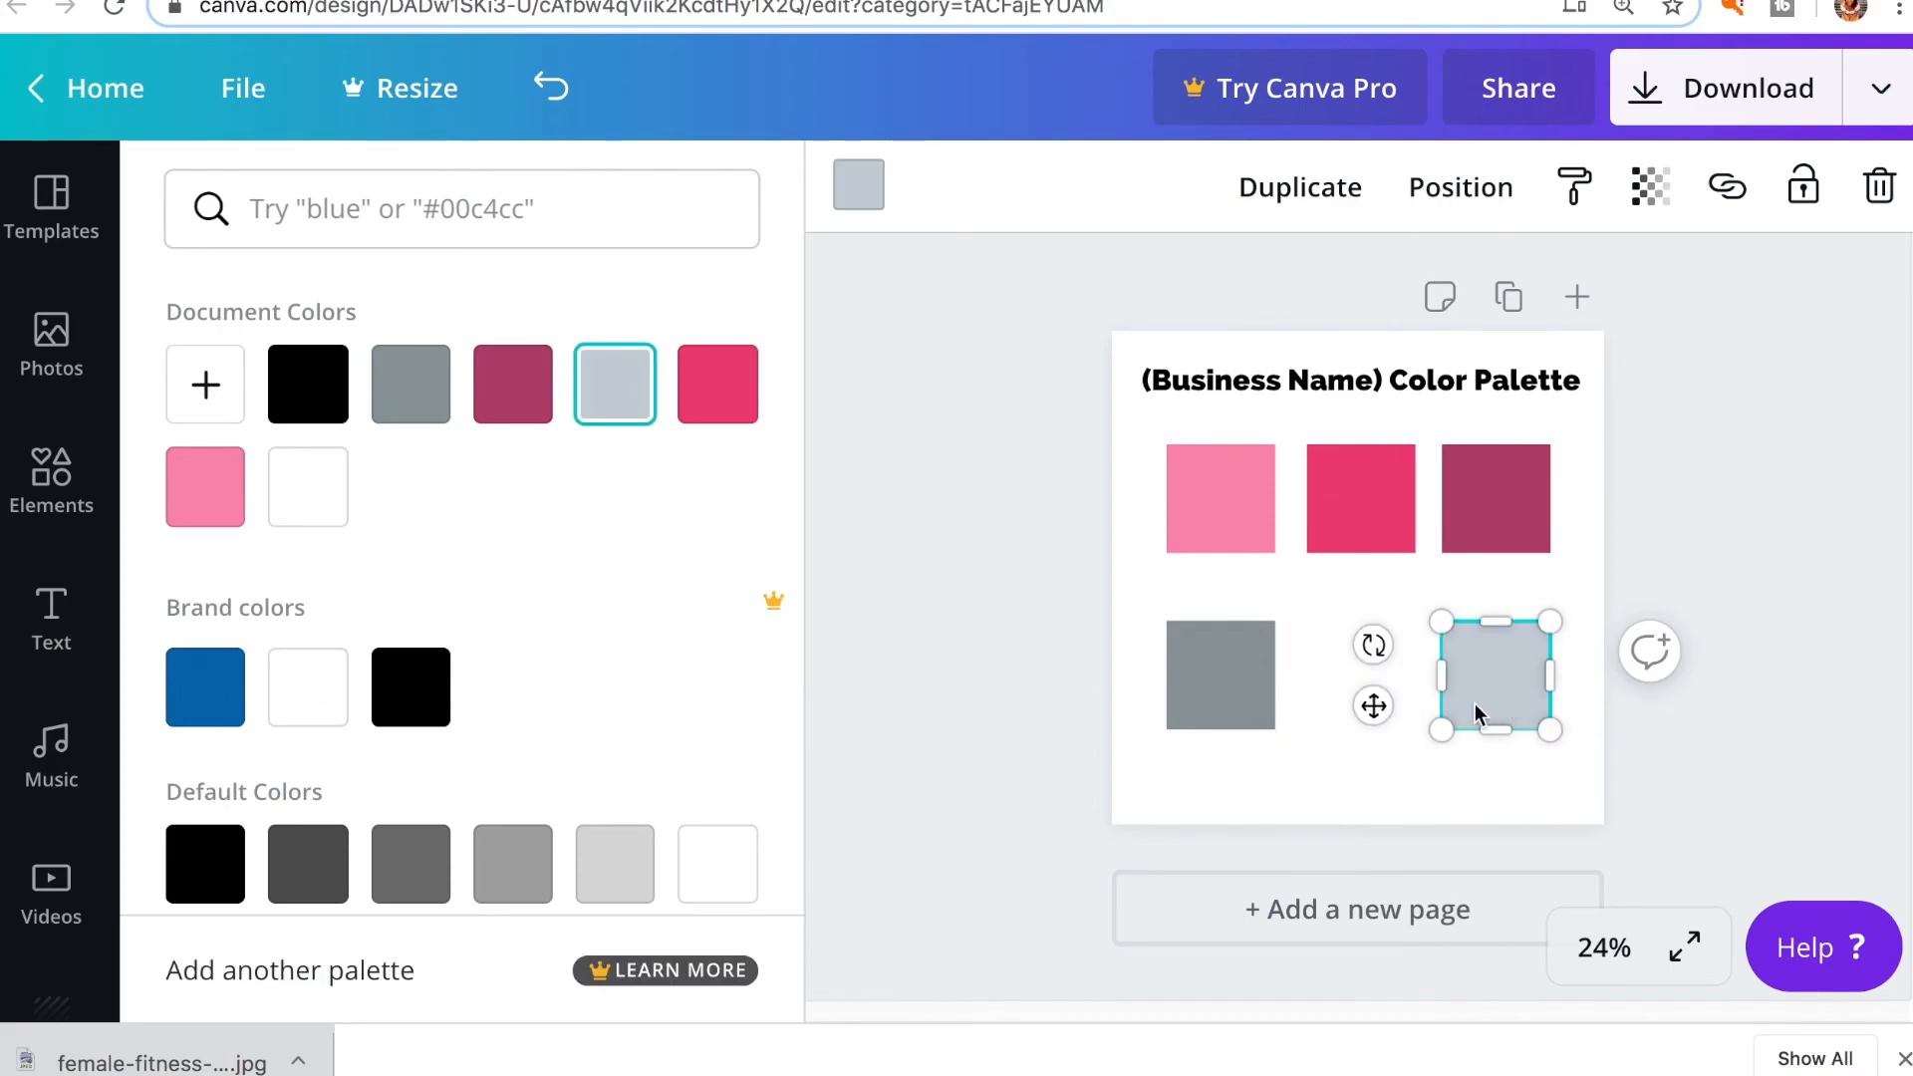
Set the middle square of the lower row to the custom light gray #e8e6e6.
click(1340, 688)
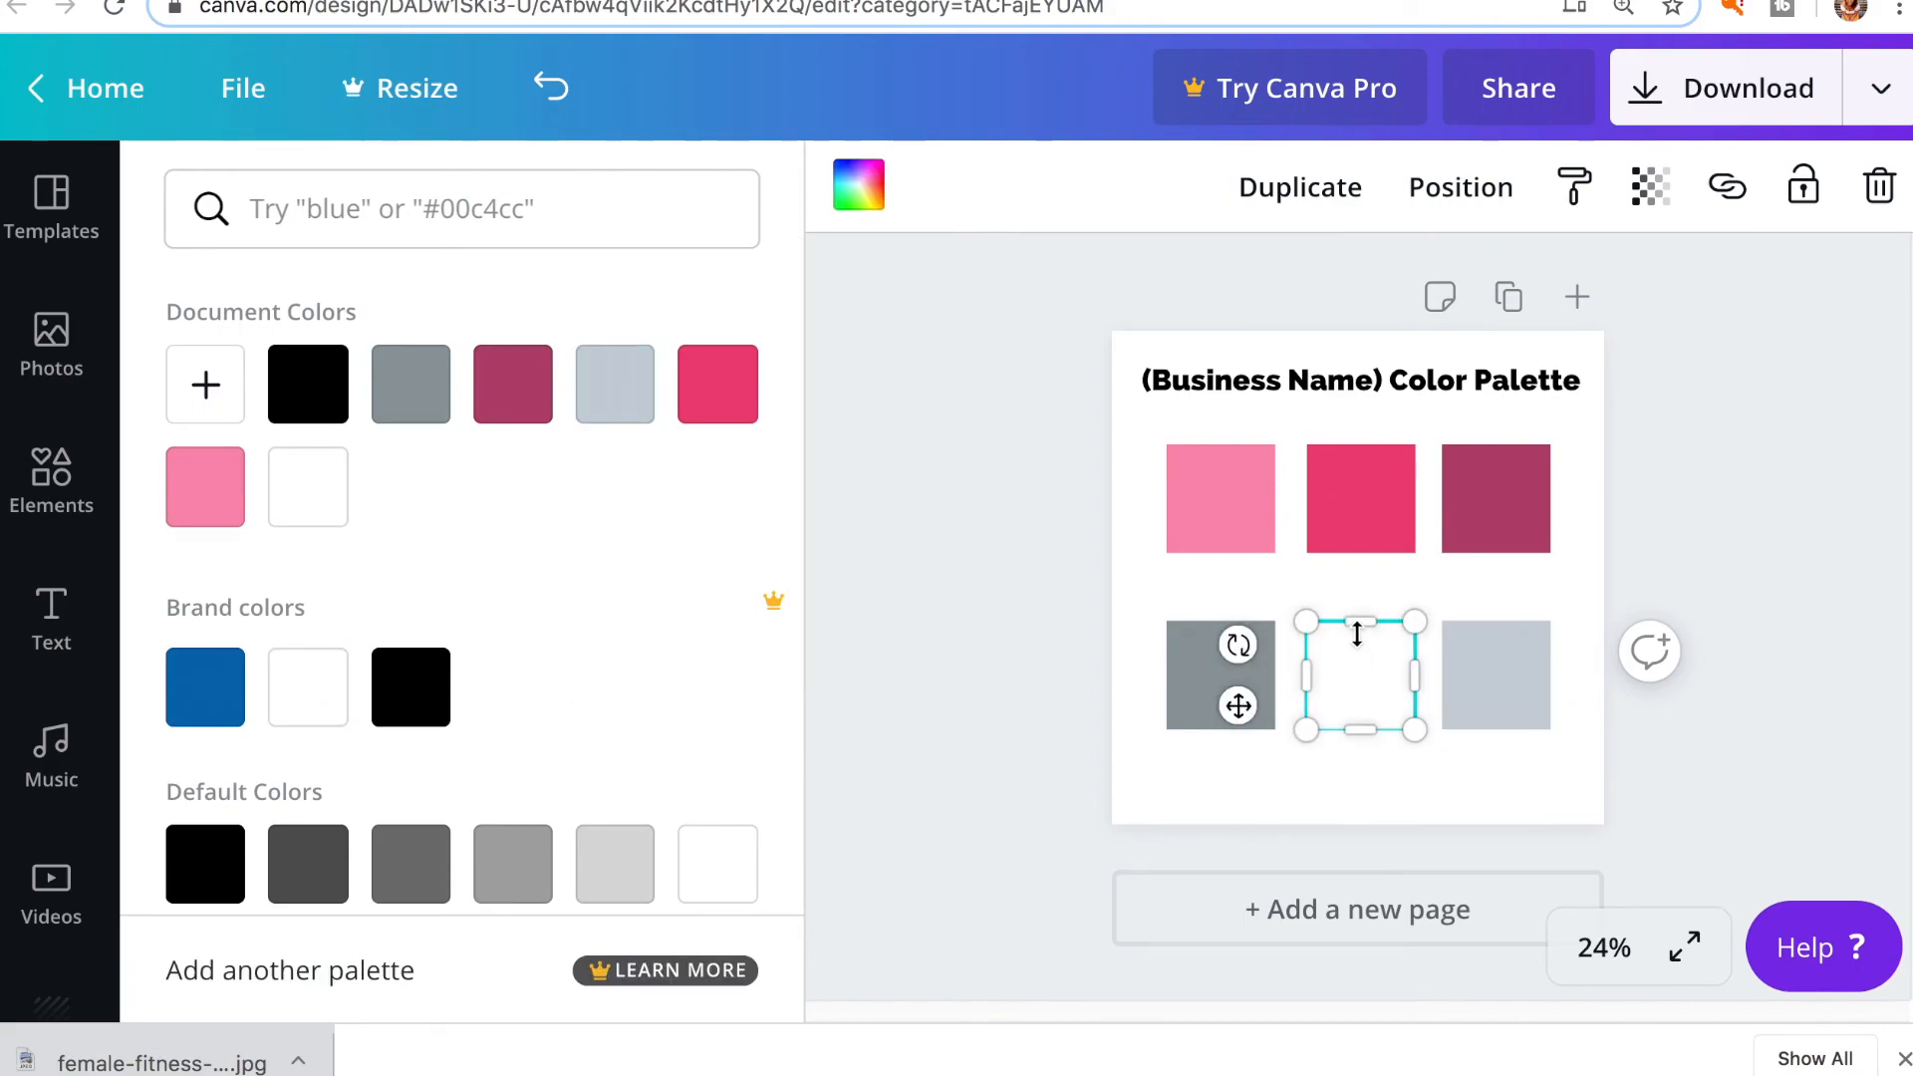
click(859, 192)
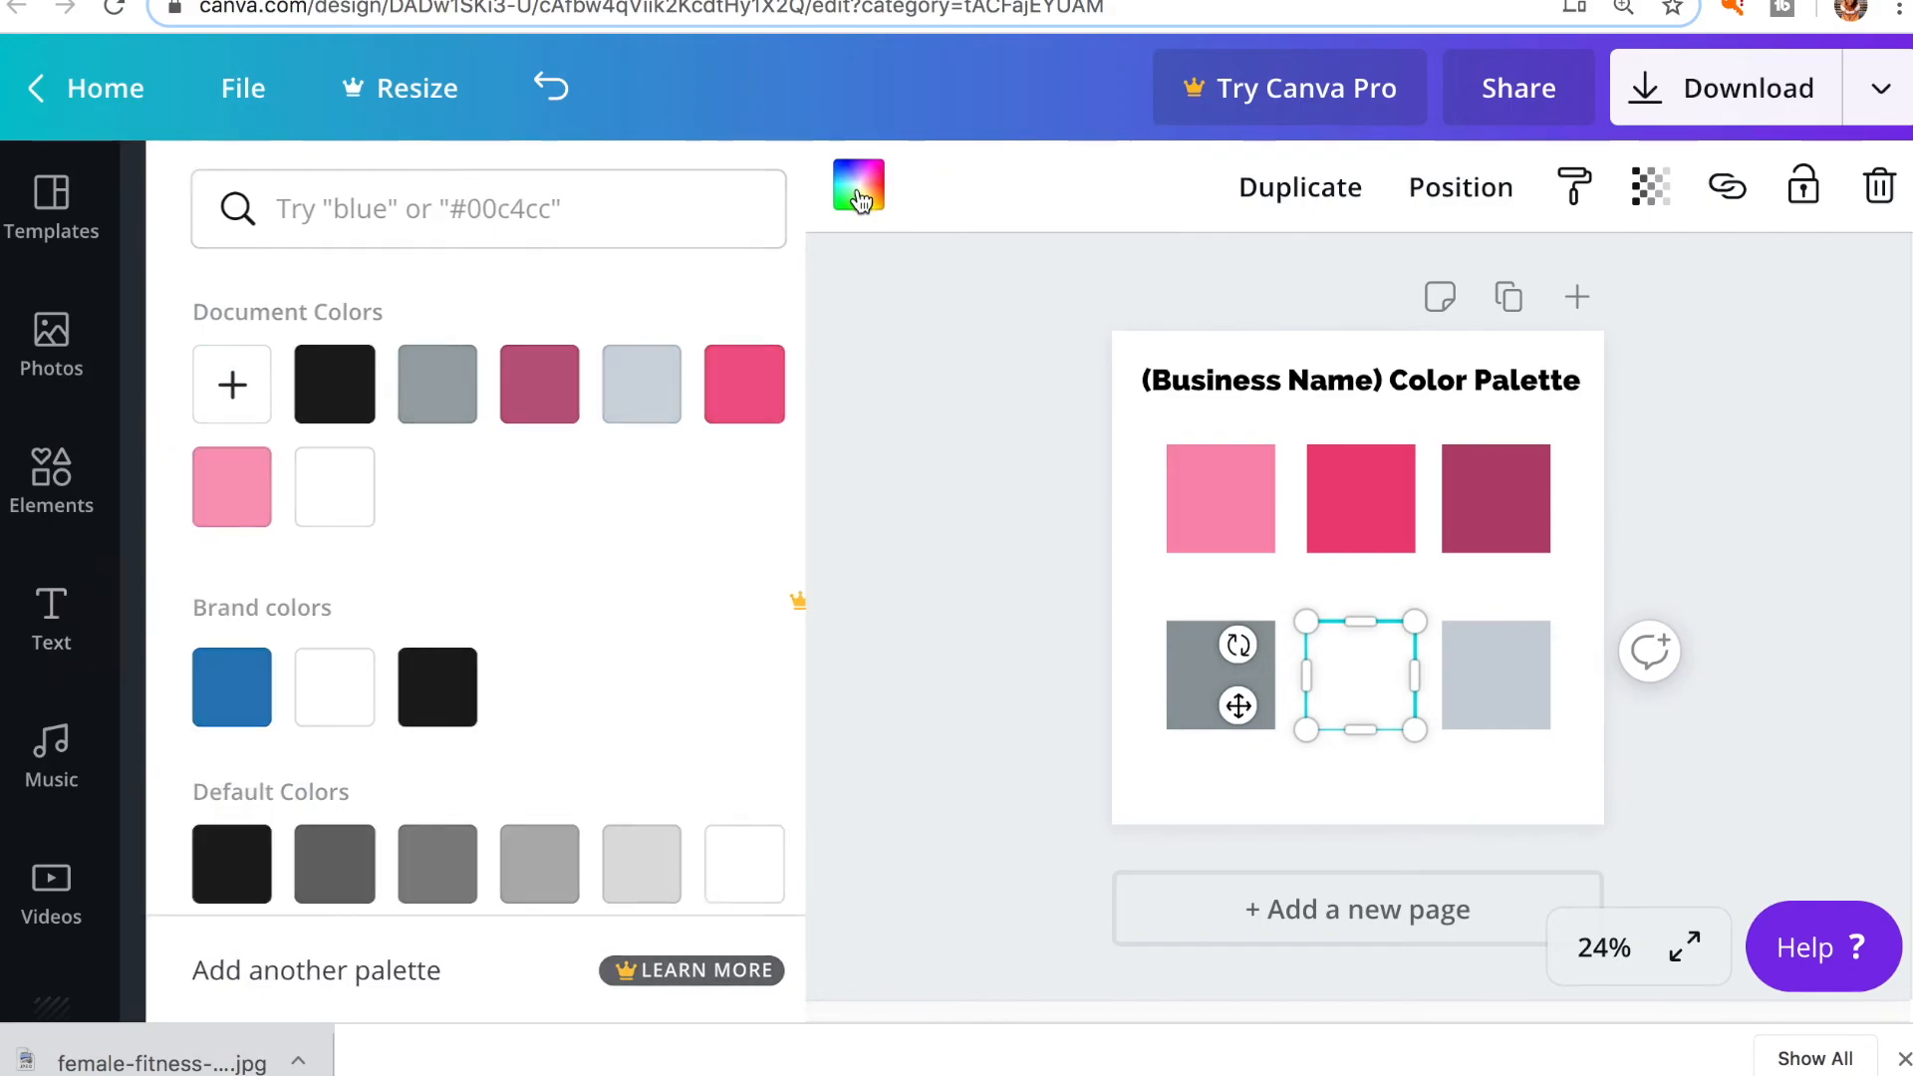
click(861, 203)
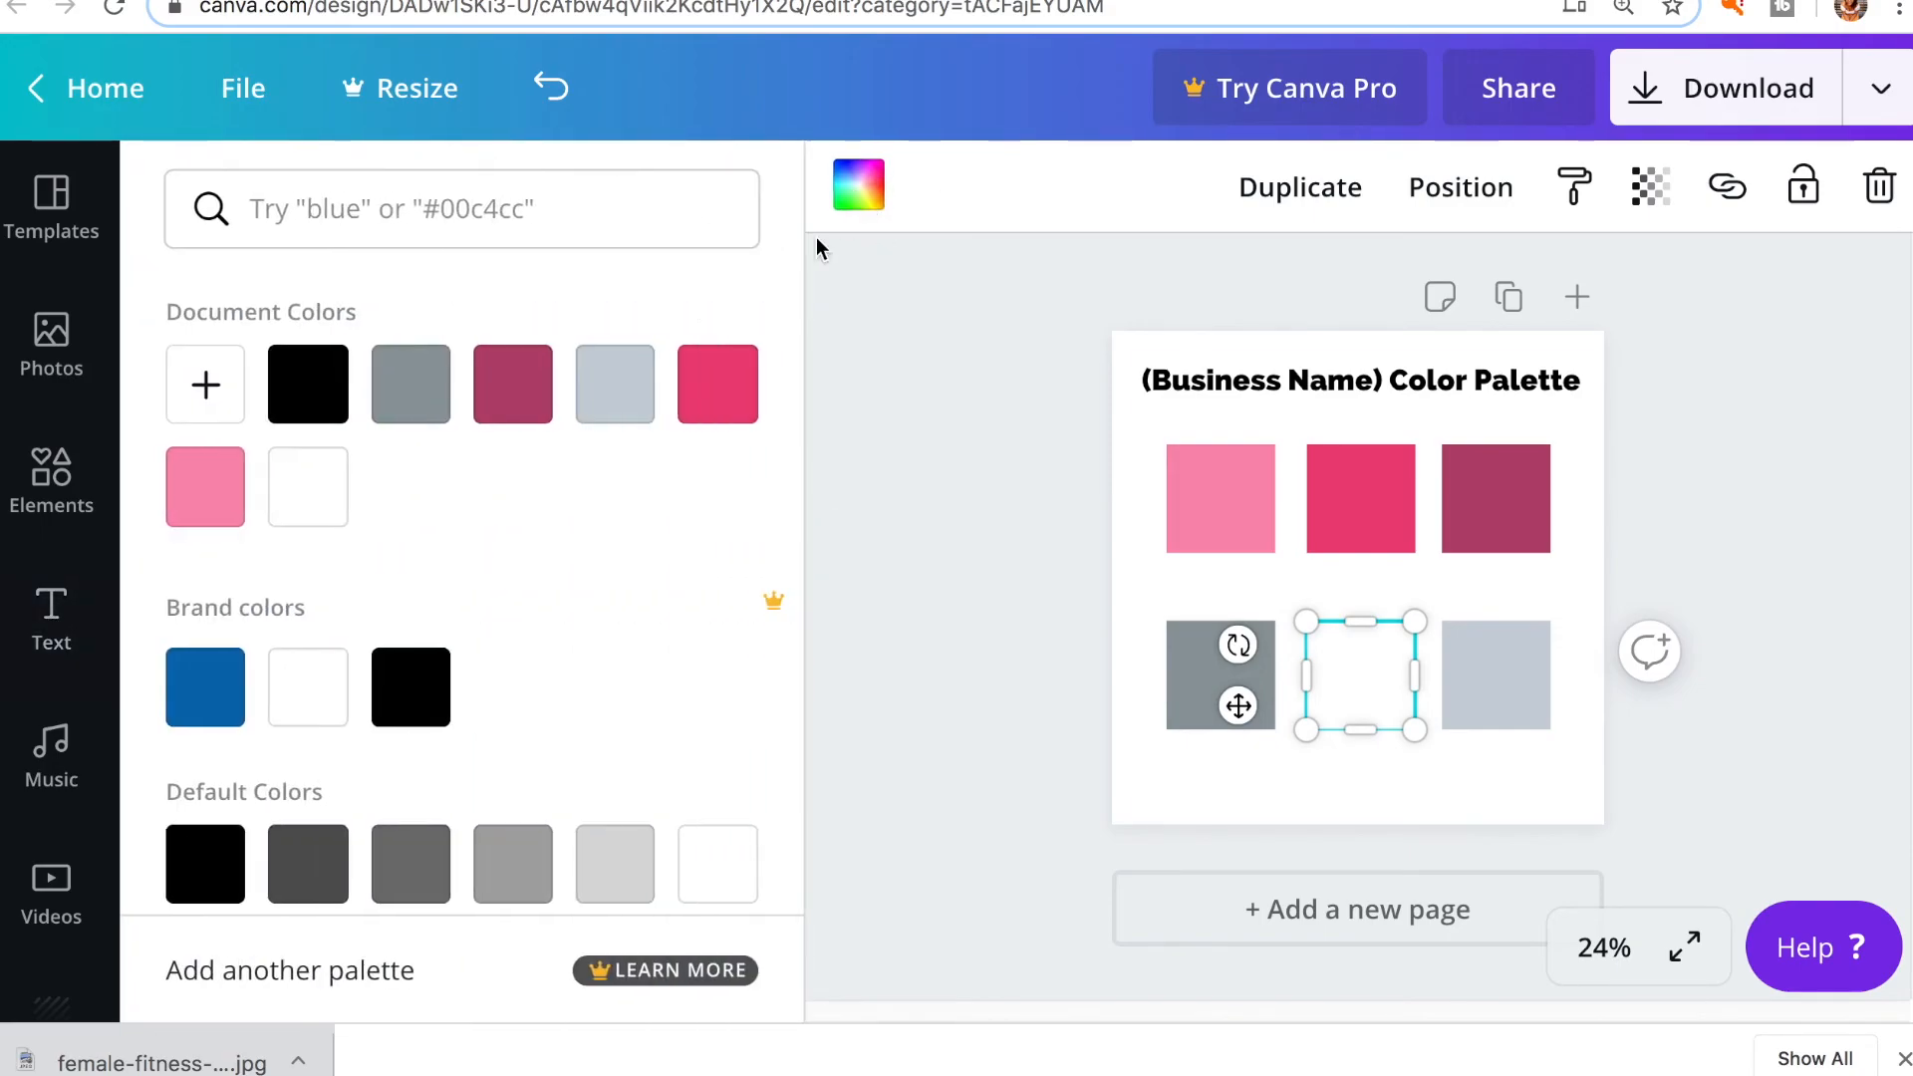
click(210, 399)
drag(210, 485, 204, 488)
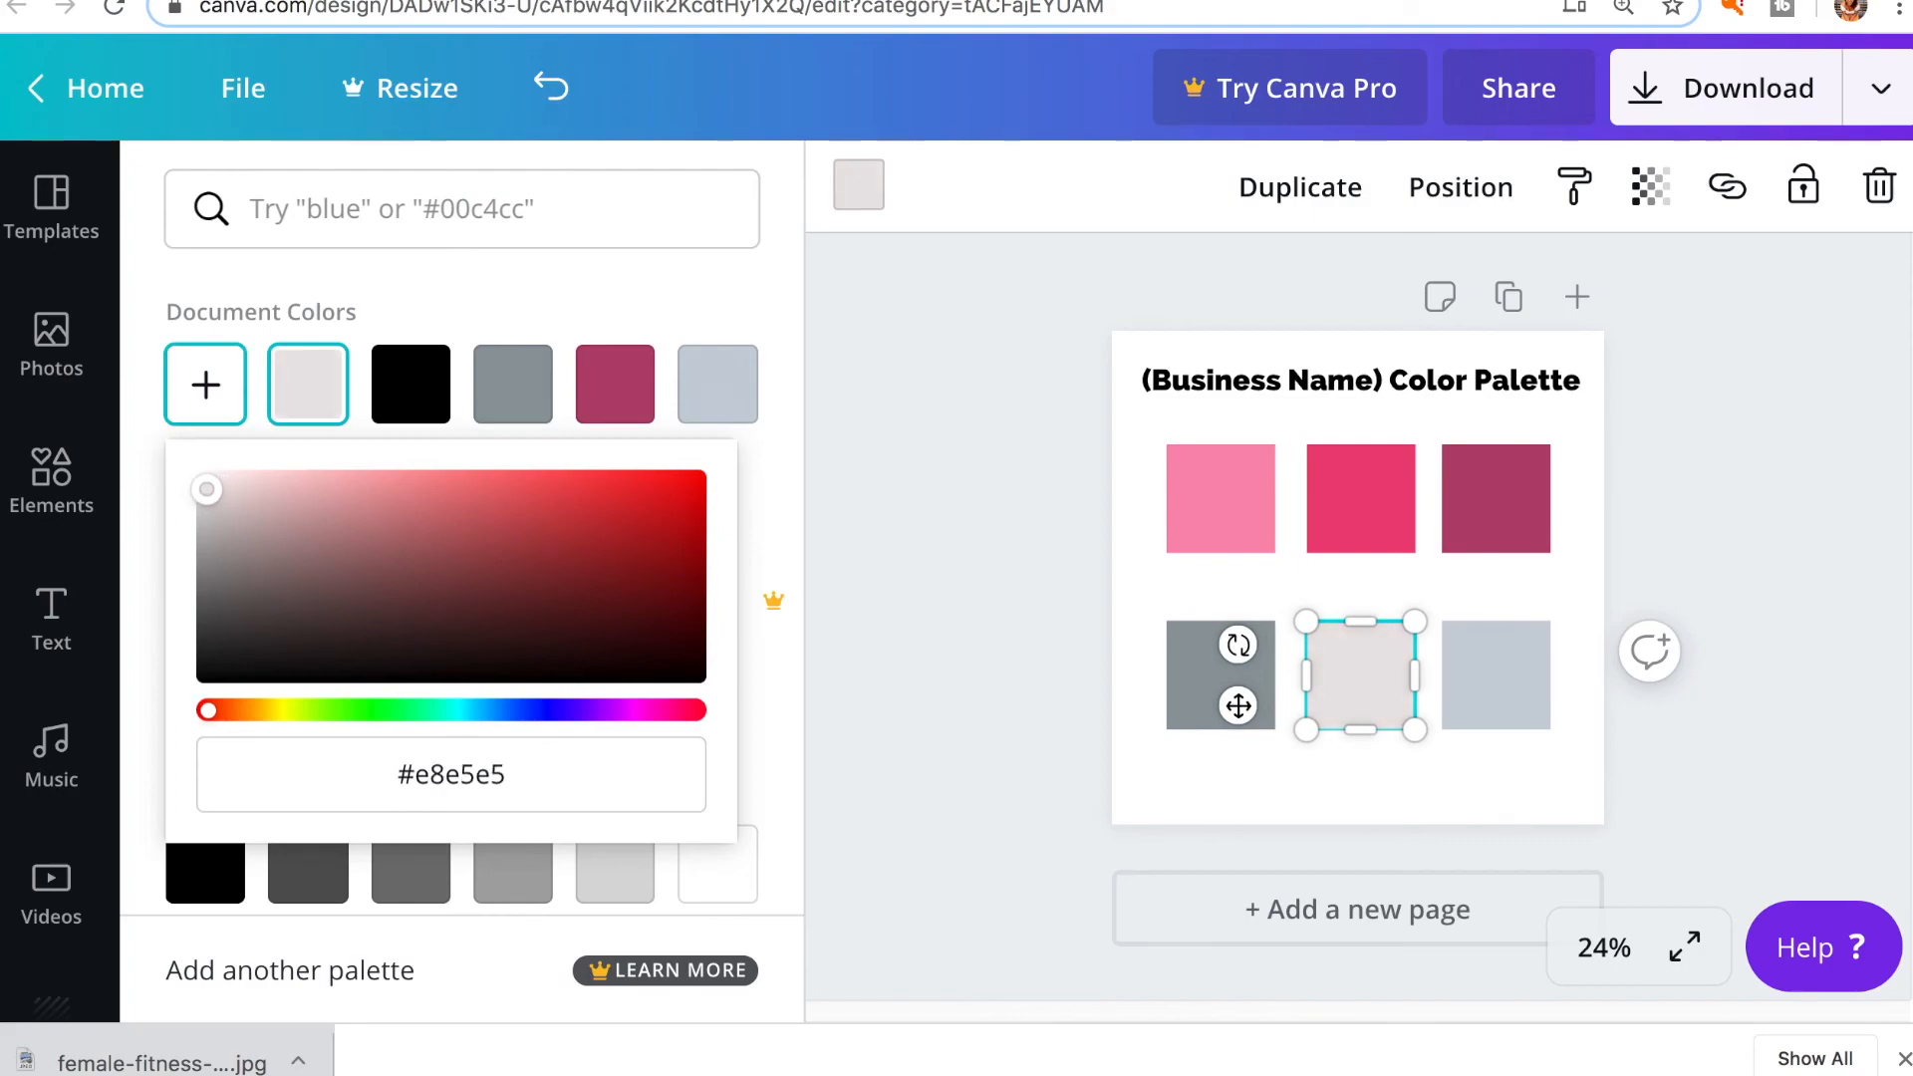
click(508, 278)
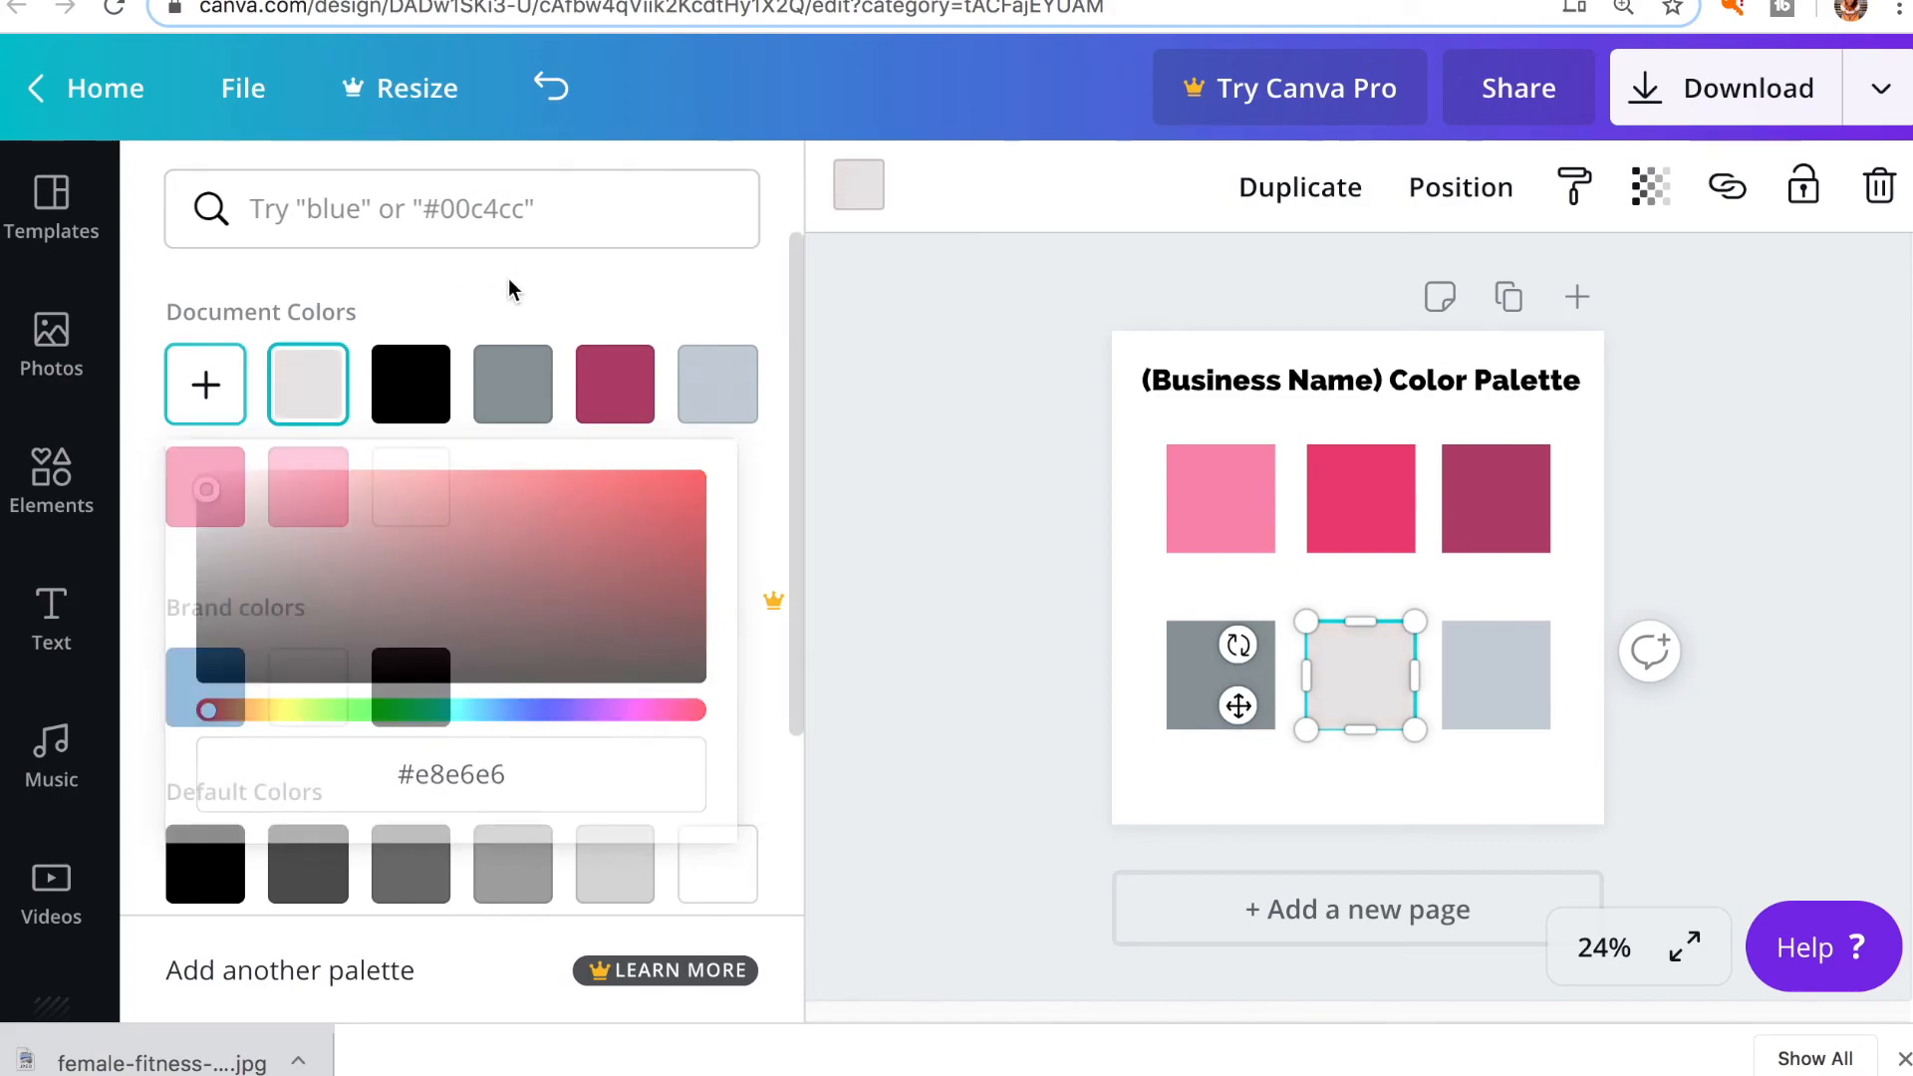
Fill the third square of the lower row with black from the brand colors and deselect it.
click(1505, 677)
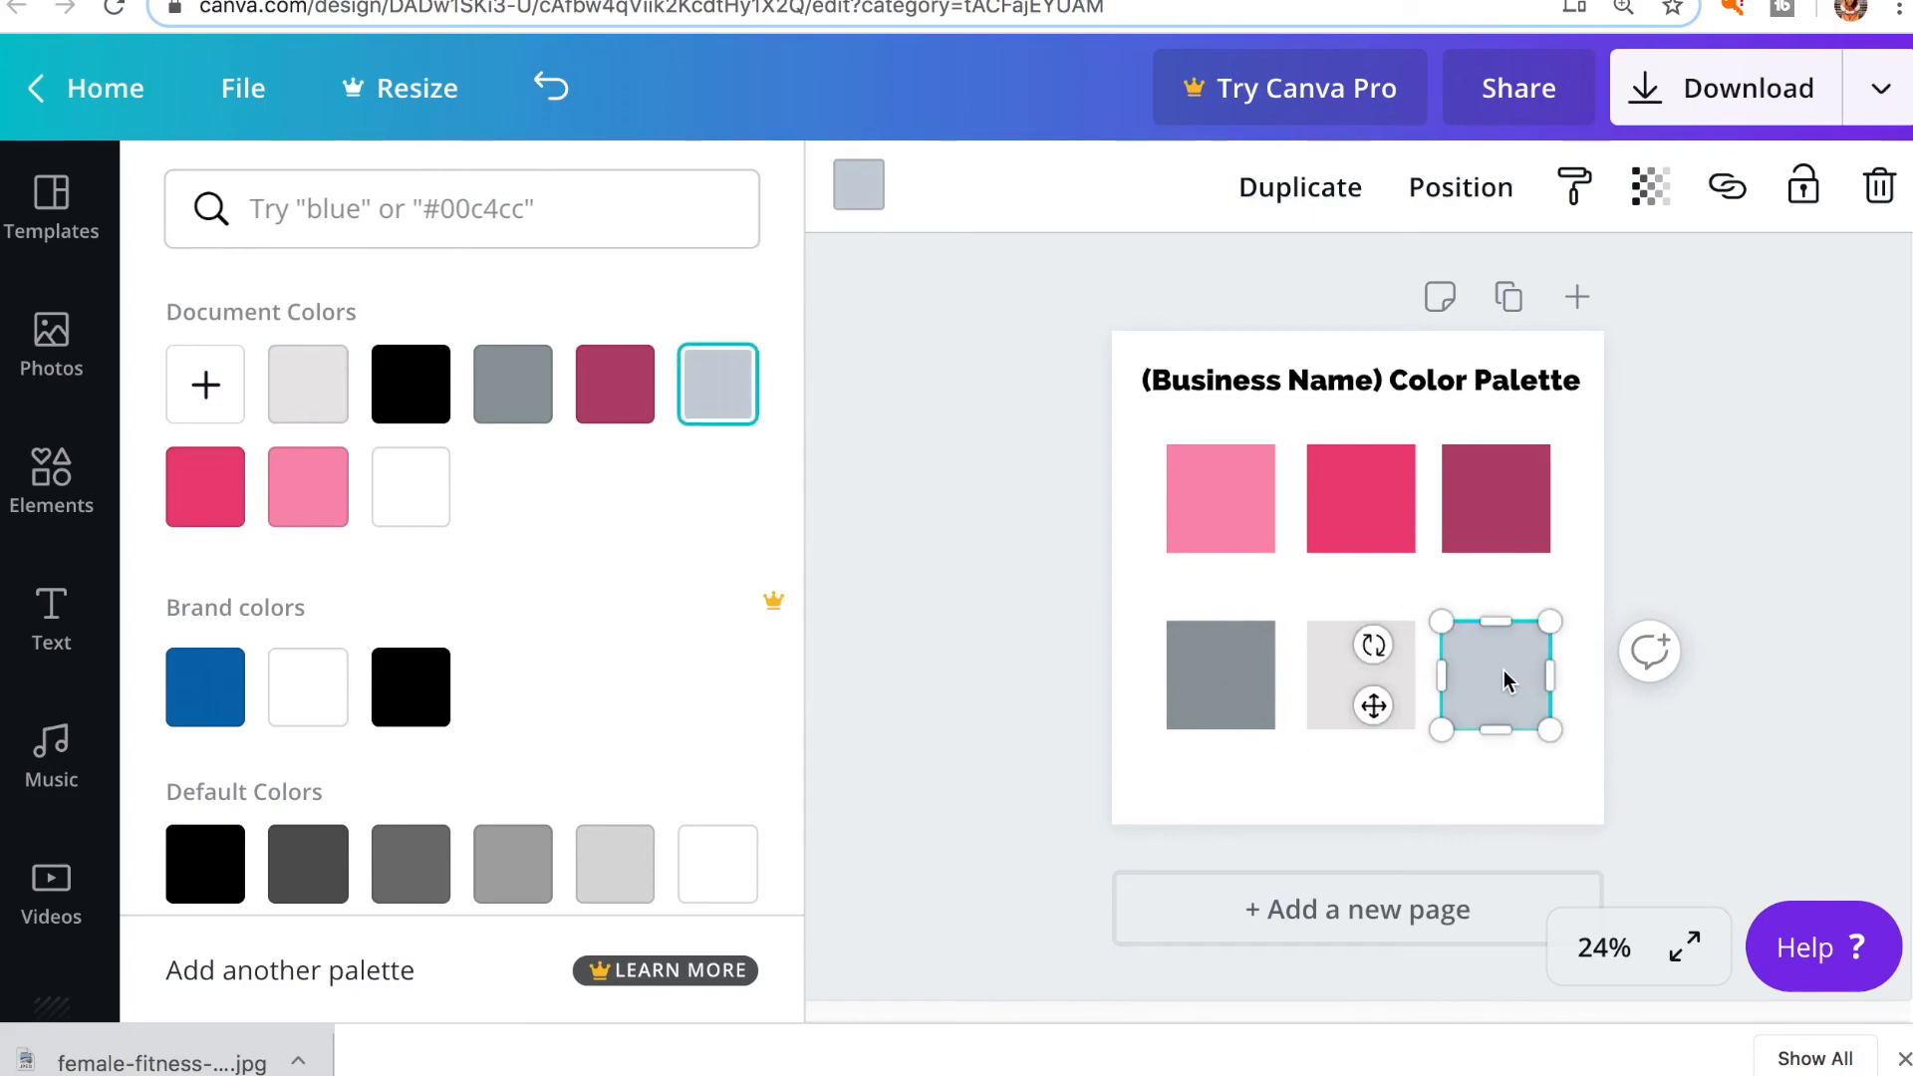
click(418, 709)
click(1046, 626)
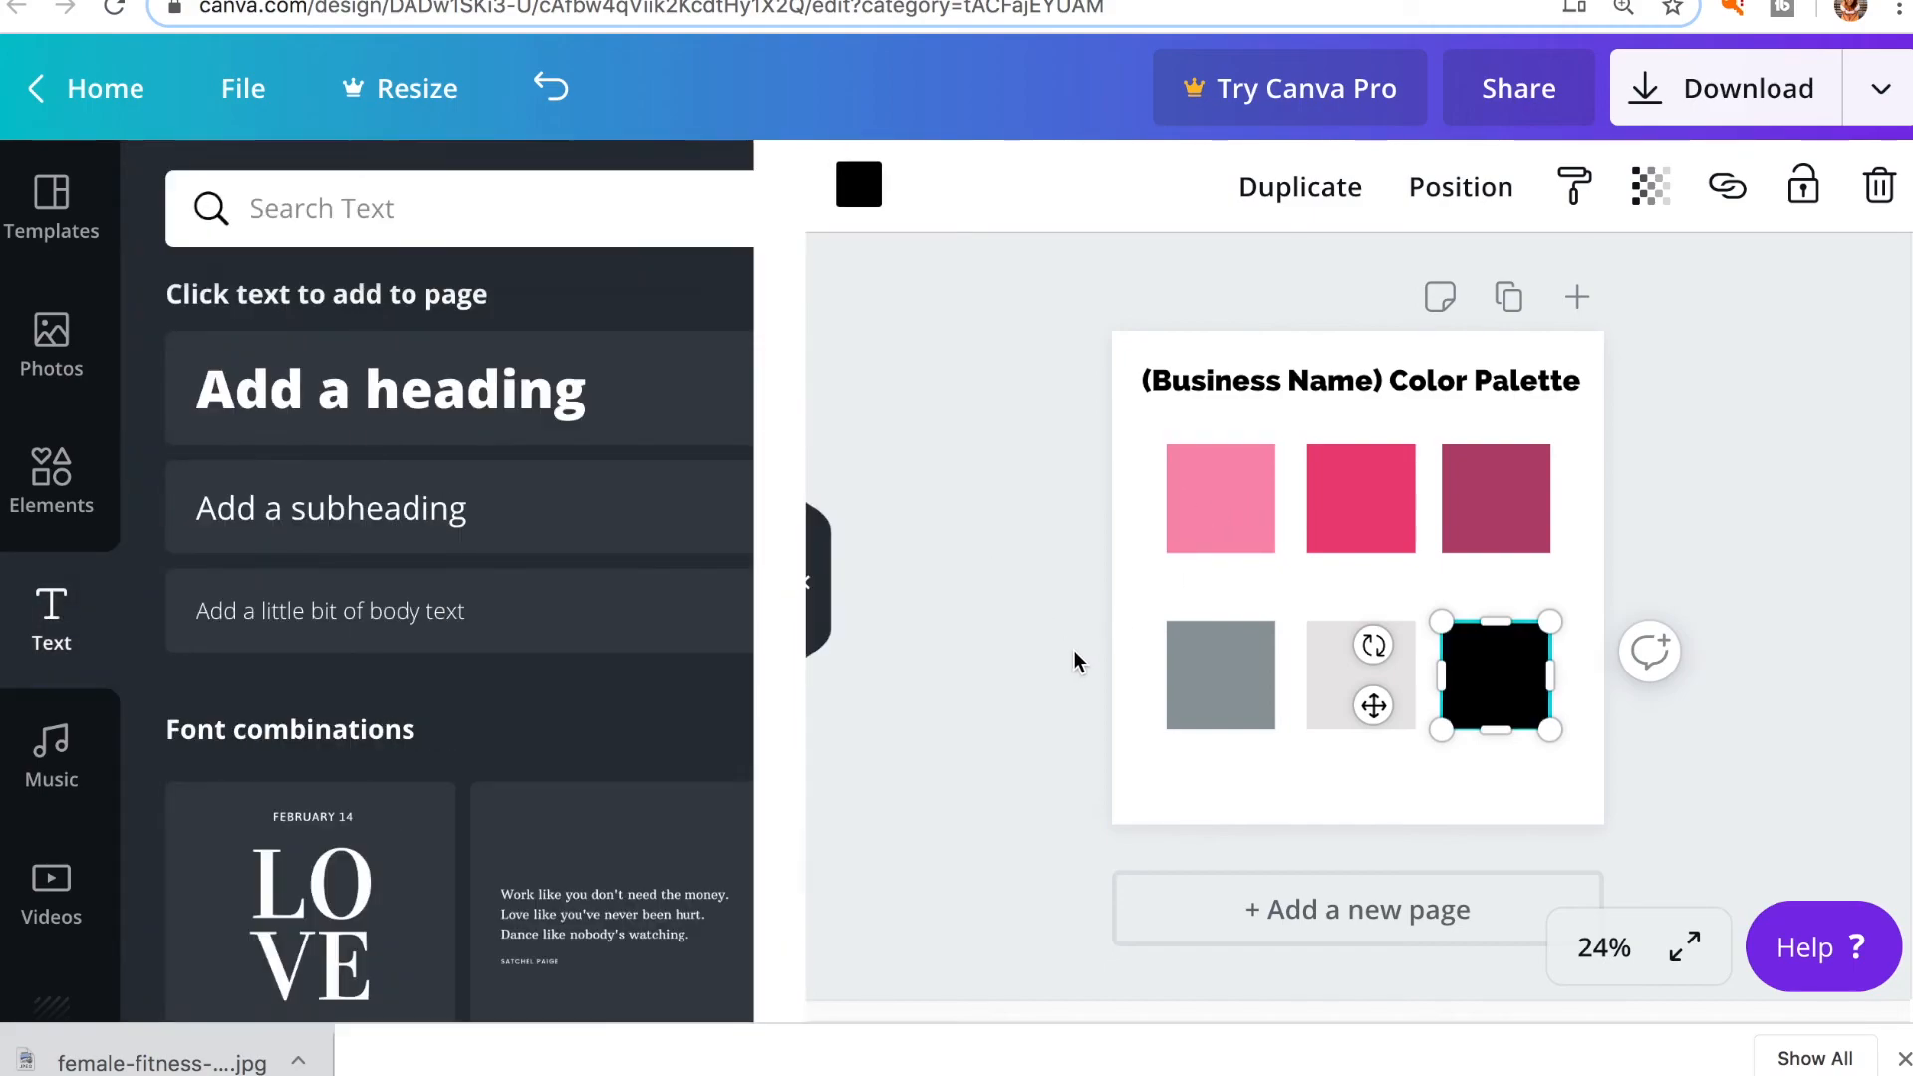
click(1139, 670)
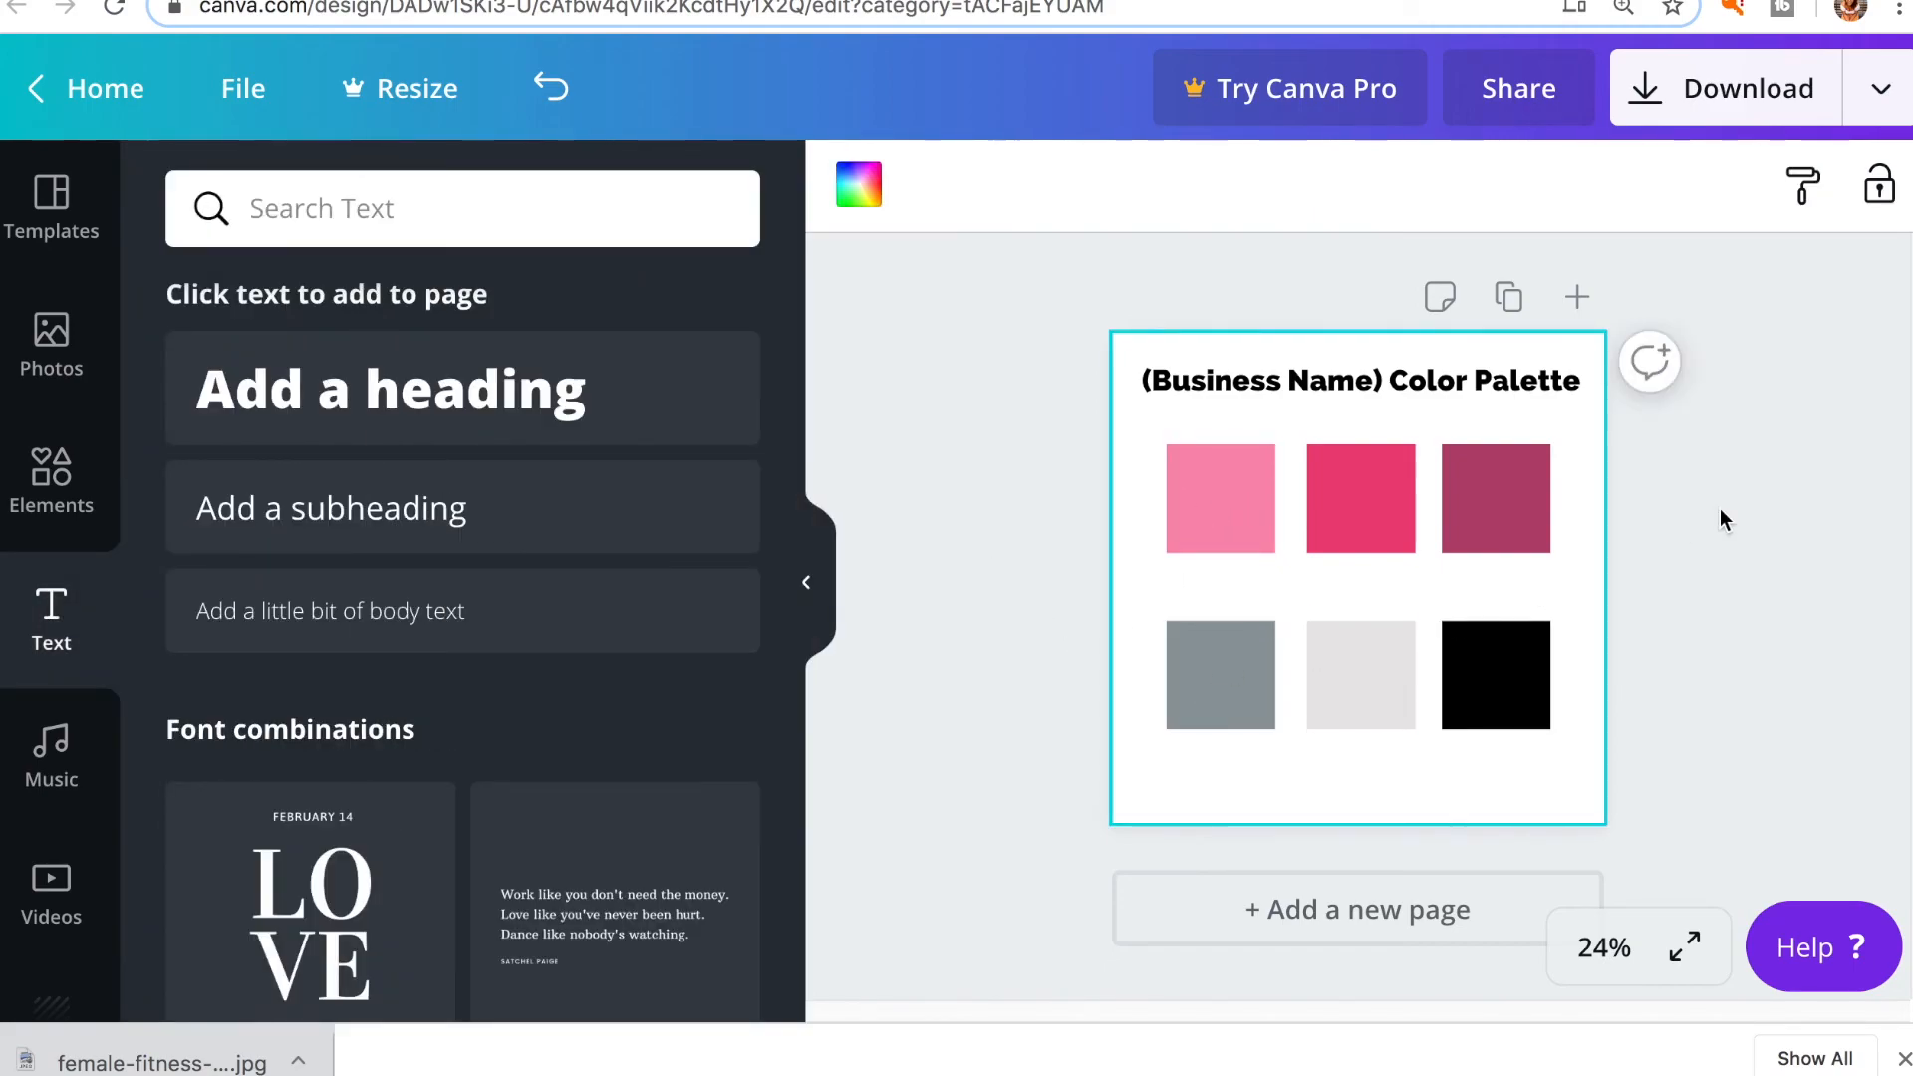
Add a body text box to the page and set its font to Raleway.
click(528, 605)
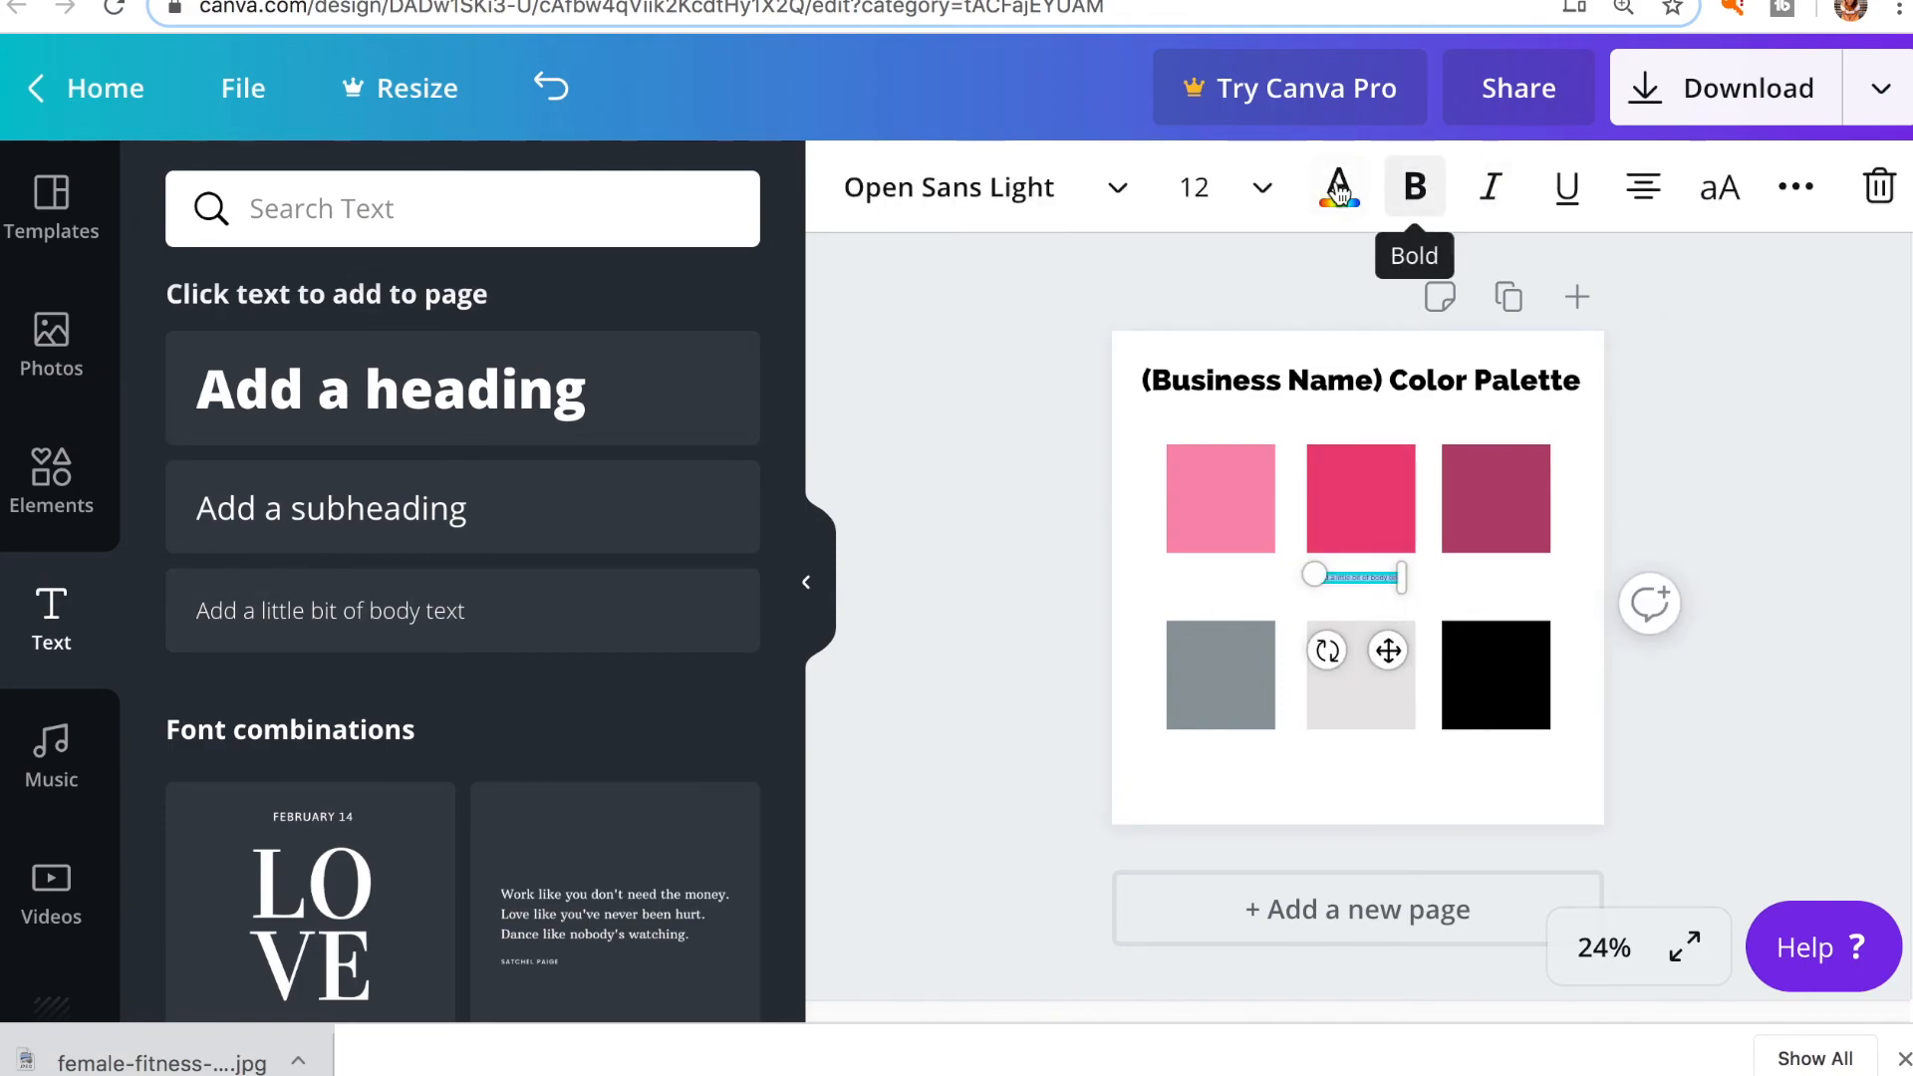
click(1117, 193)
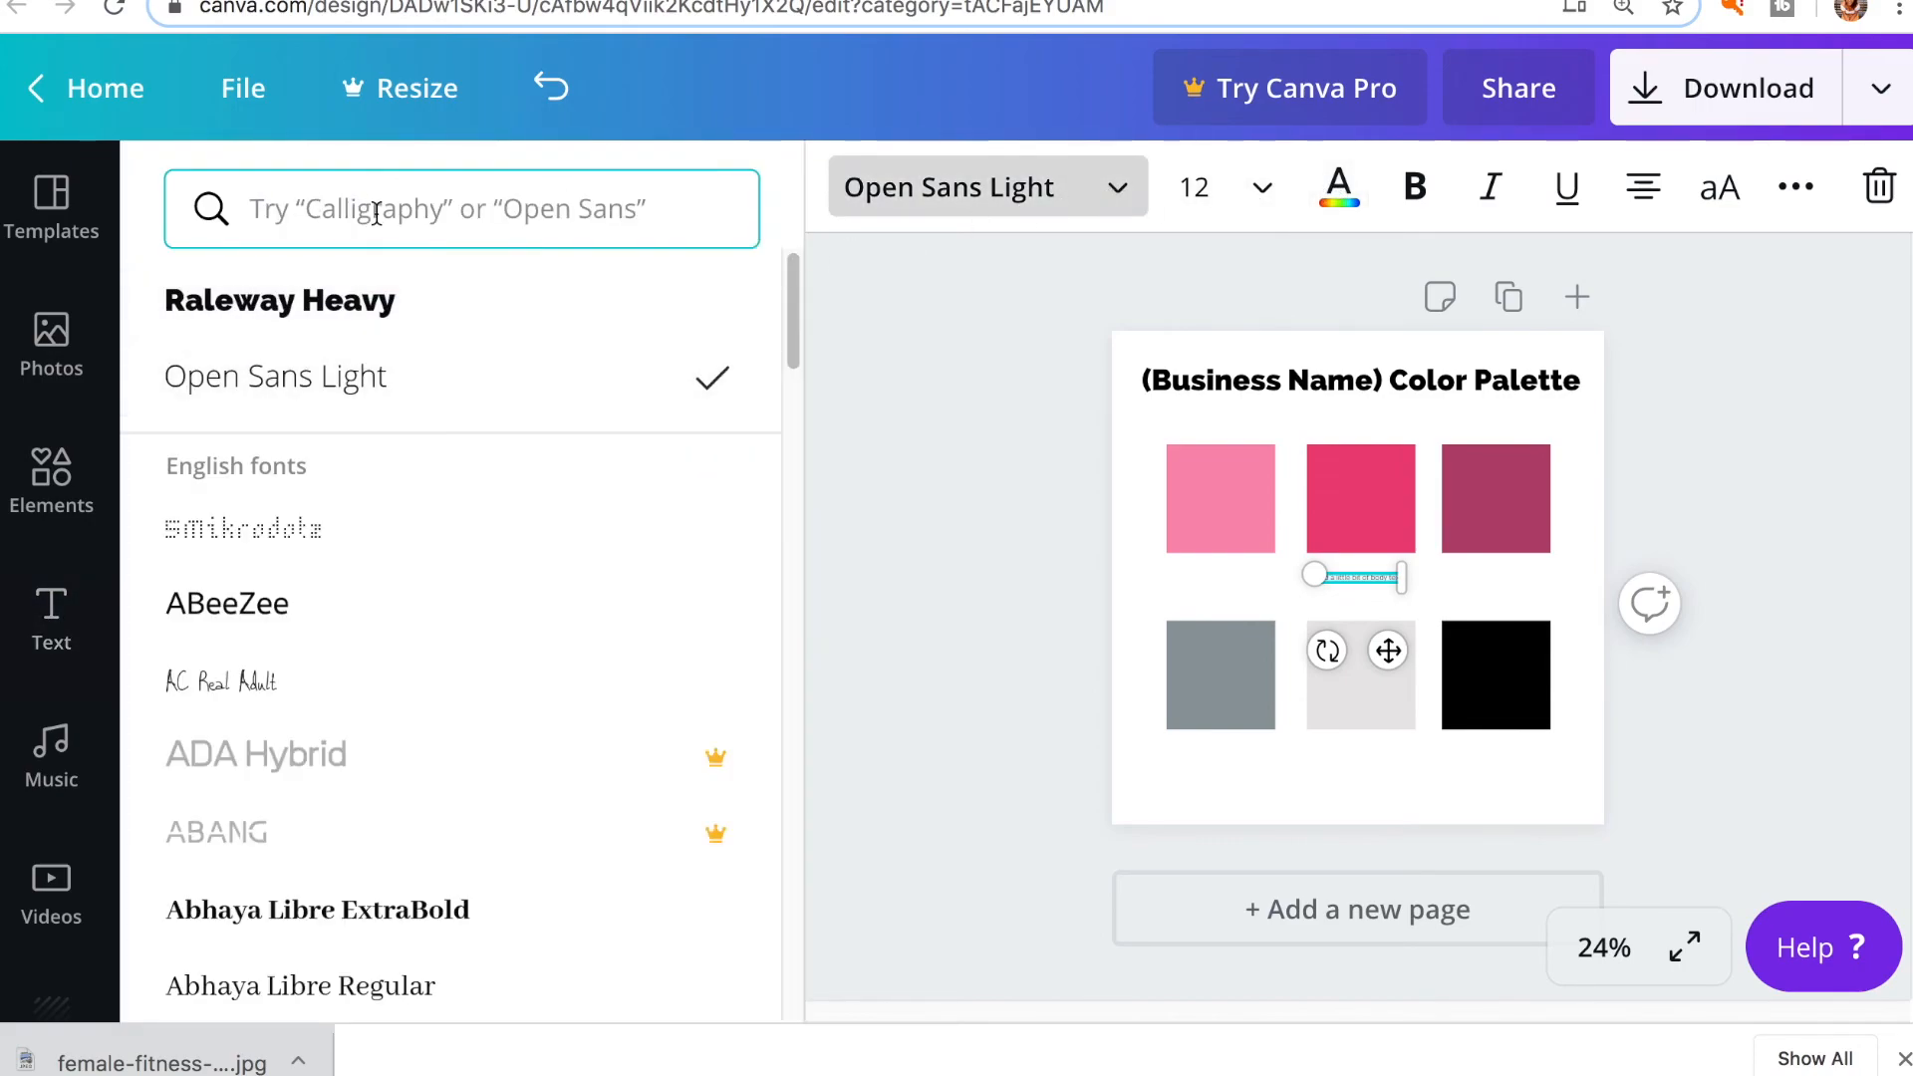
text(rale)
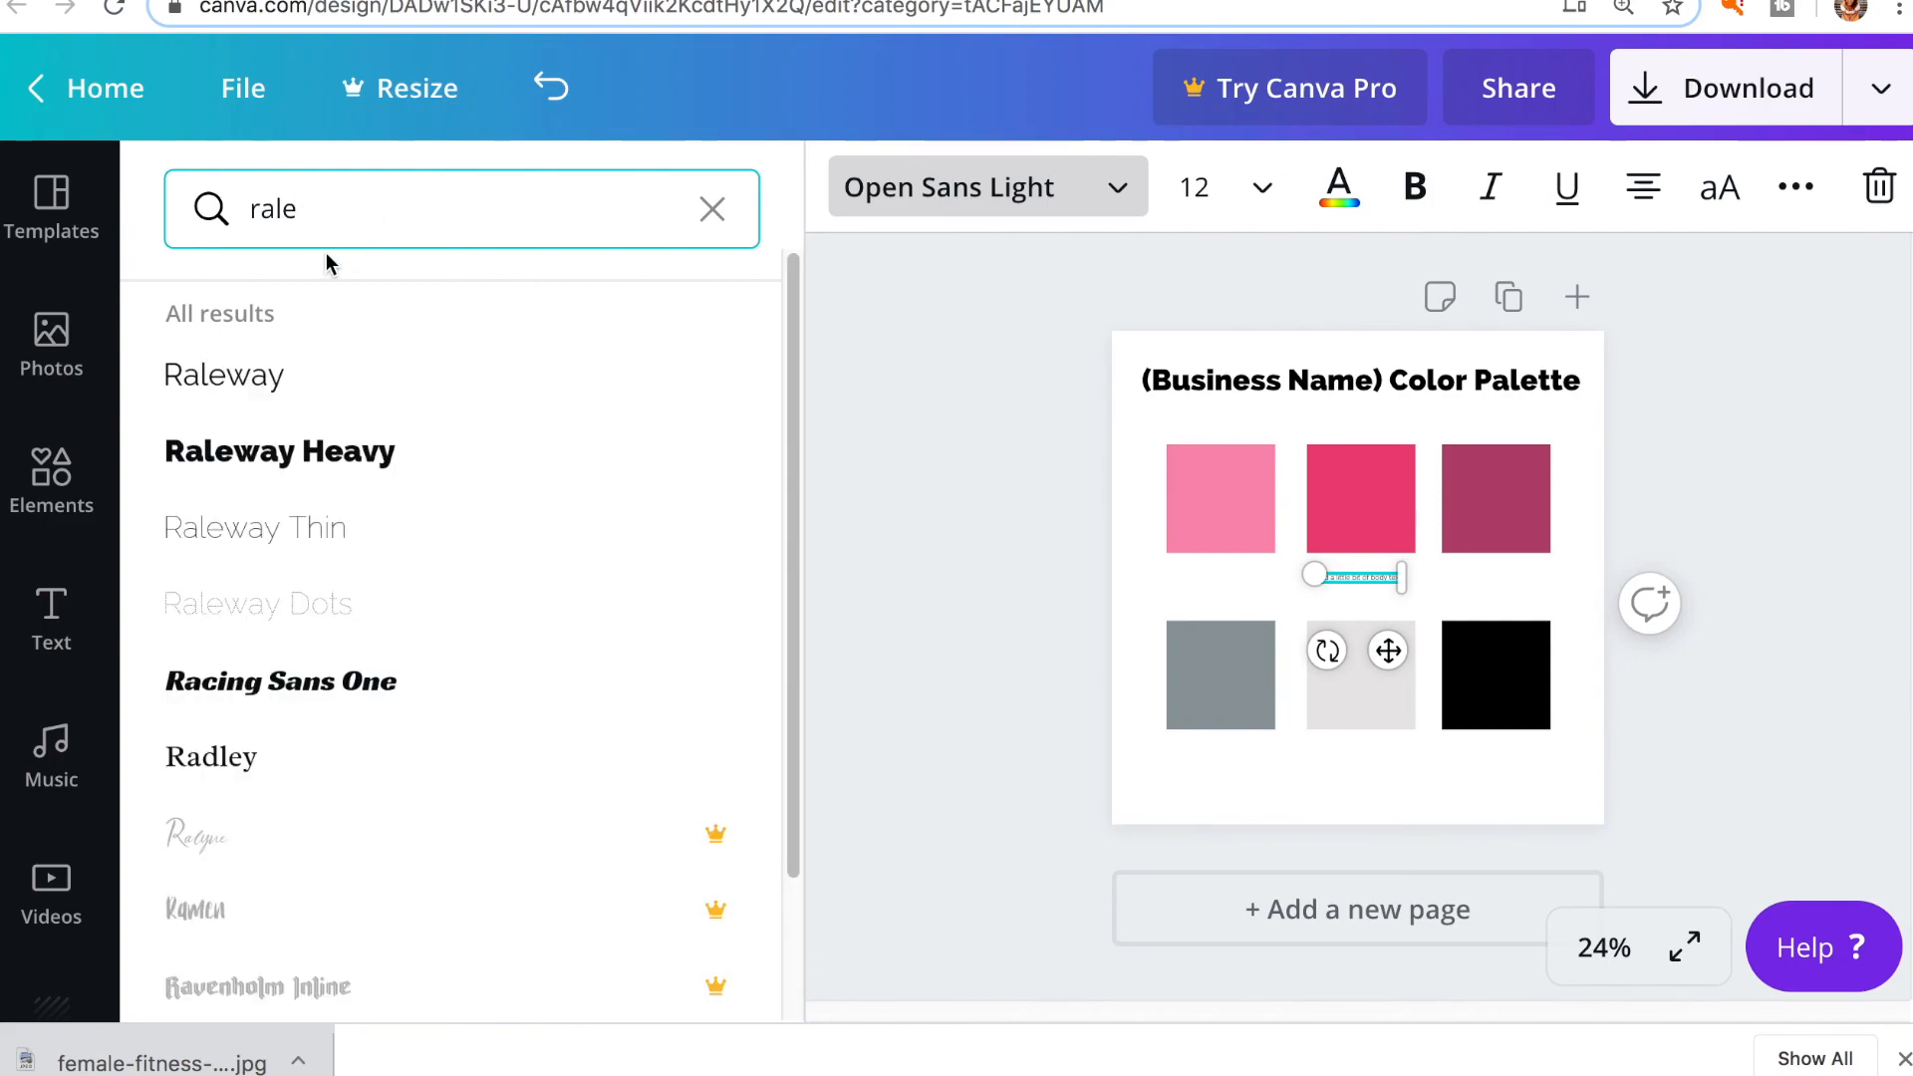
click(333, 384)
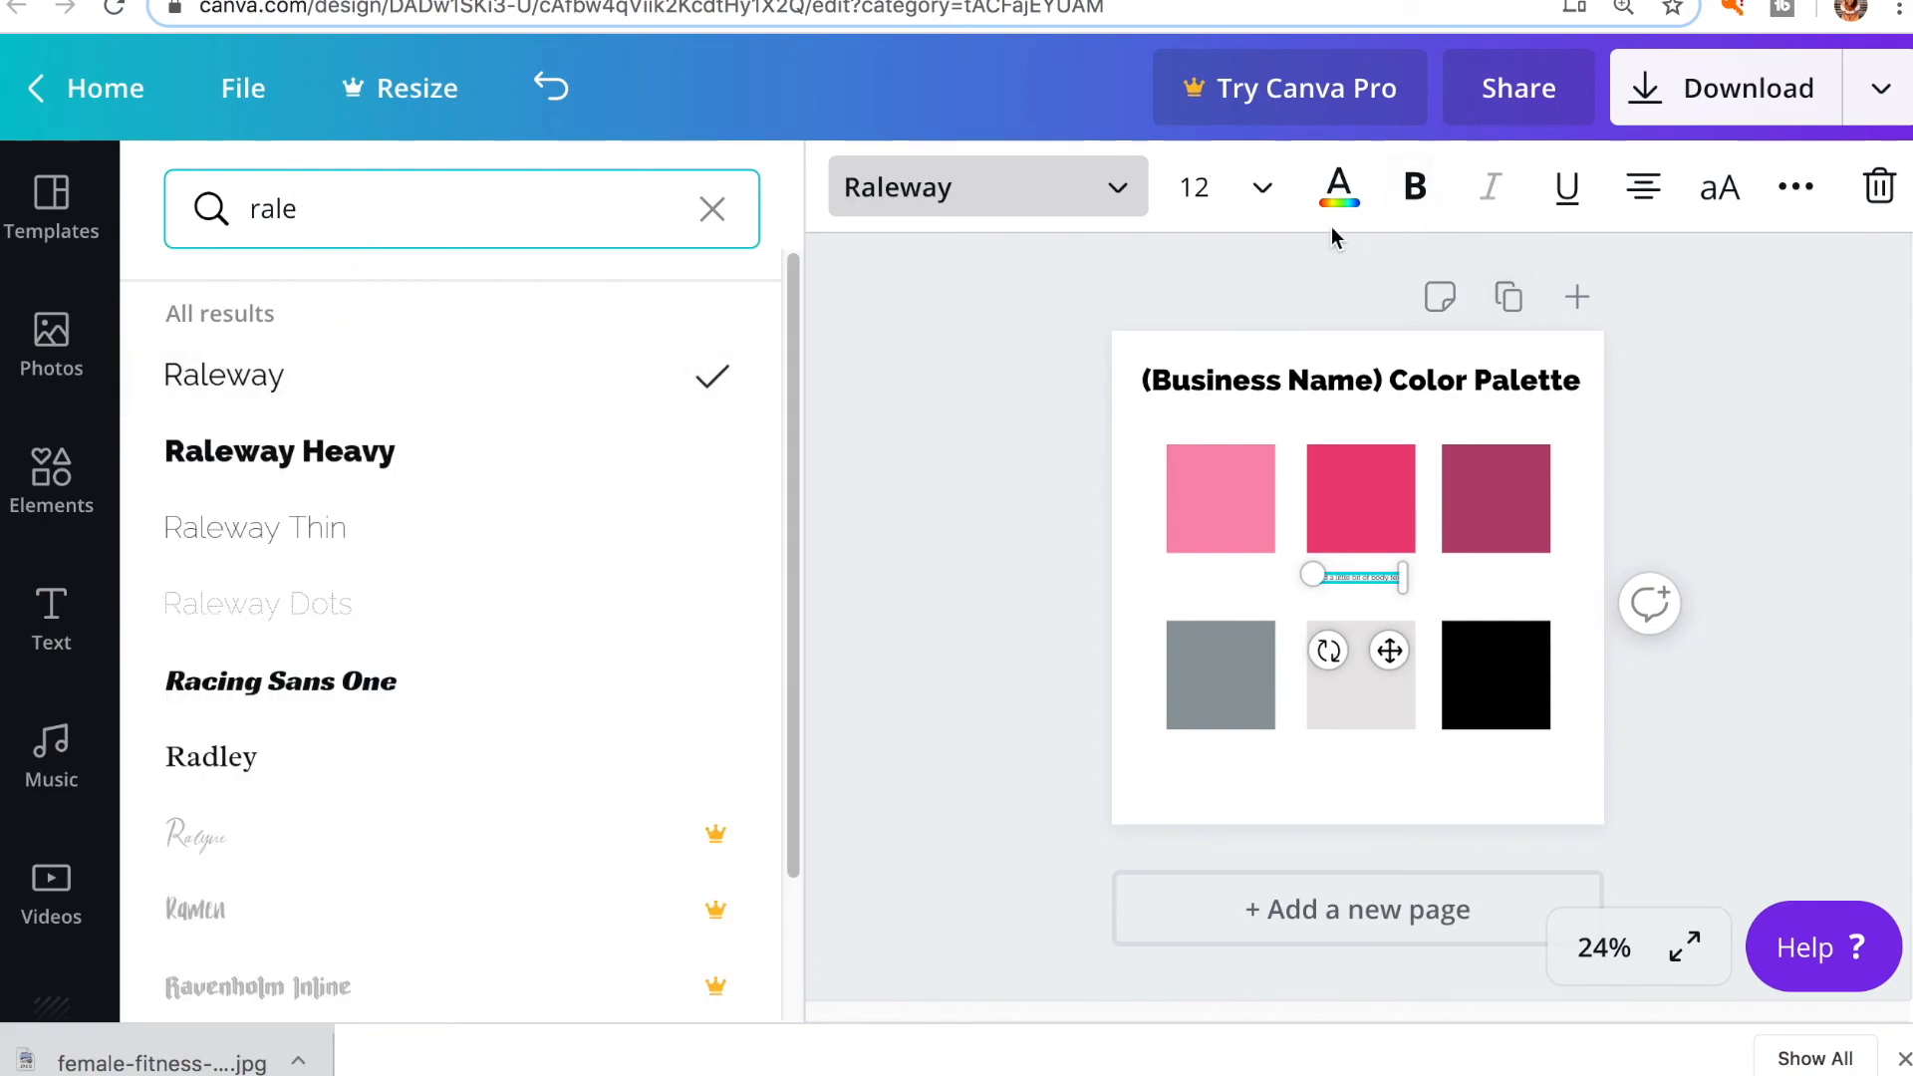
Set the body text to size 21 and center it beneath the first square of the upper row.
click(1259, 198)
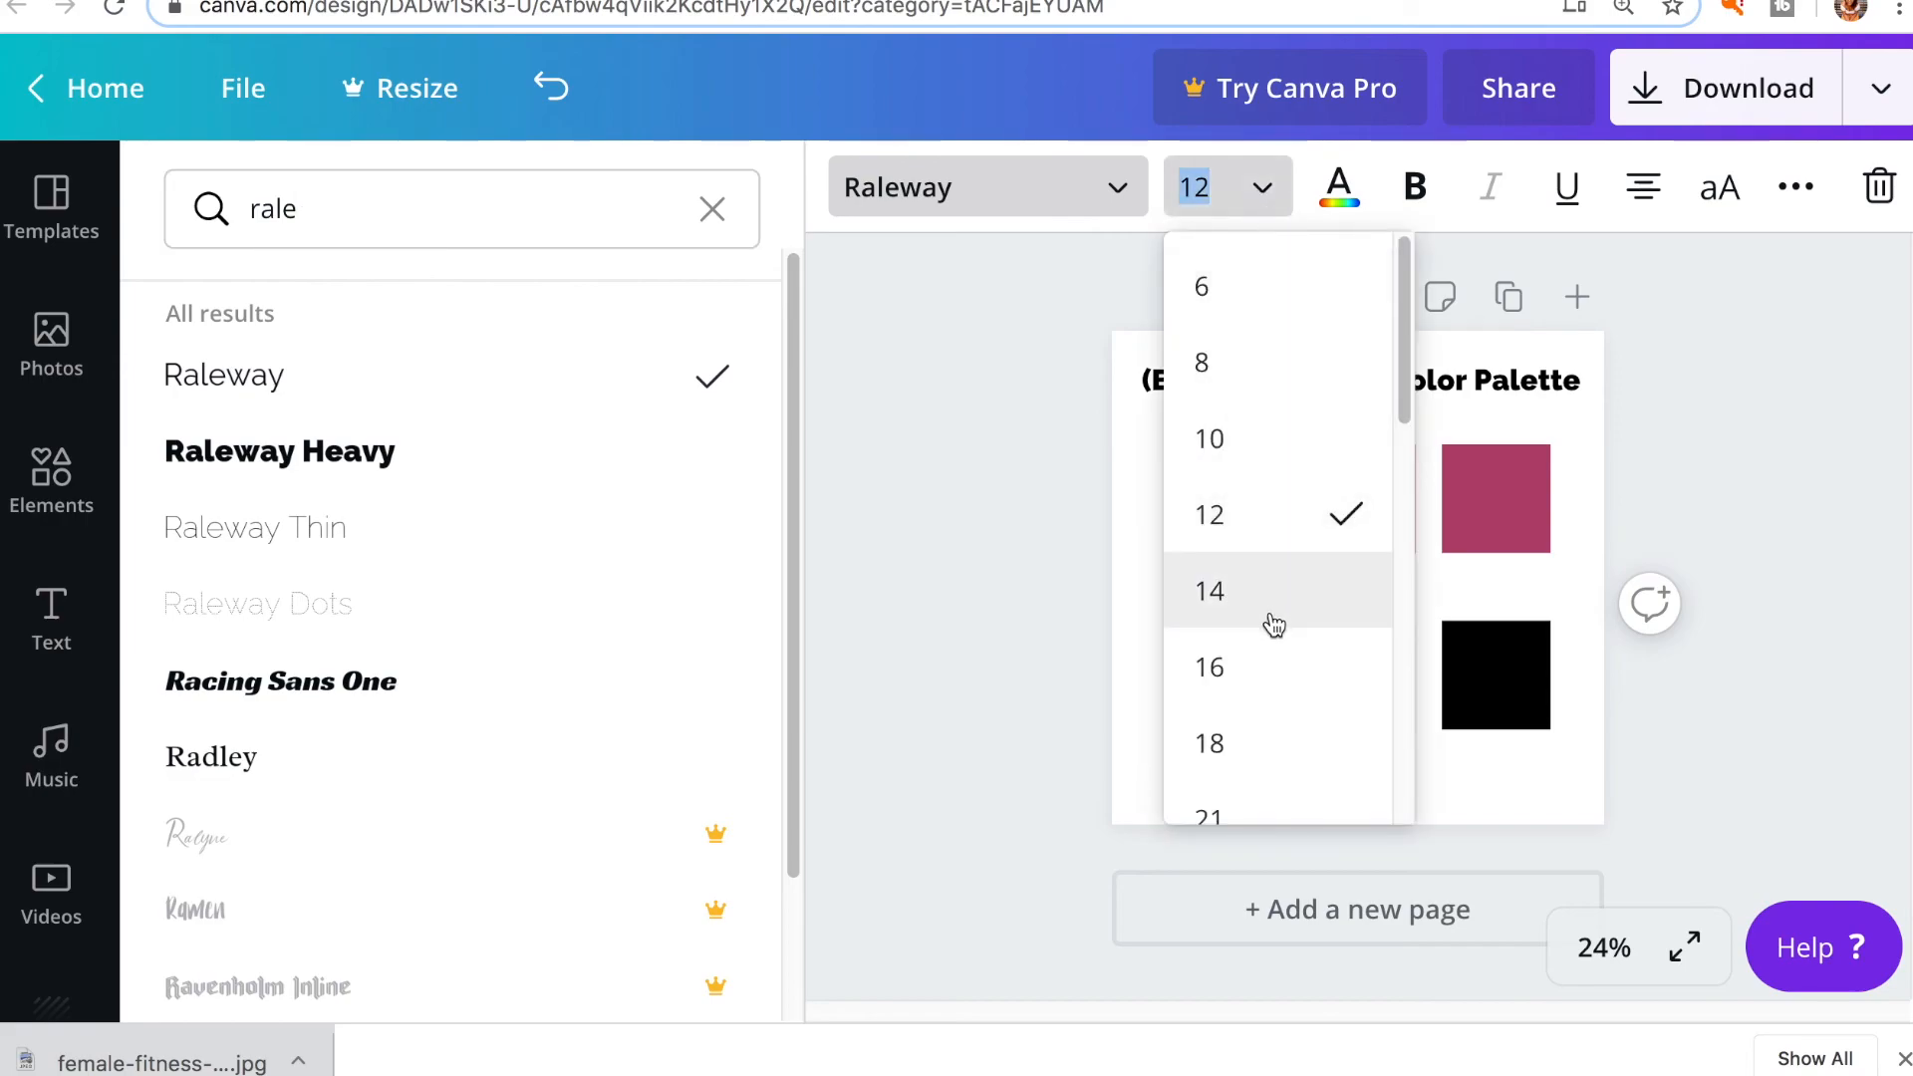
click(1266, 668)
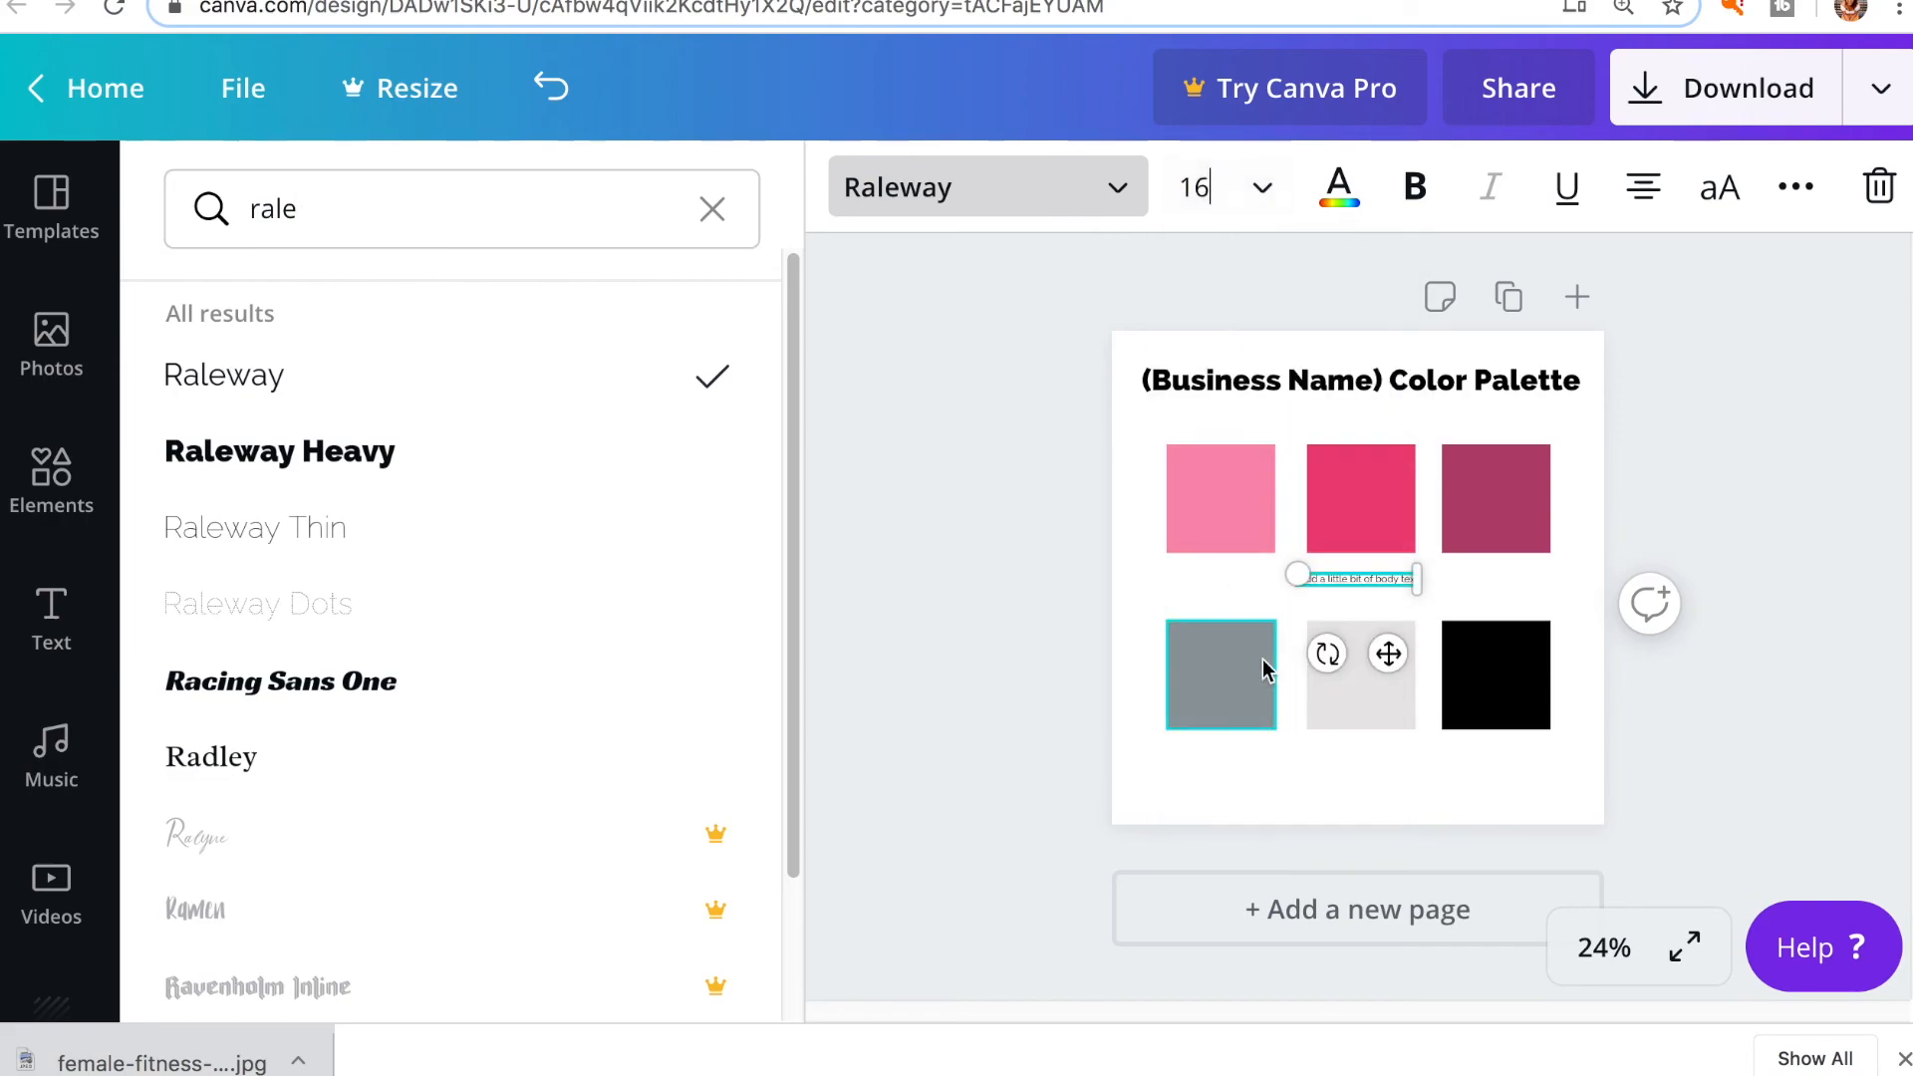
click(1261, 191)
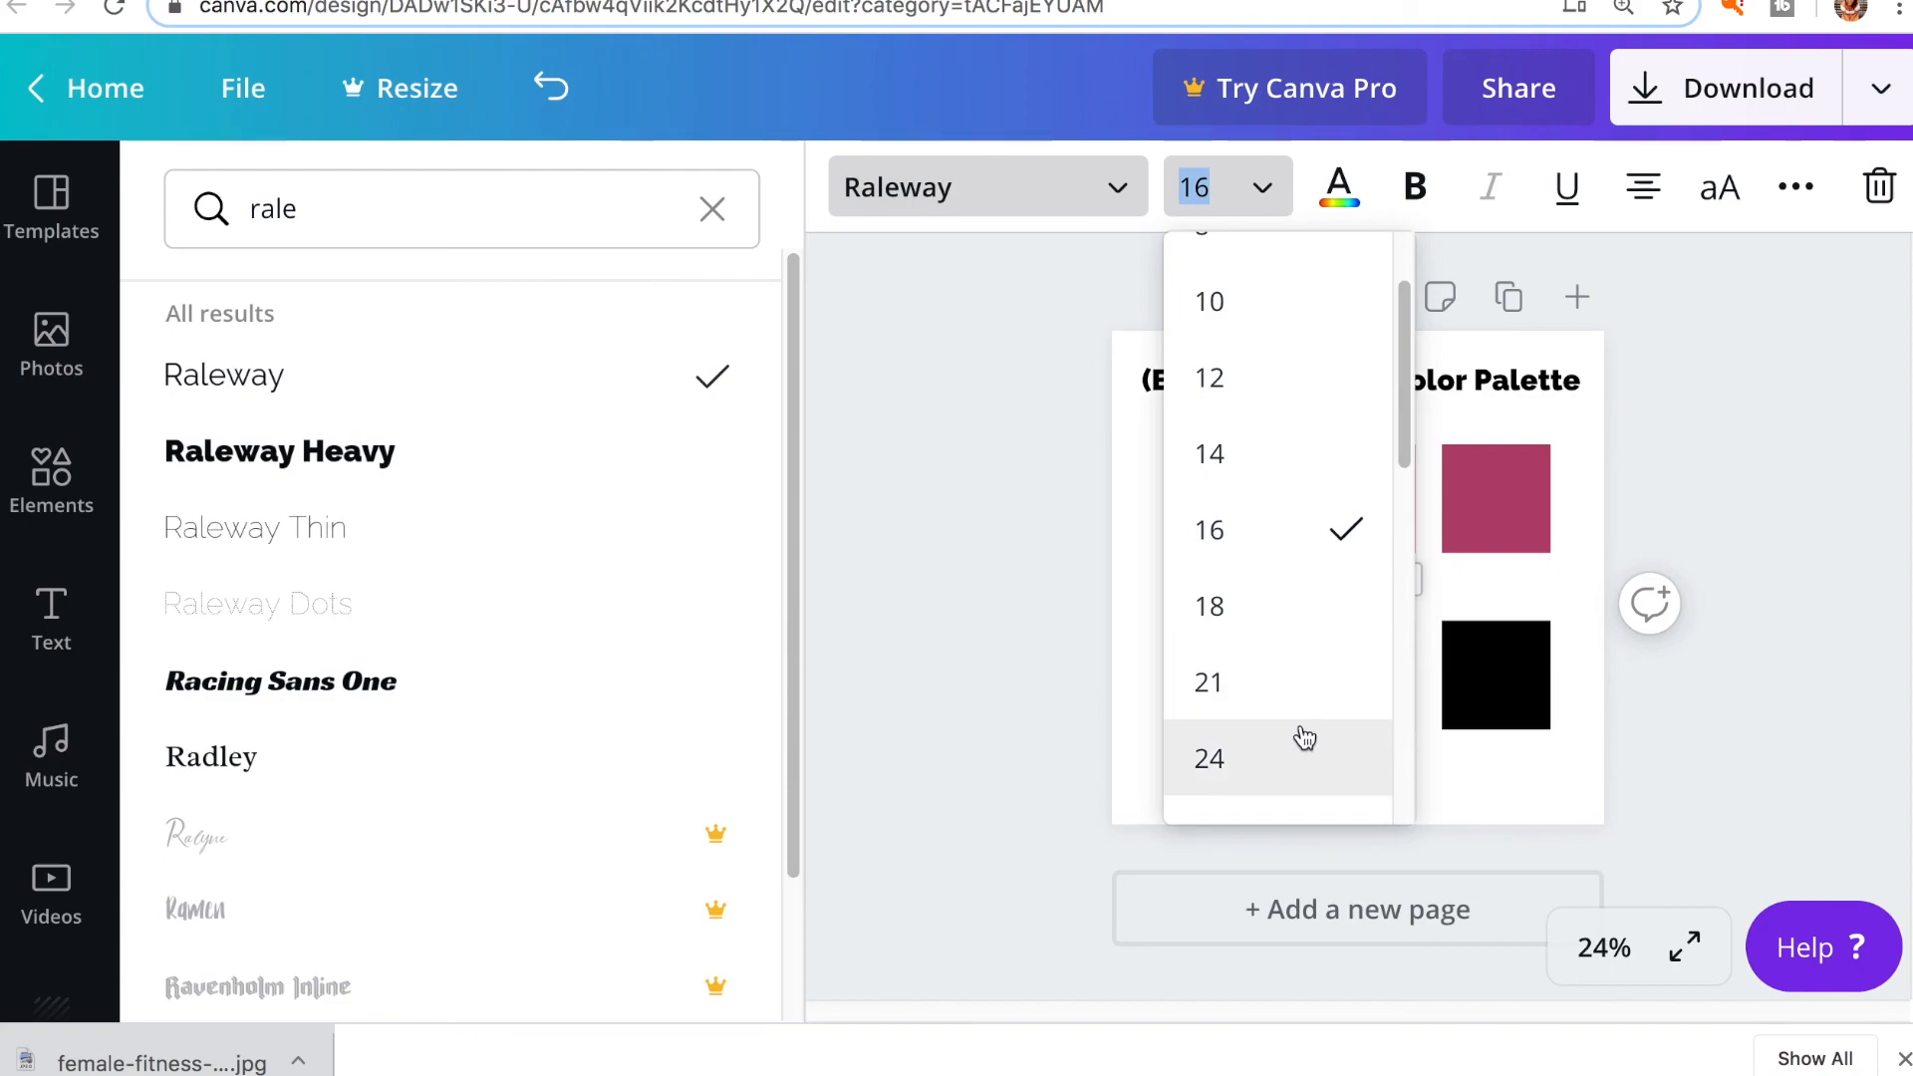
click(1300, 694)
drag(1391, 660, 1258, 662)
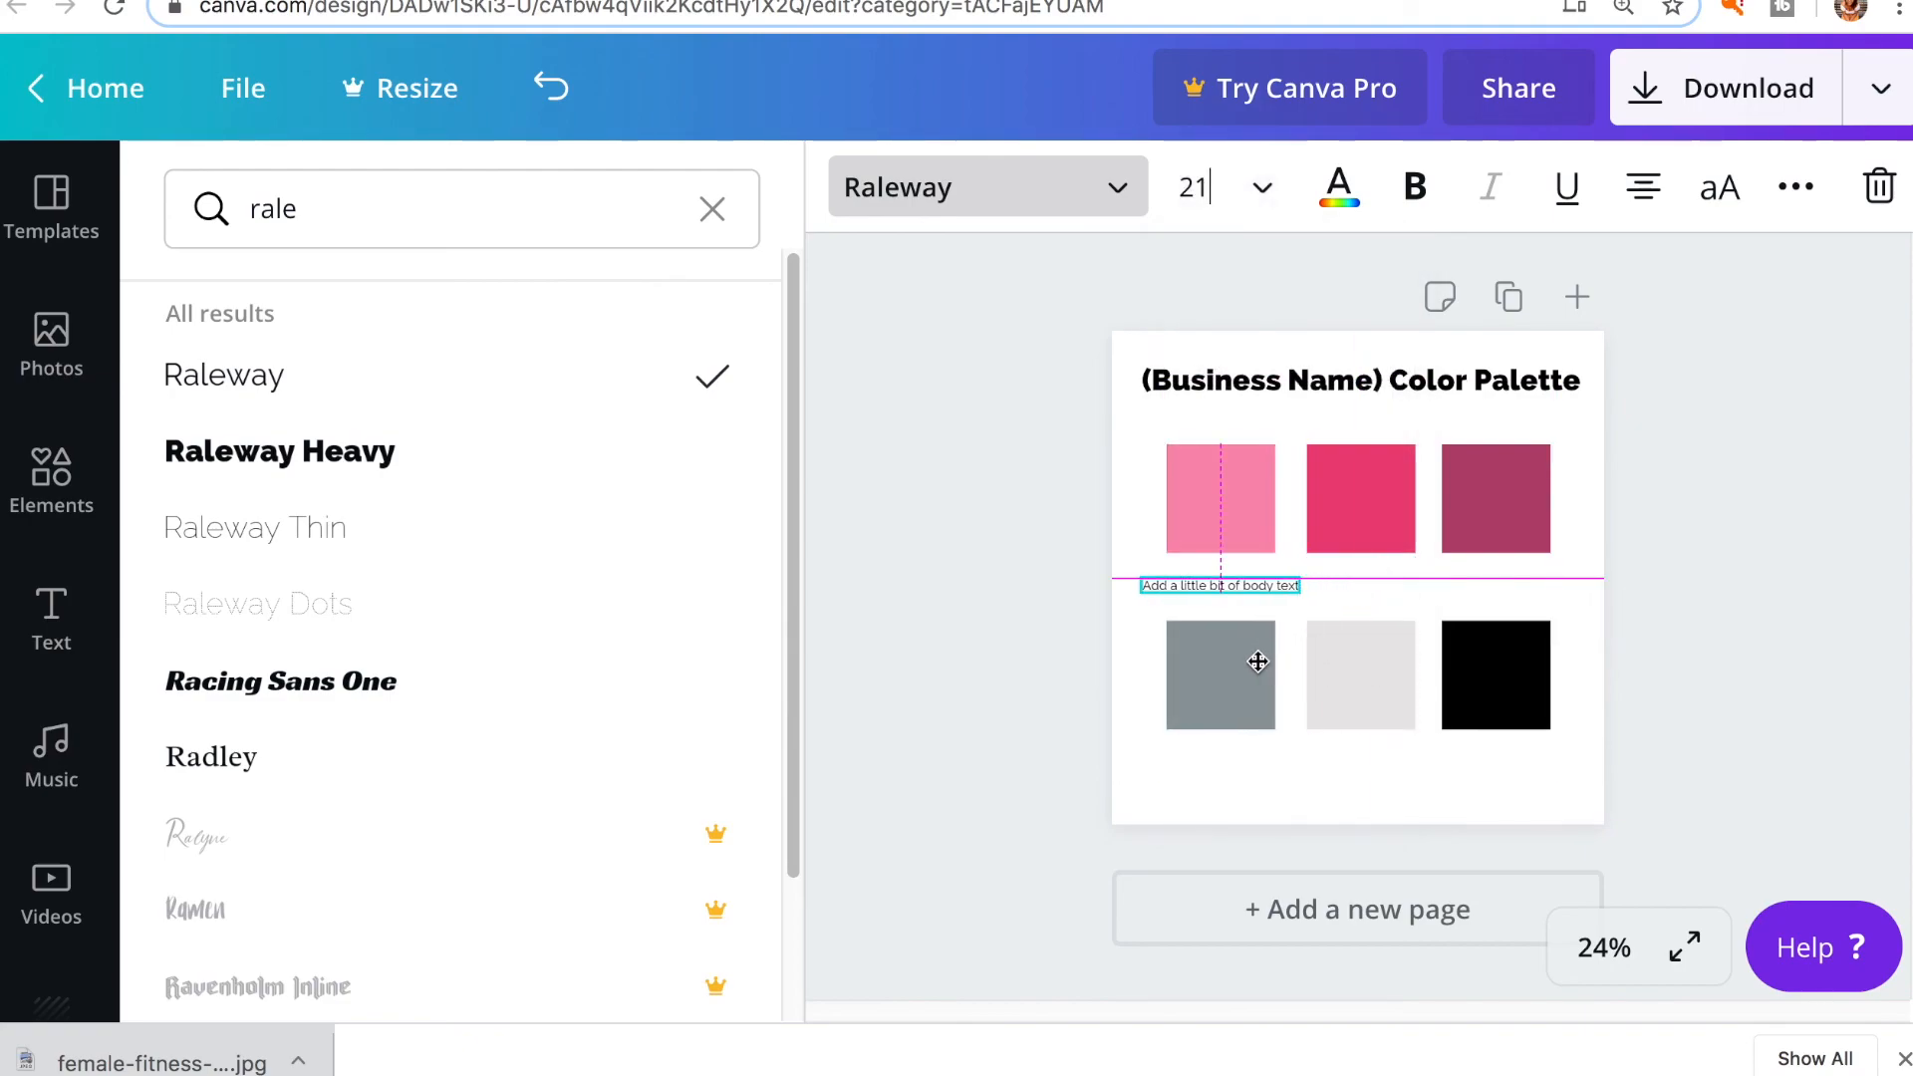
Replace the placeholder text with the first square's hex code #f98db1, applying its pink to the text to look up the code.
double_click(1243, 585)
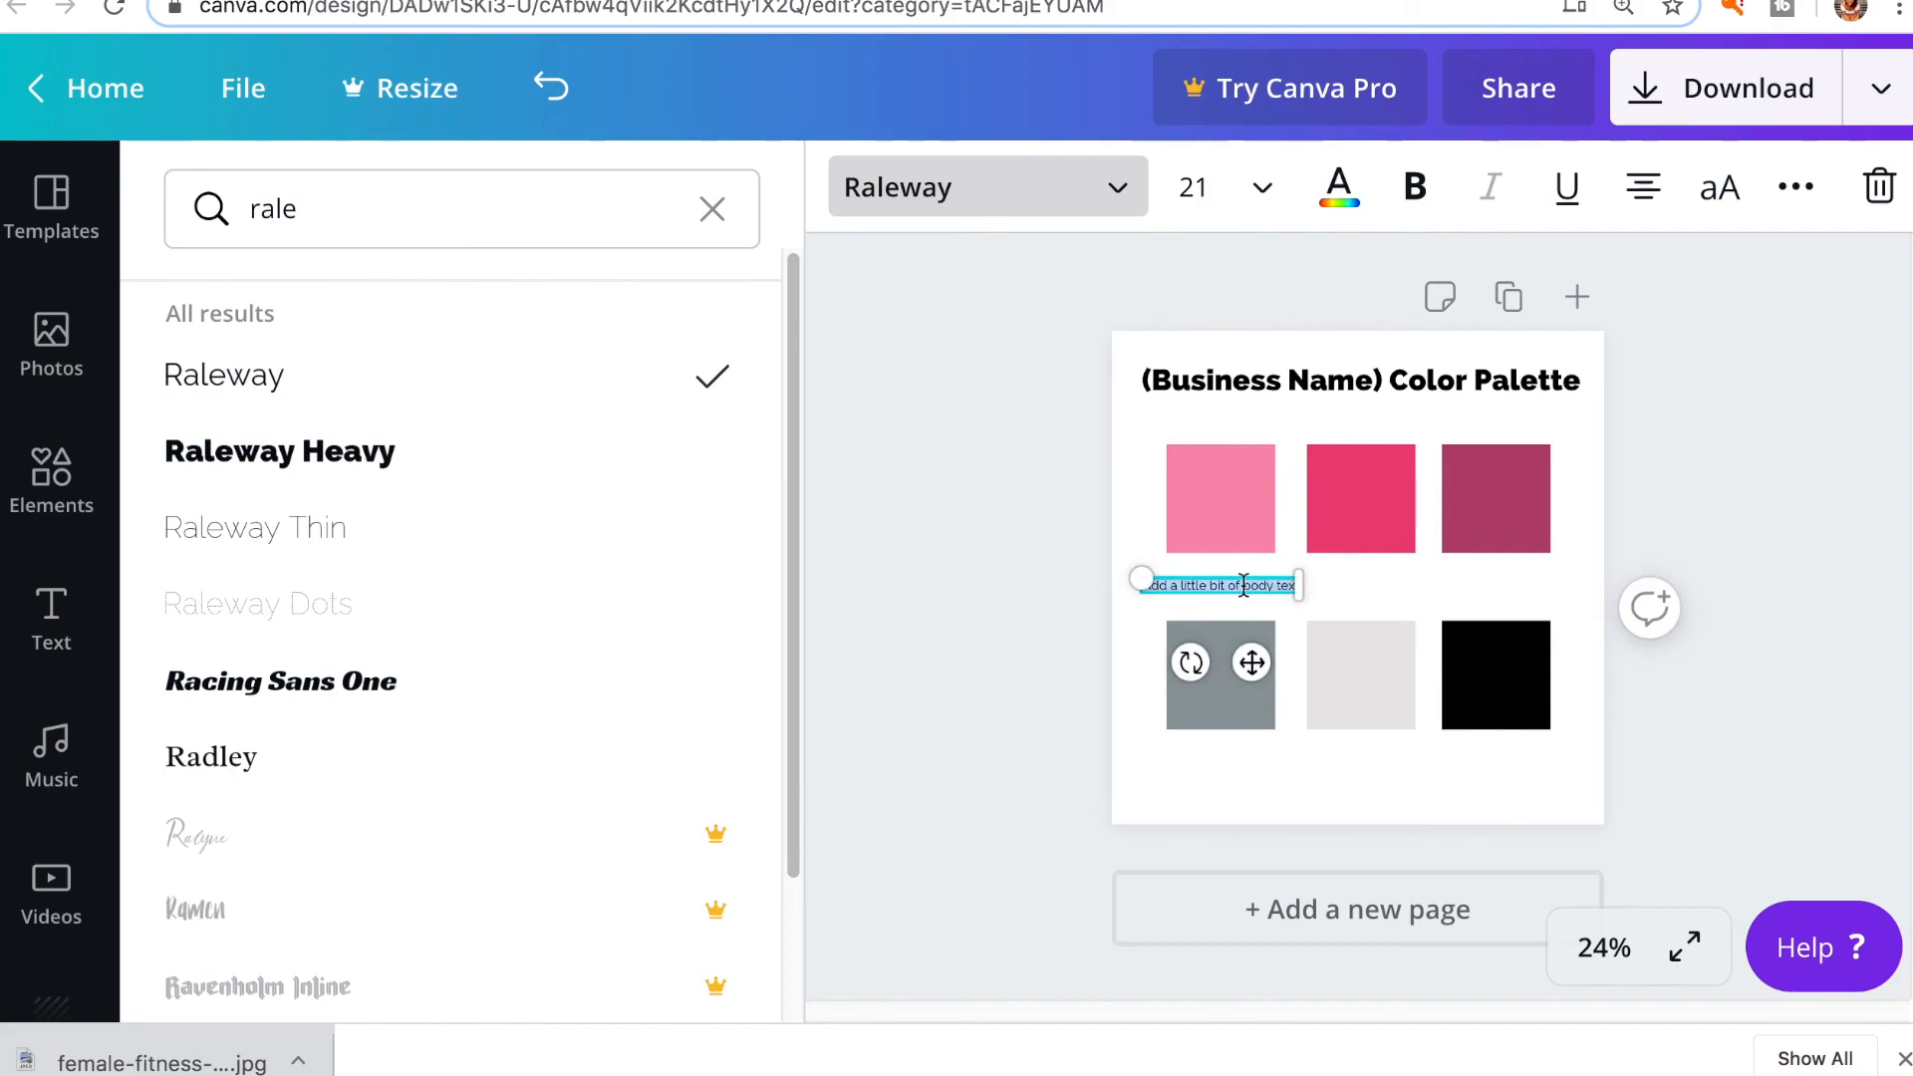
key(BackSpace)
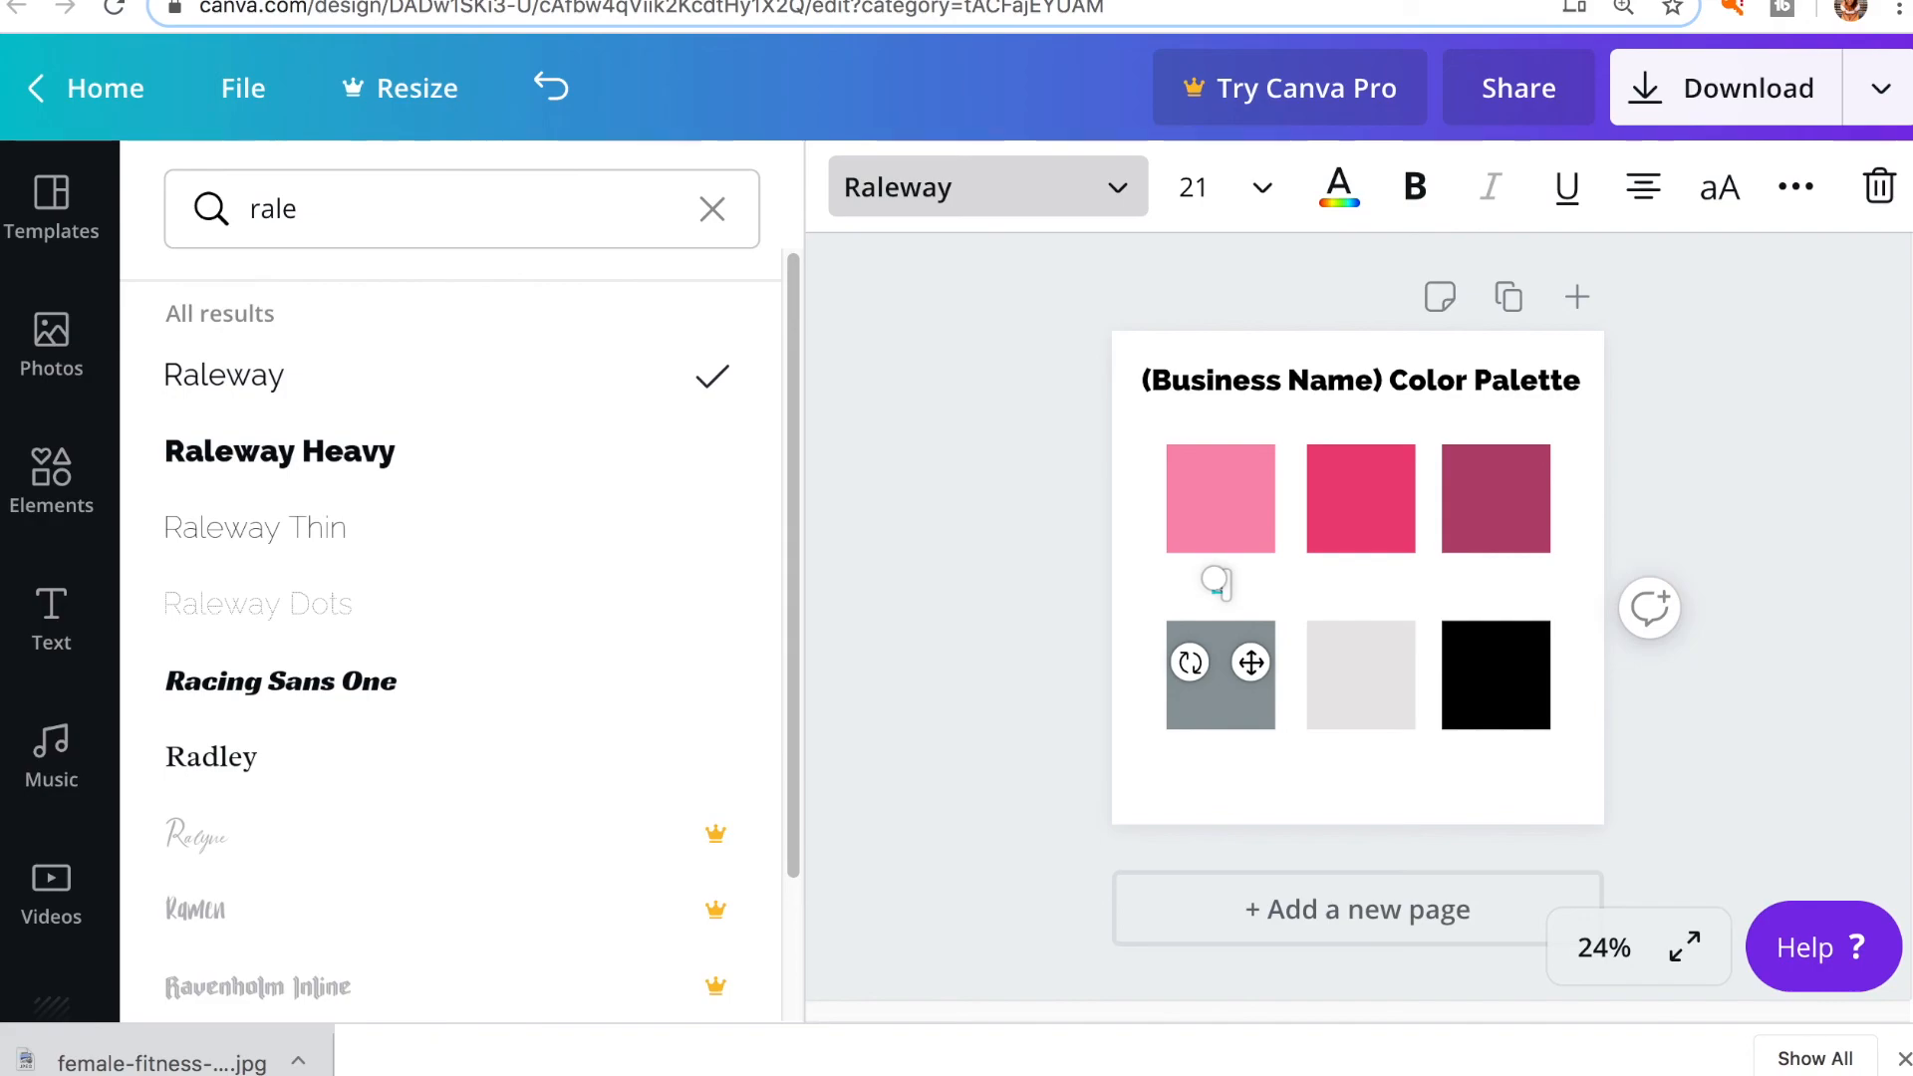
text(#f980b0)
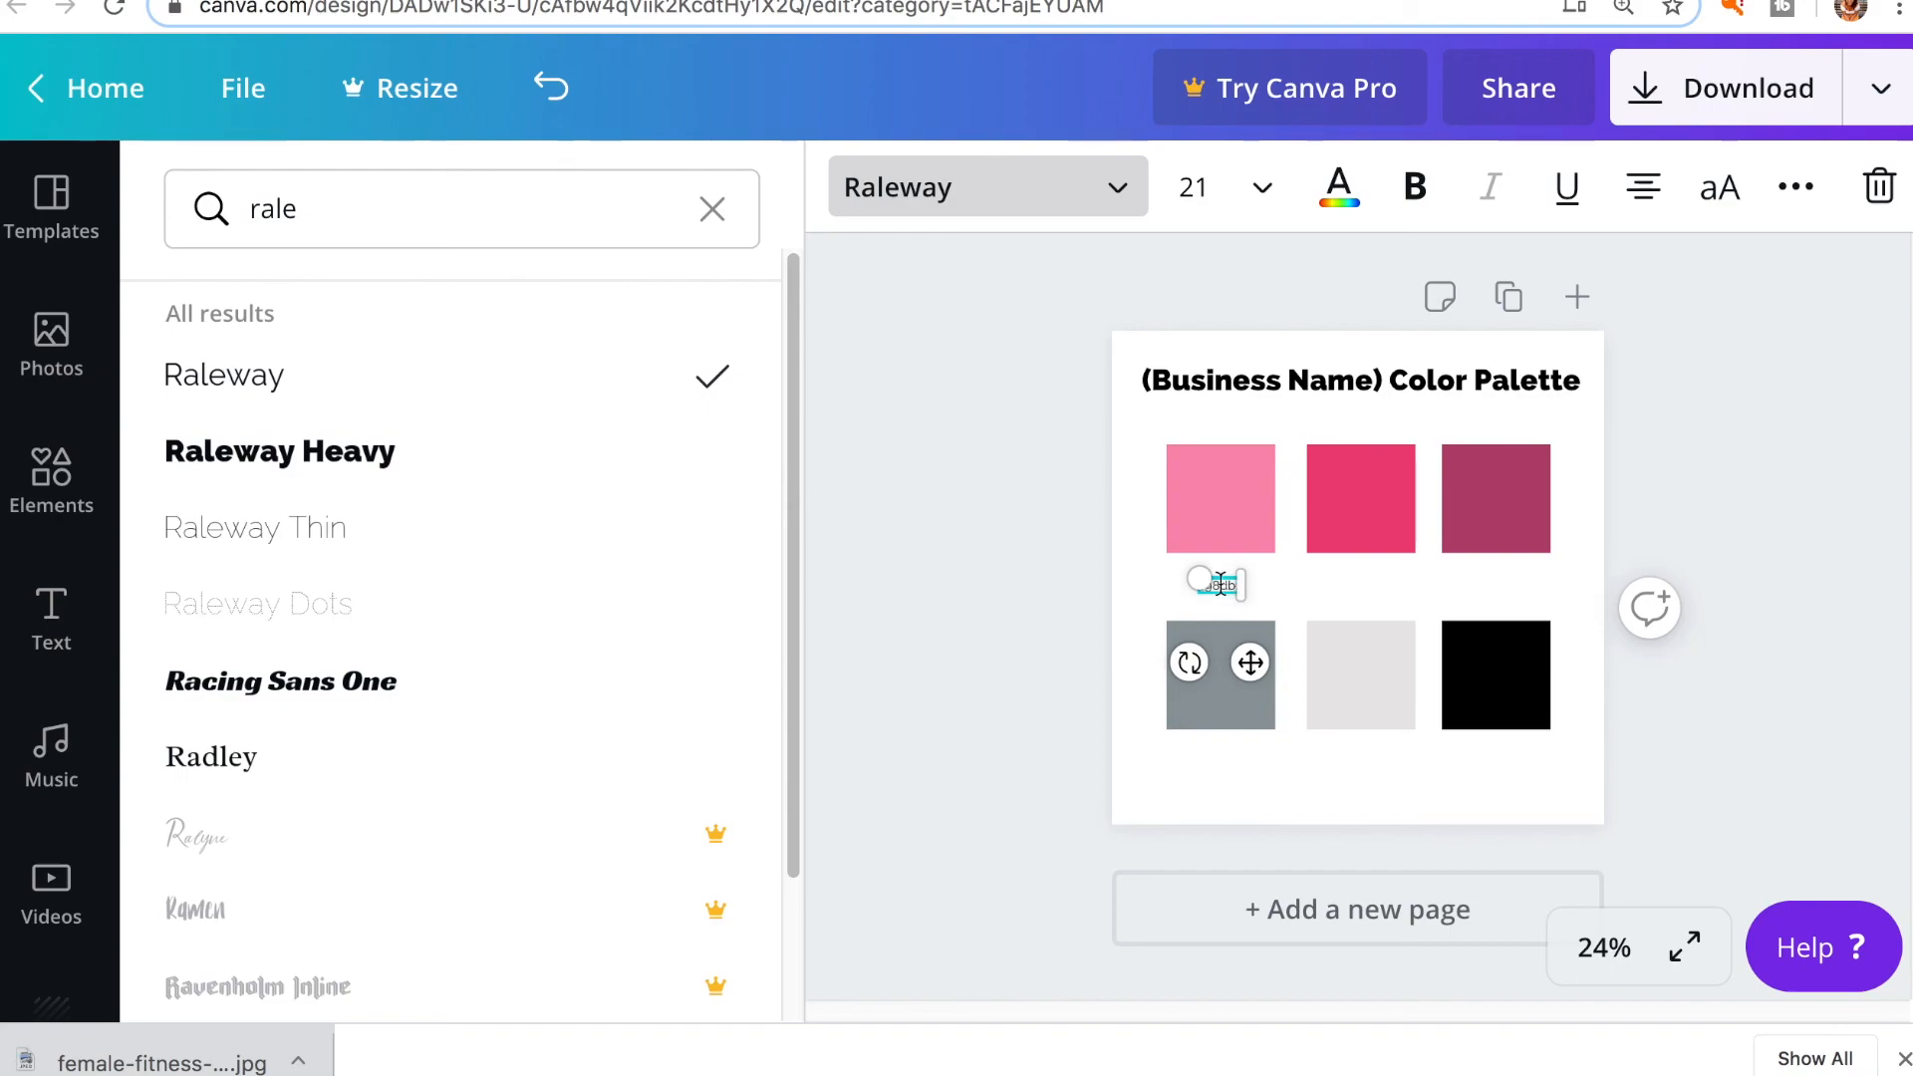
click(1338, 190)
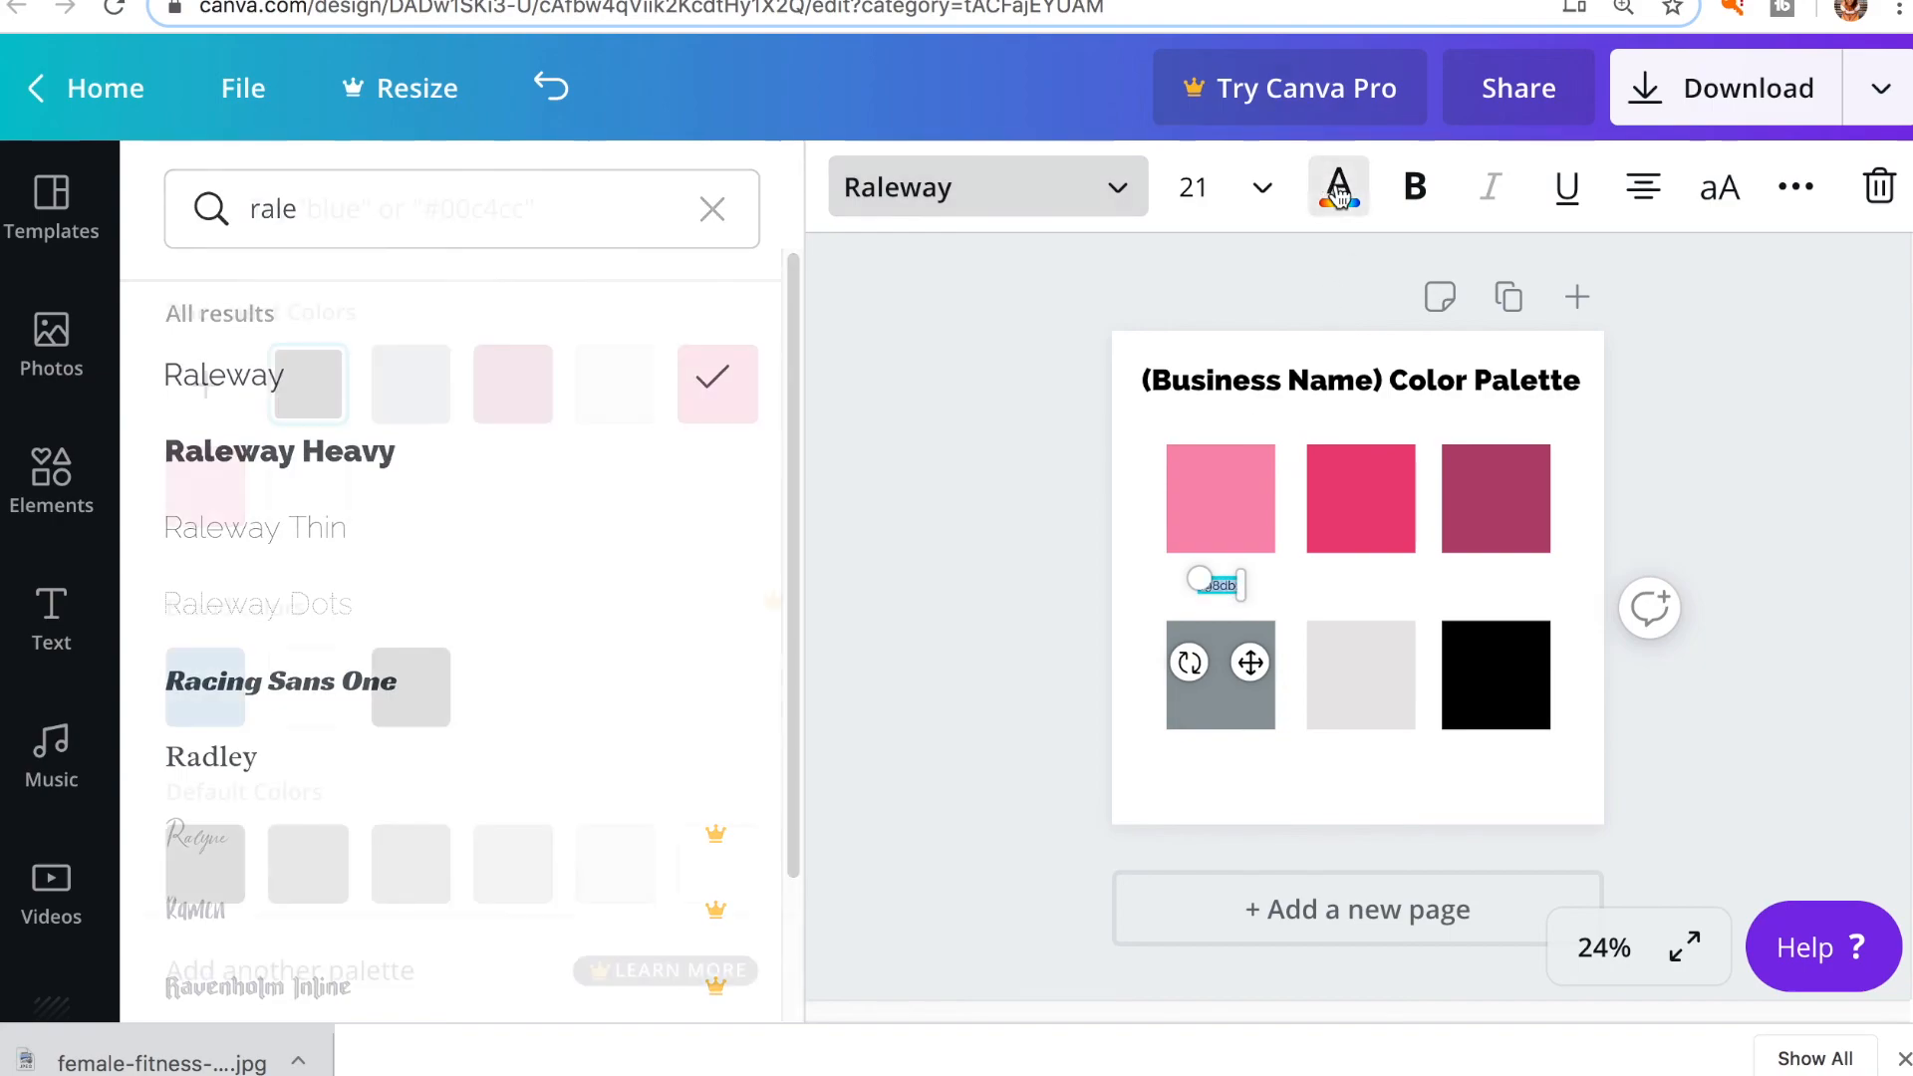
click(221, 506)
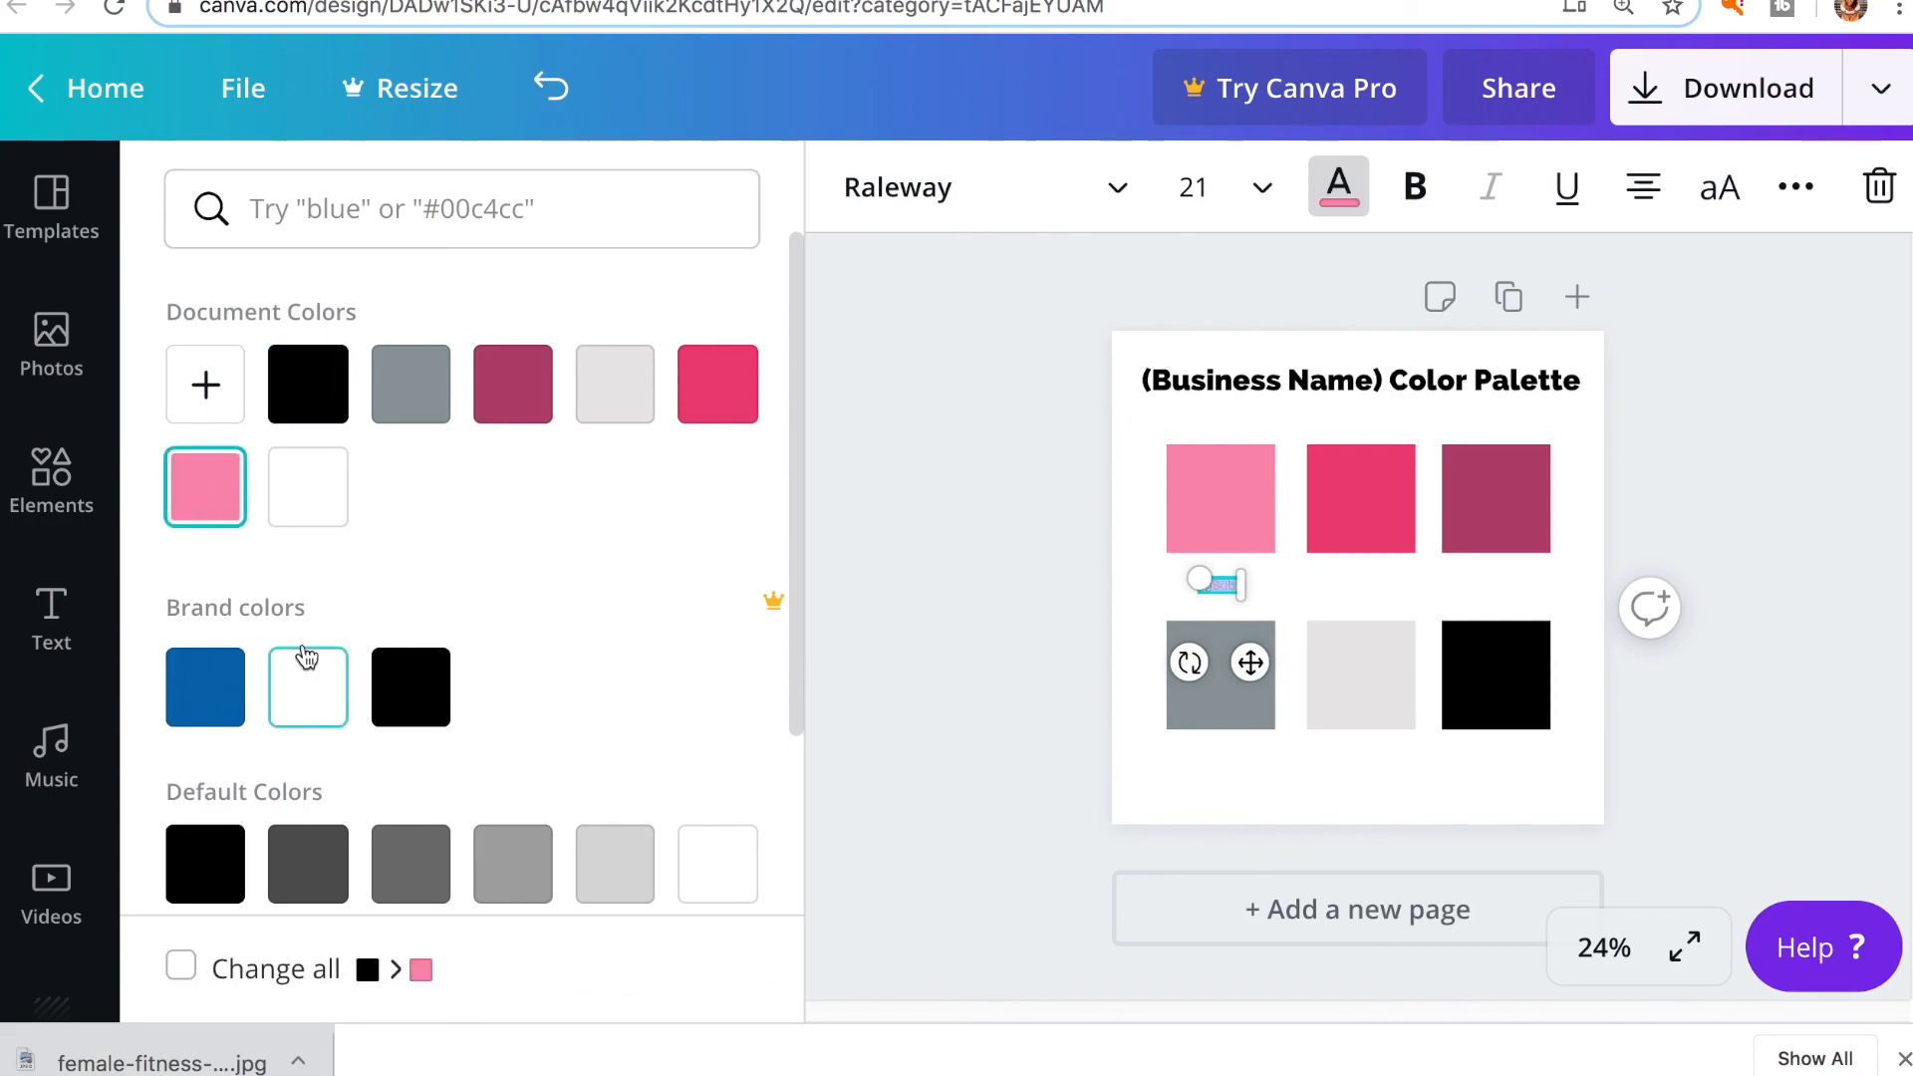
click(211, 386)
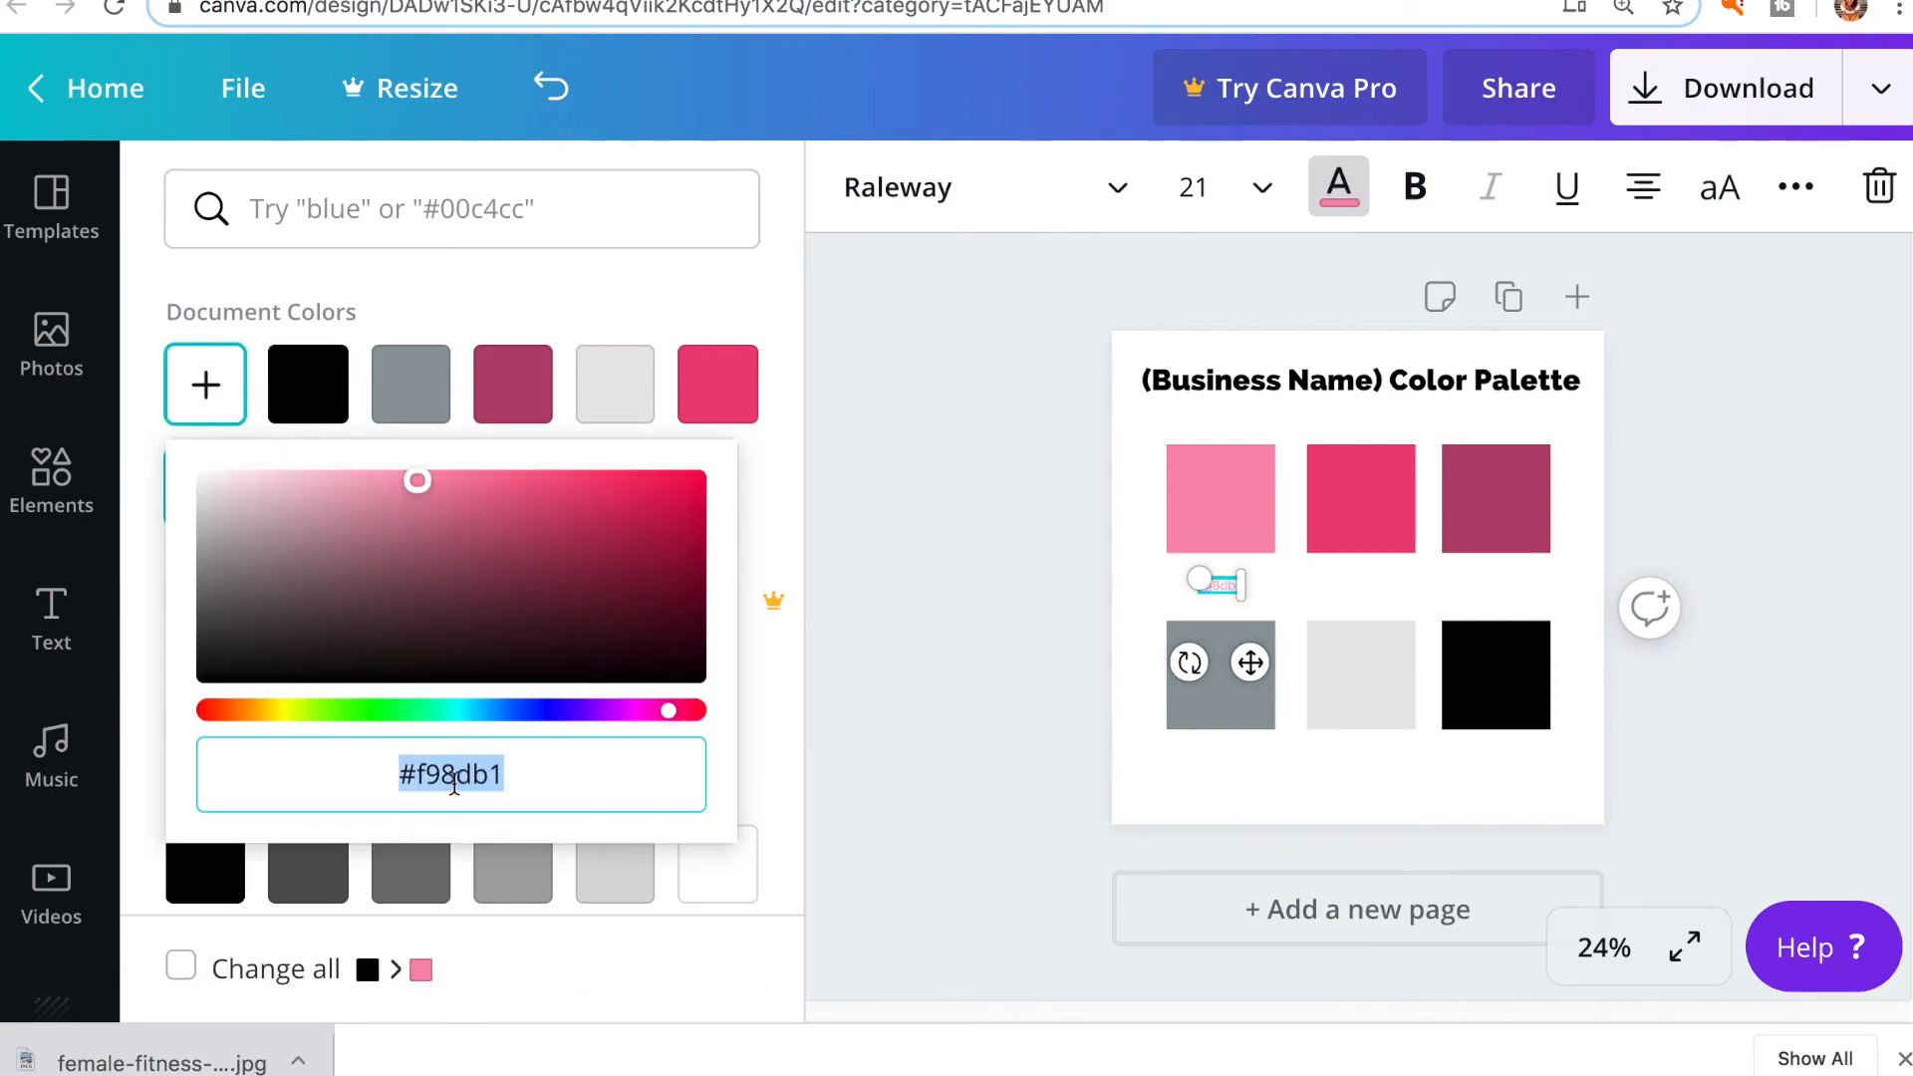
click(1220, 584)
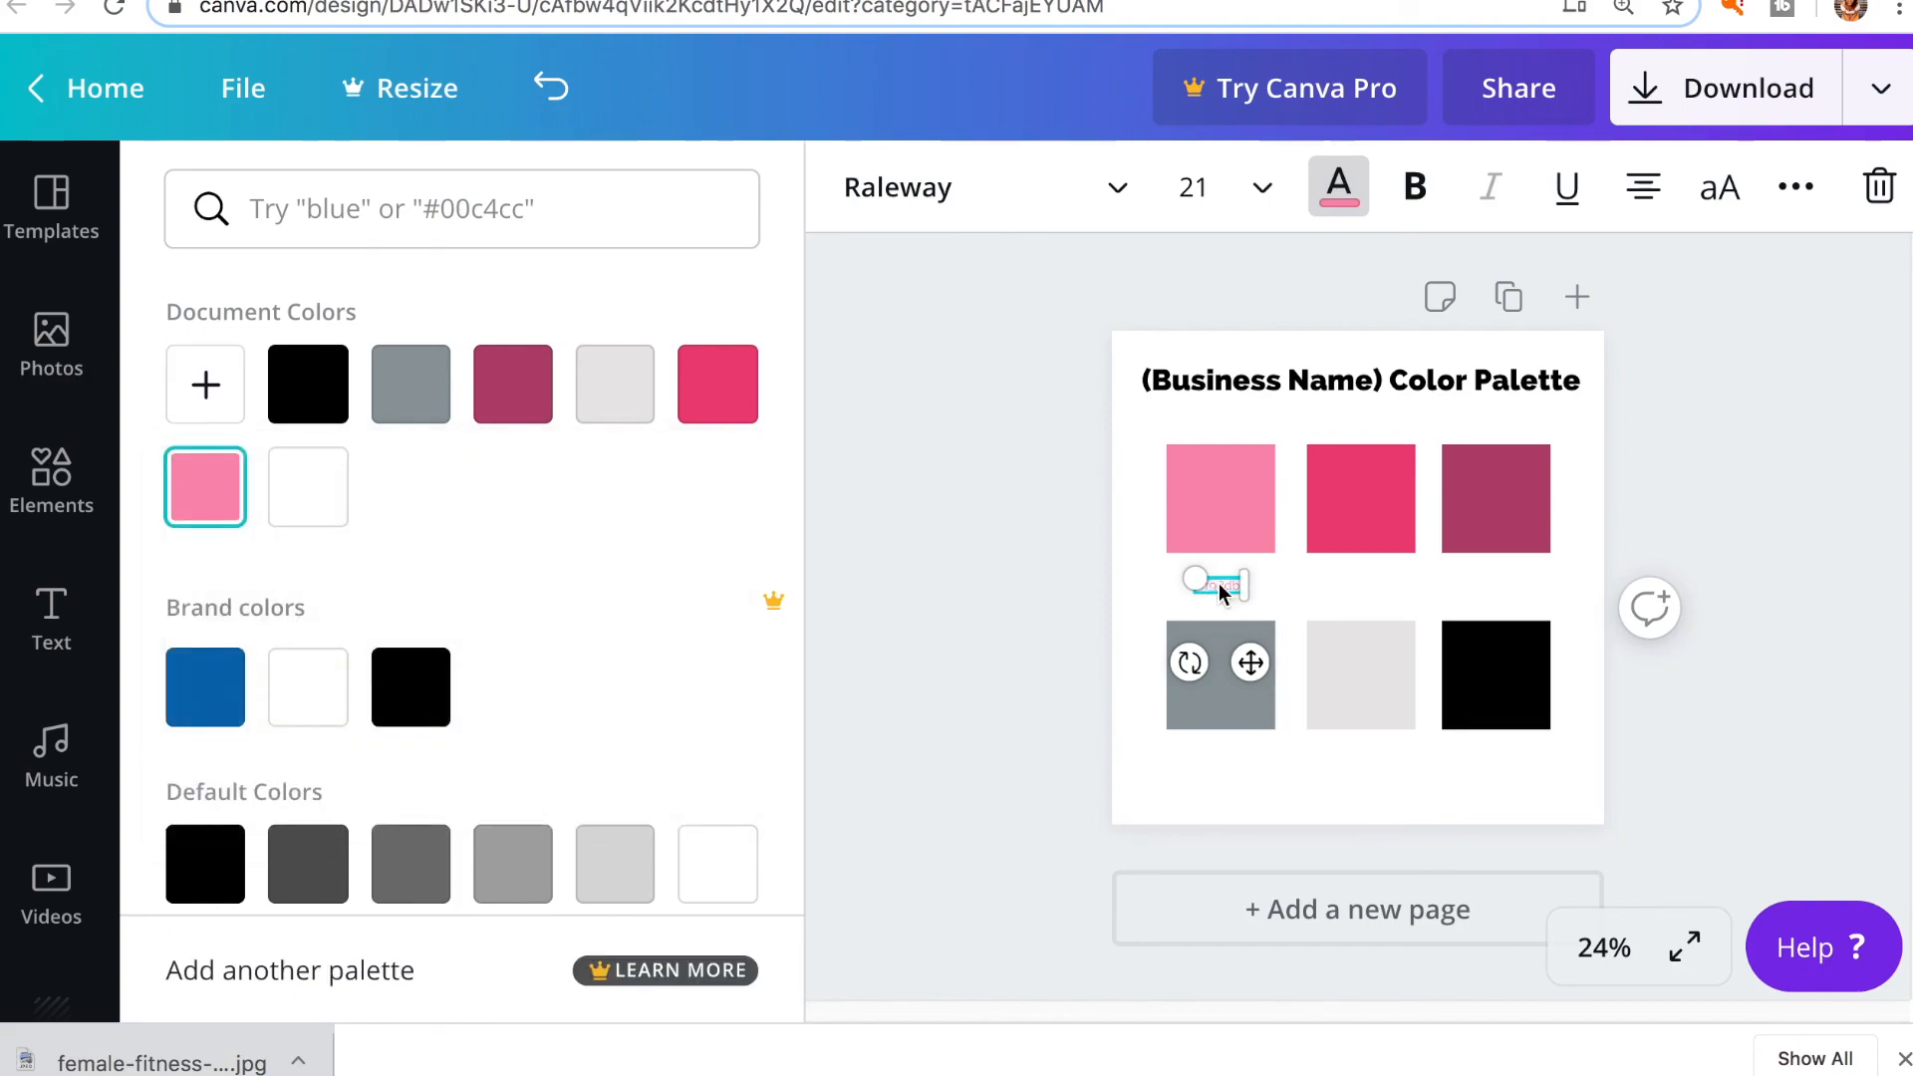
Set the hex label's text color to black and its size to 32, and deselect it.
click(329, 400)
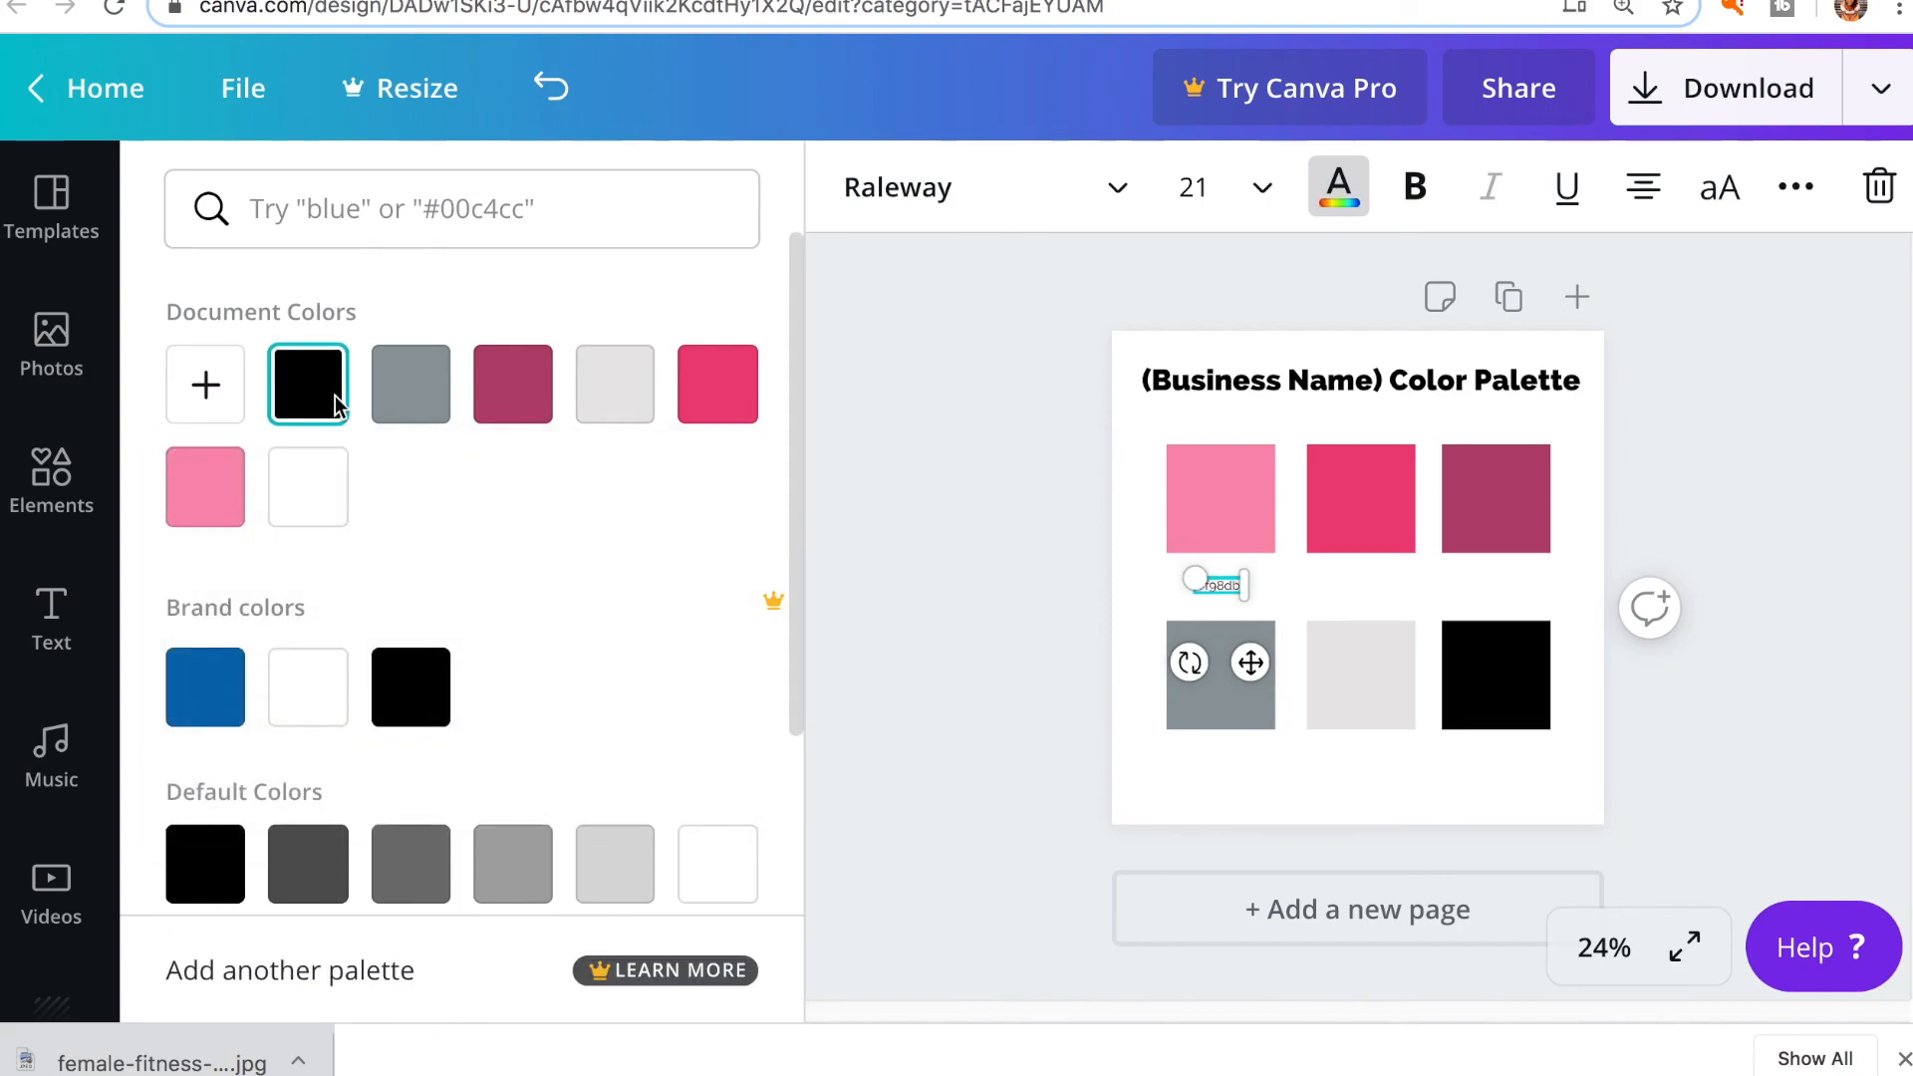
click(1190, 188)
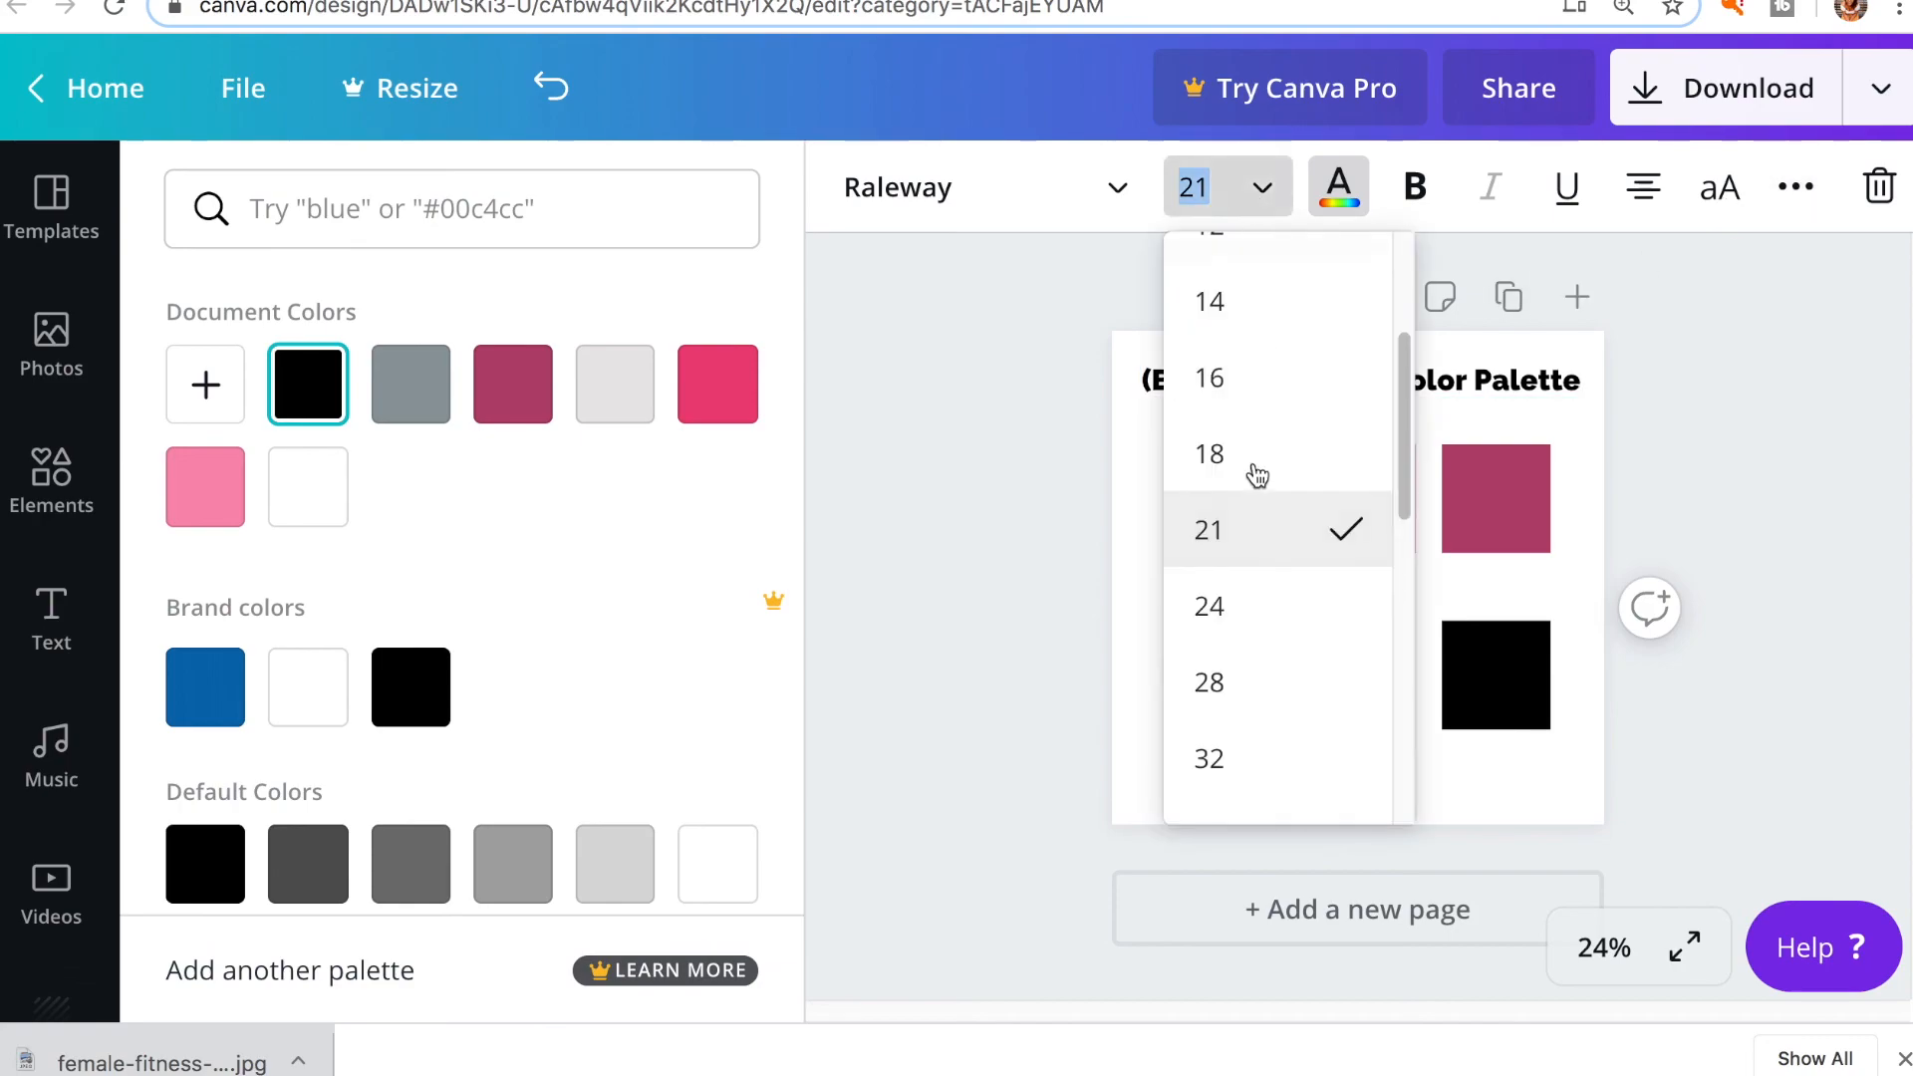
click(1266, 743)
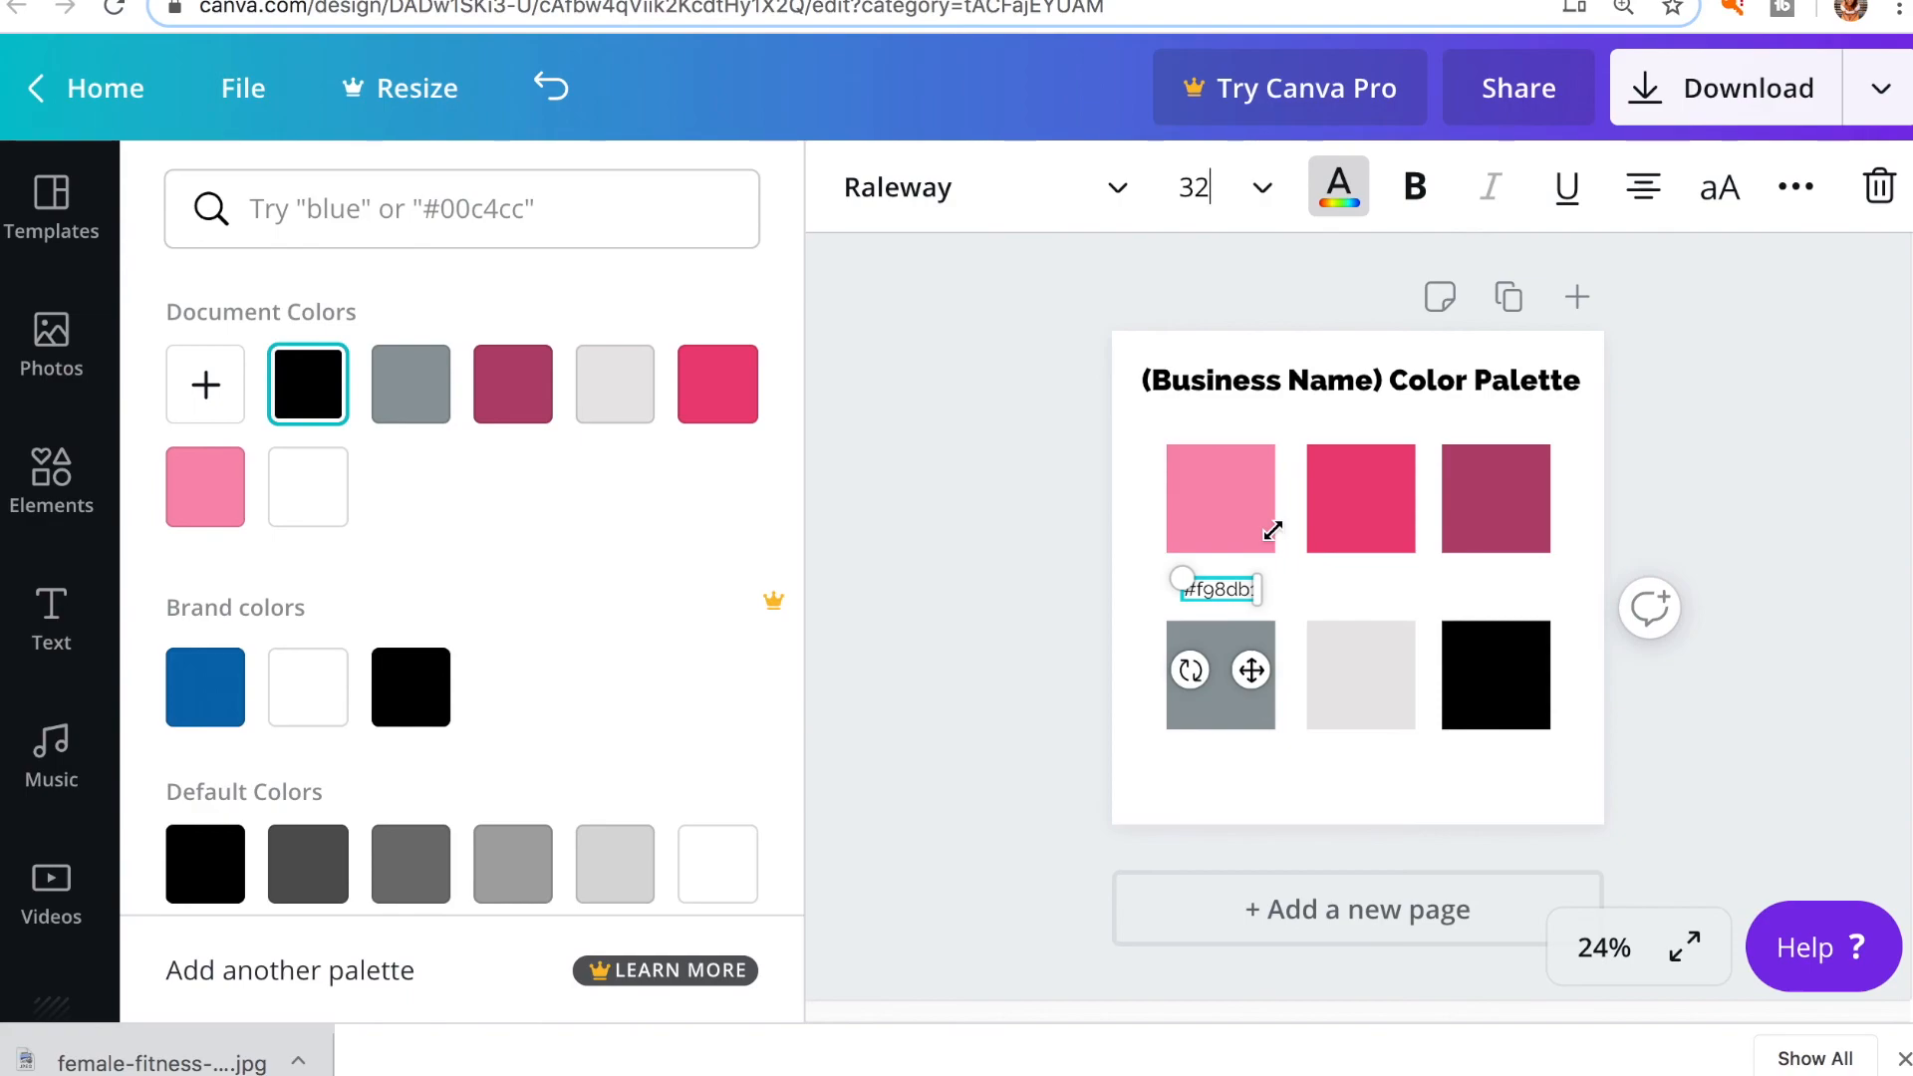
click(1079, 602)
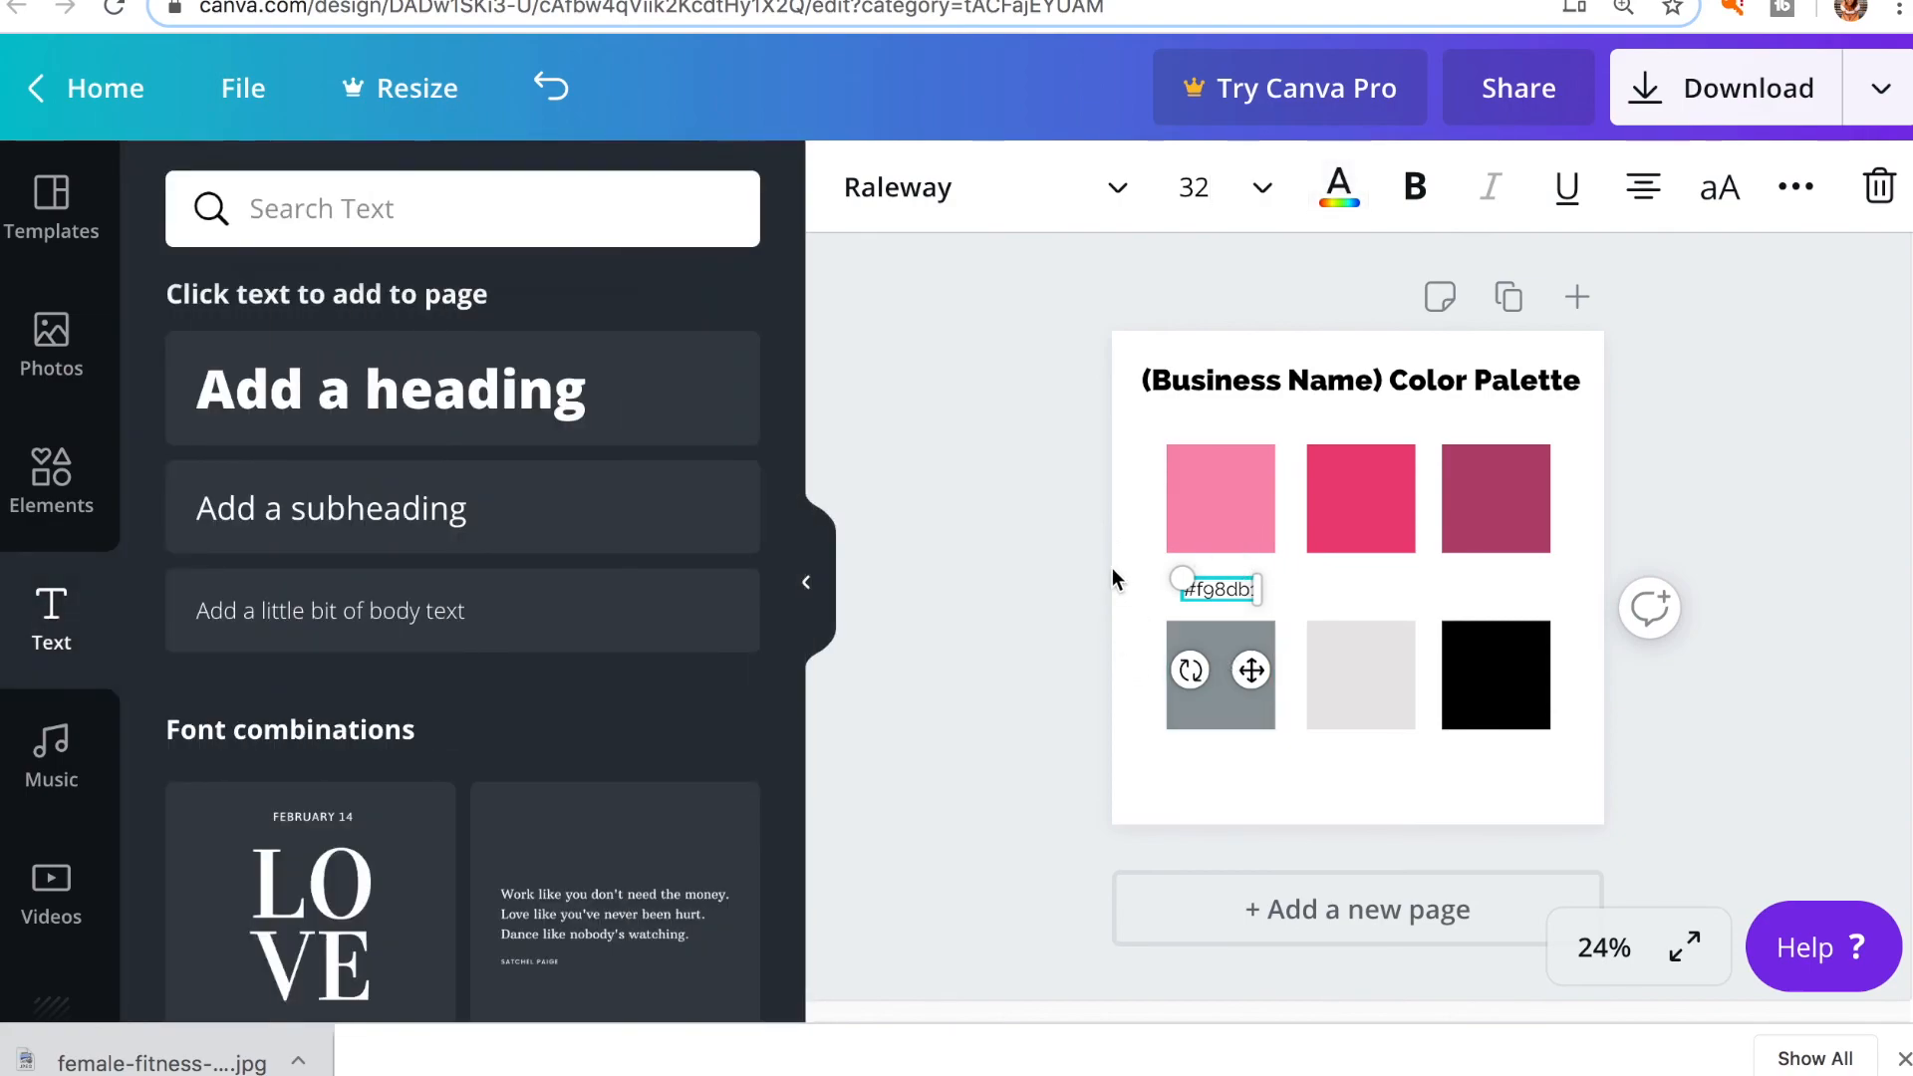
click(1109, 567)
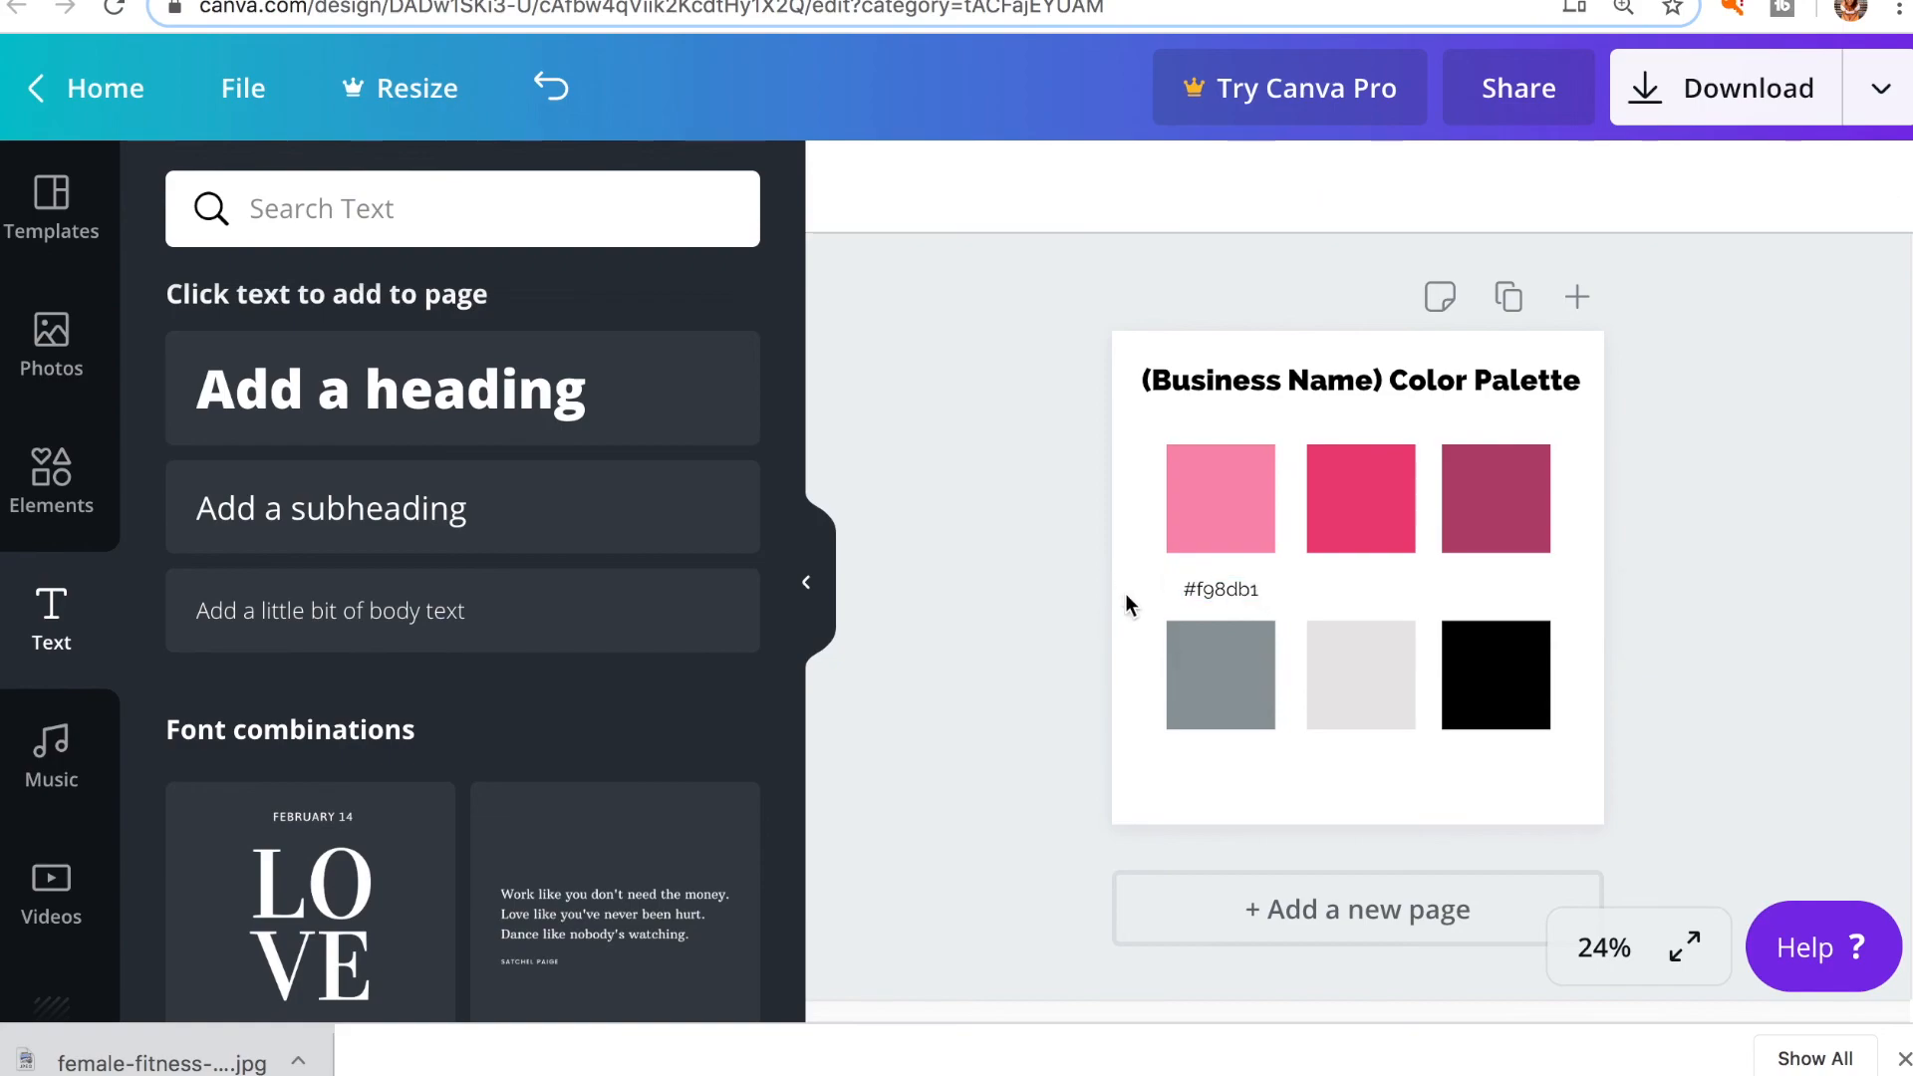
Duplicate the #f98db1 label and place a copy beneath each of the other five squares.
click(1221, 586)
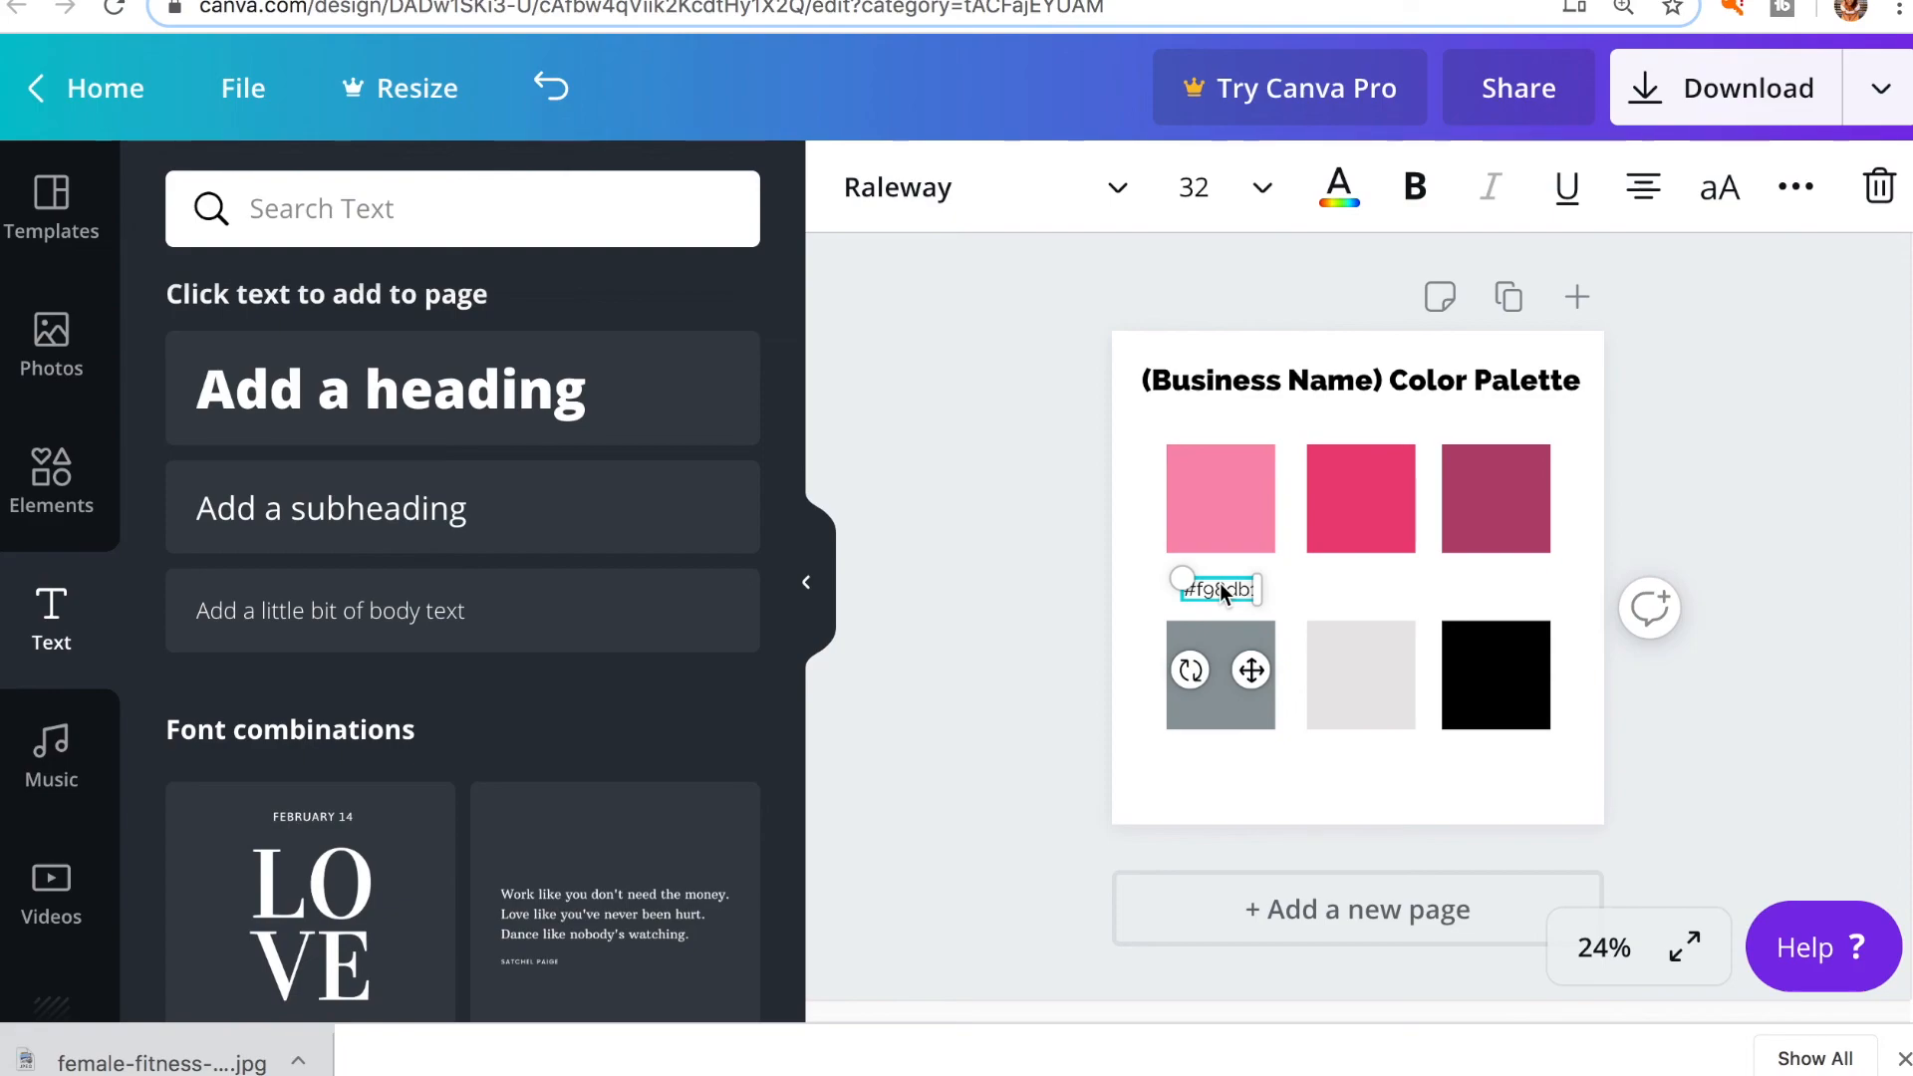
drag(1220, 586, 1225, 767)
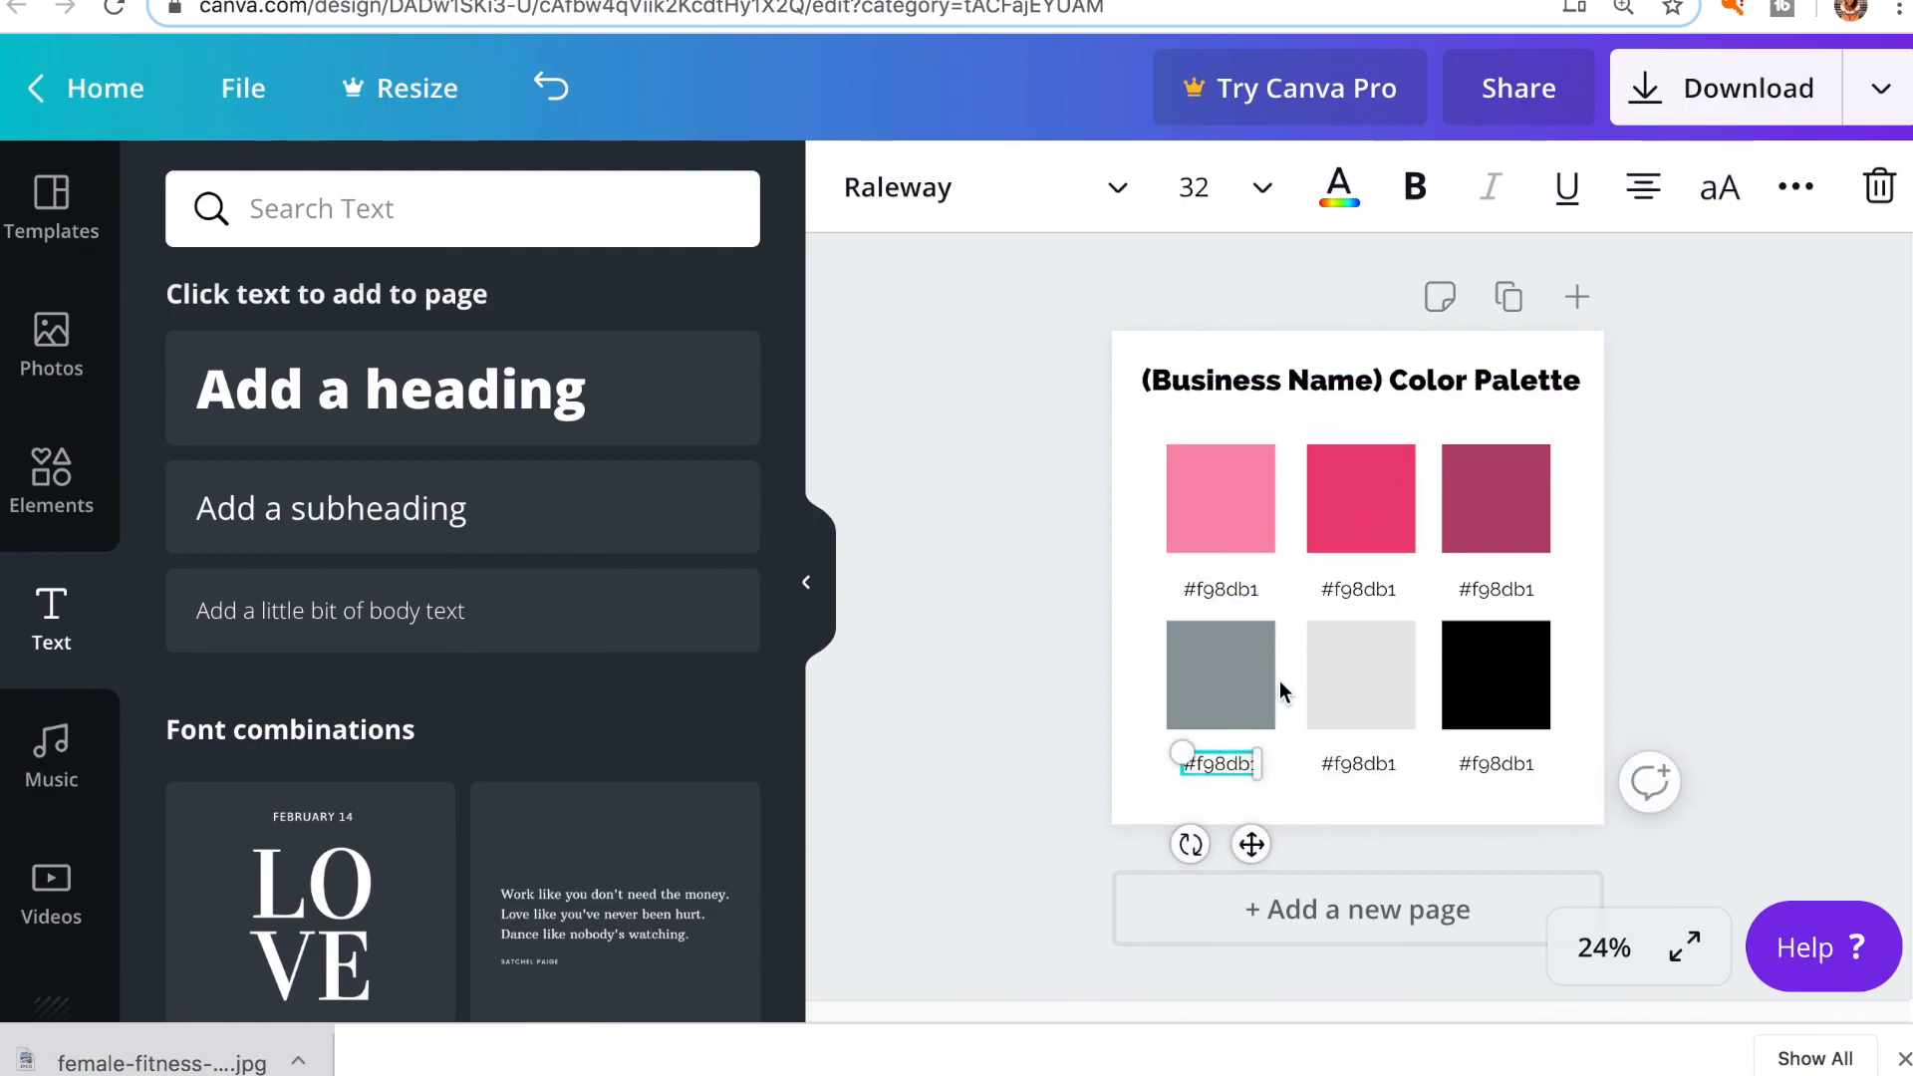
click(1361, 588)
click(1361, 586)
click(1362, 588)
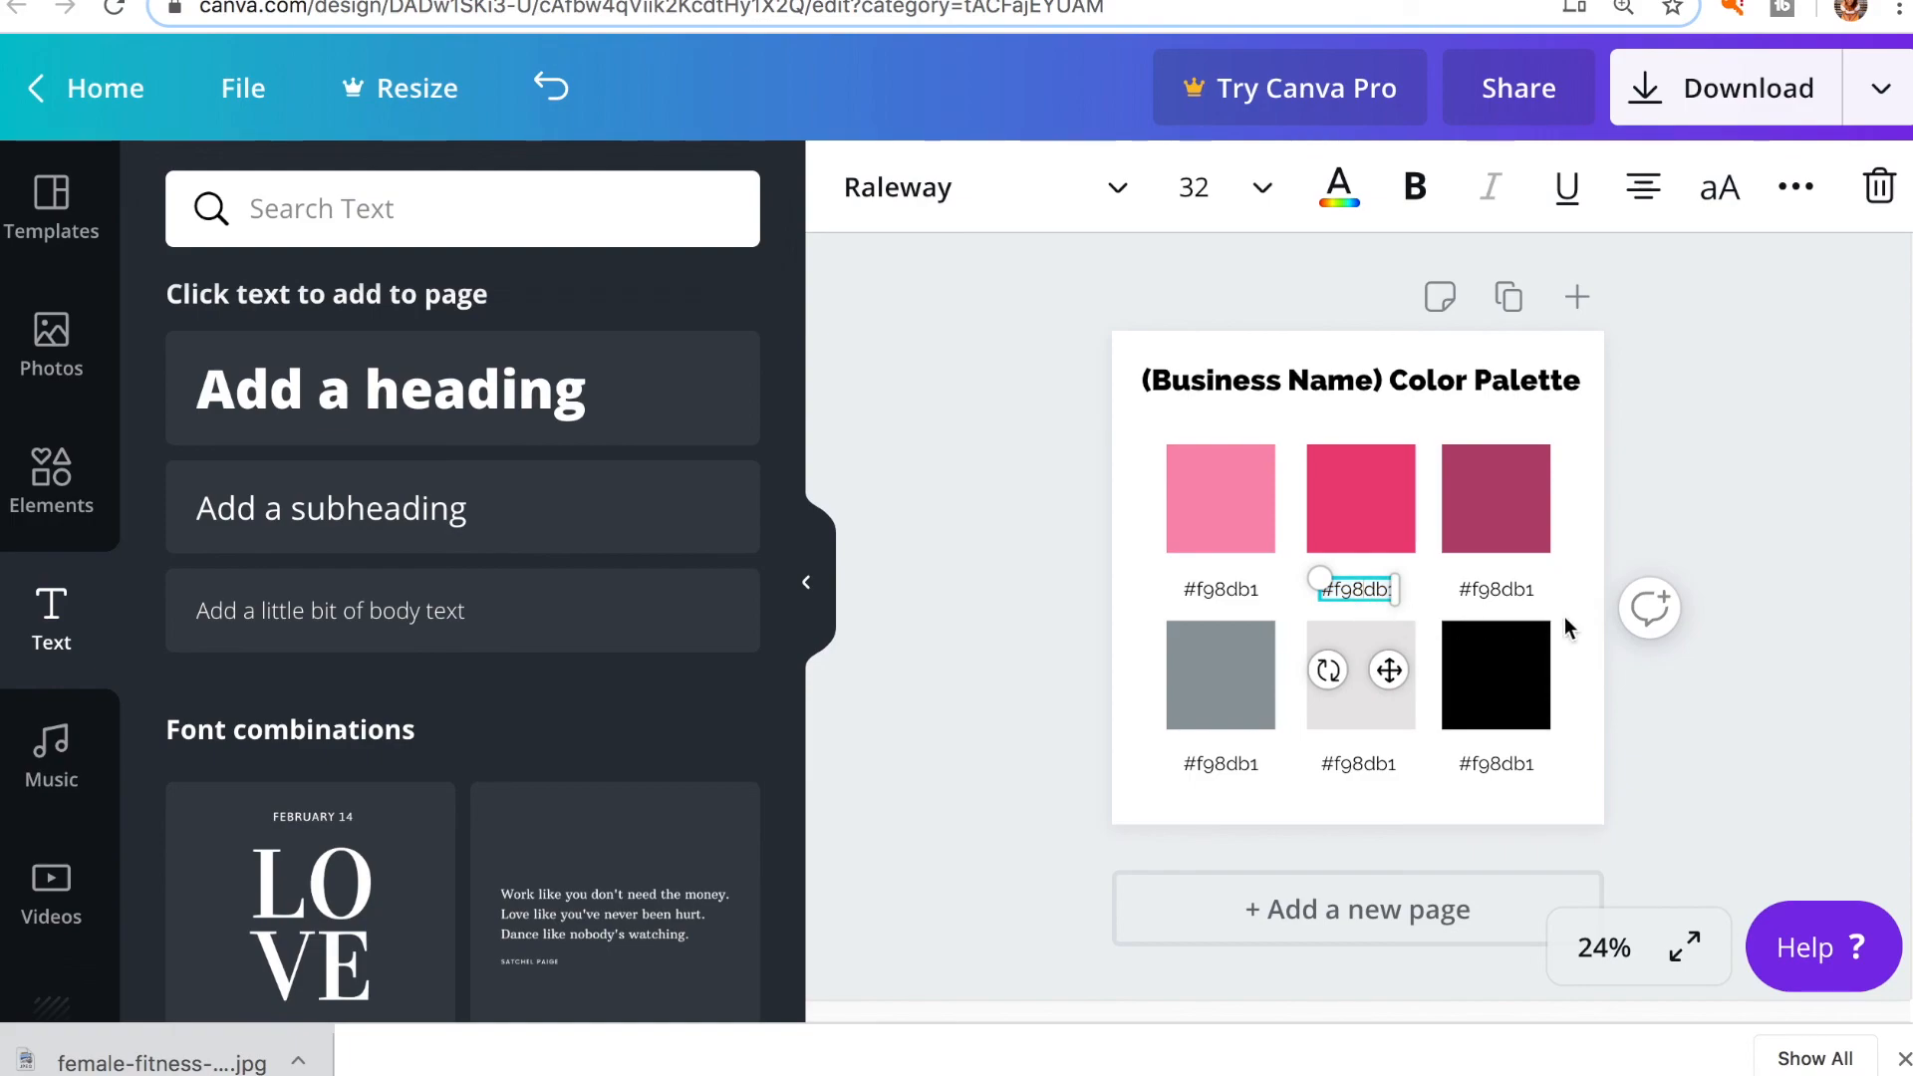
click(1800, 456)
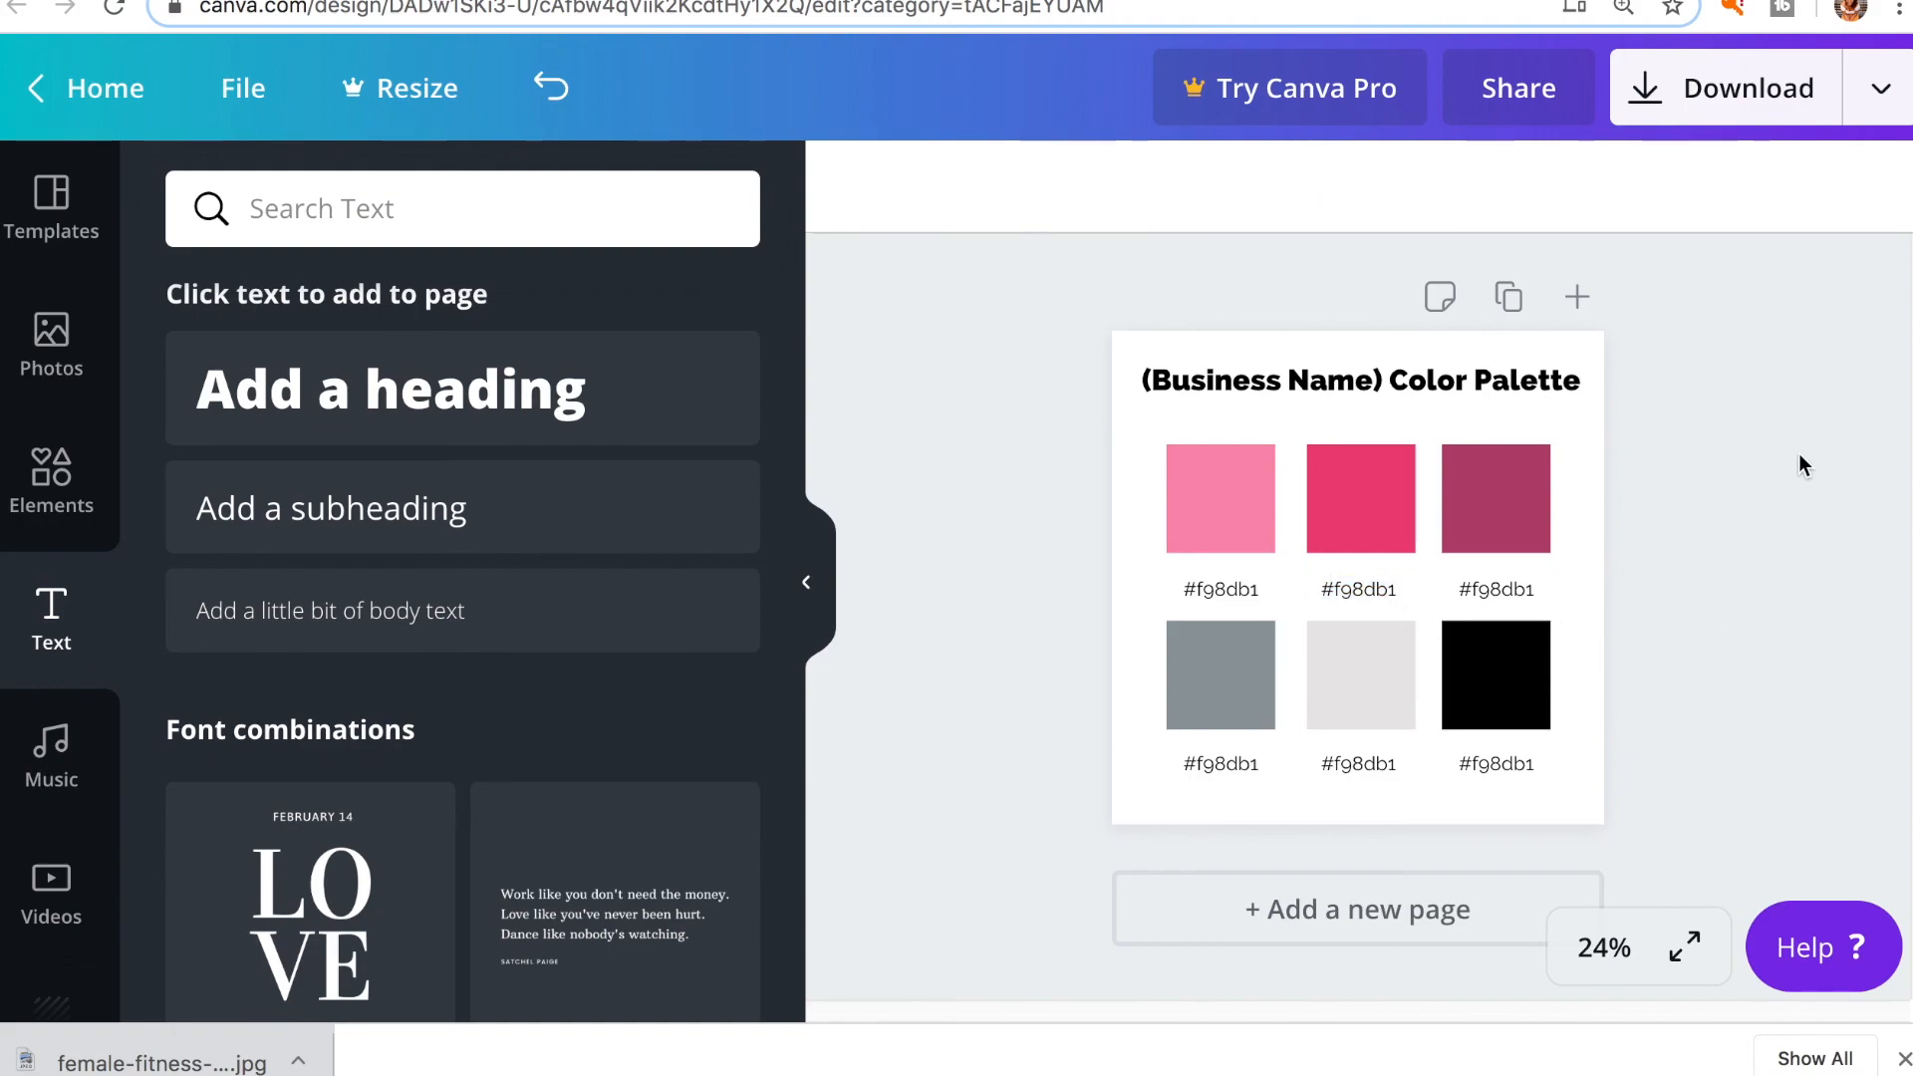